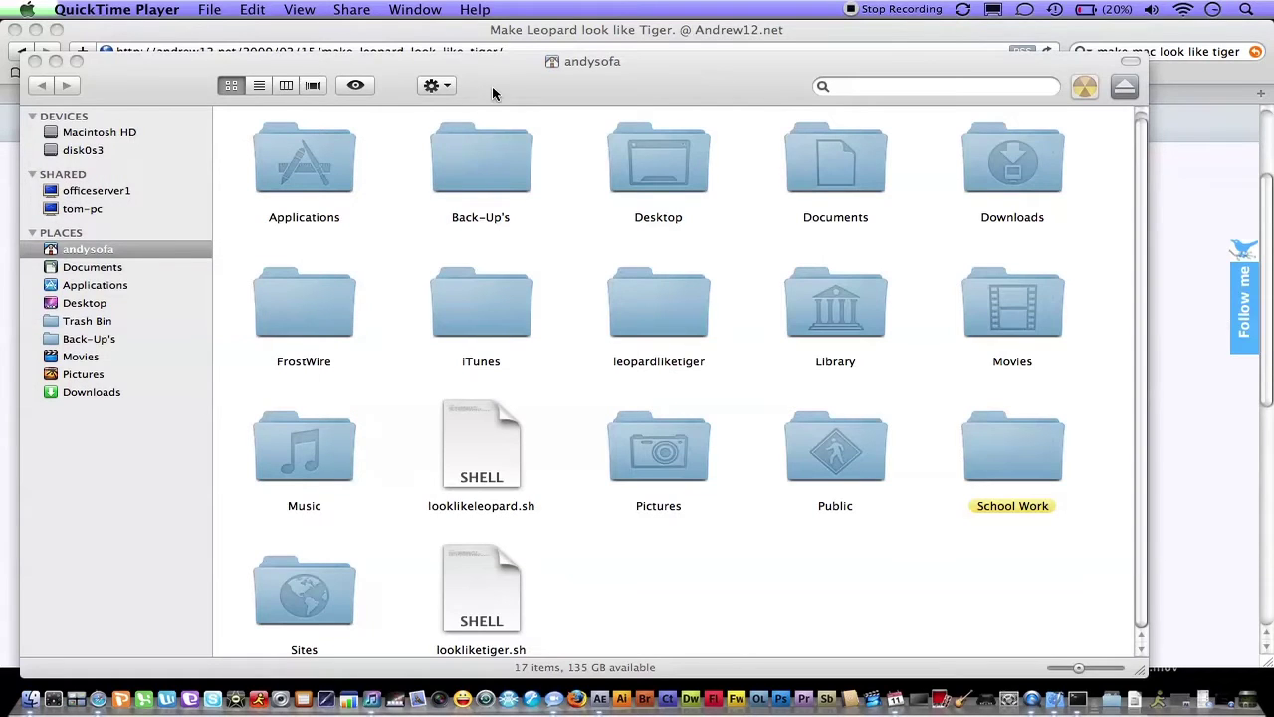
Check the installed Mac OS X version in About This Mac, then close its window
click(492, 85)
click(5, 10)
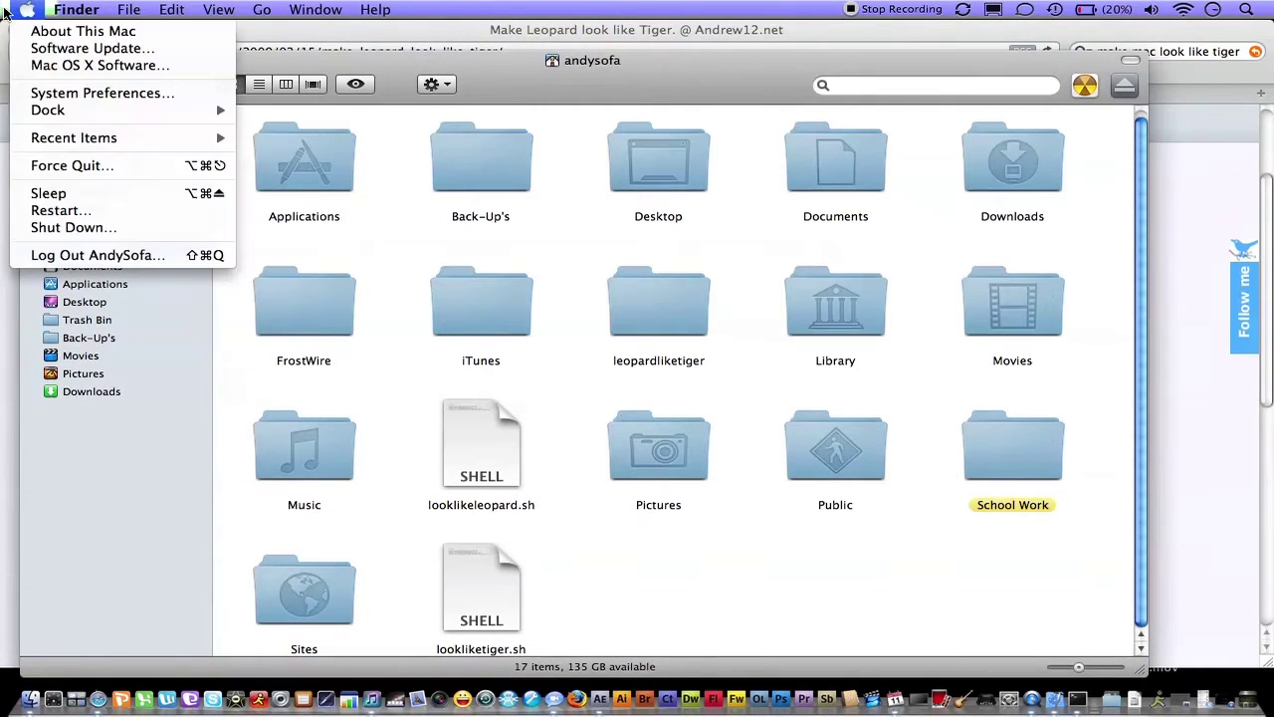
click(24, 30)
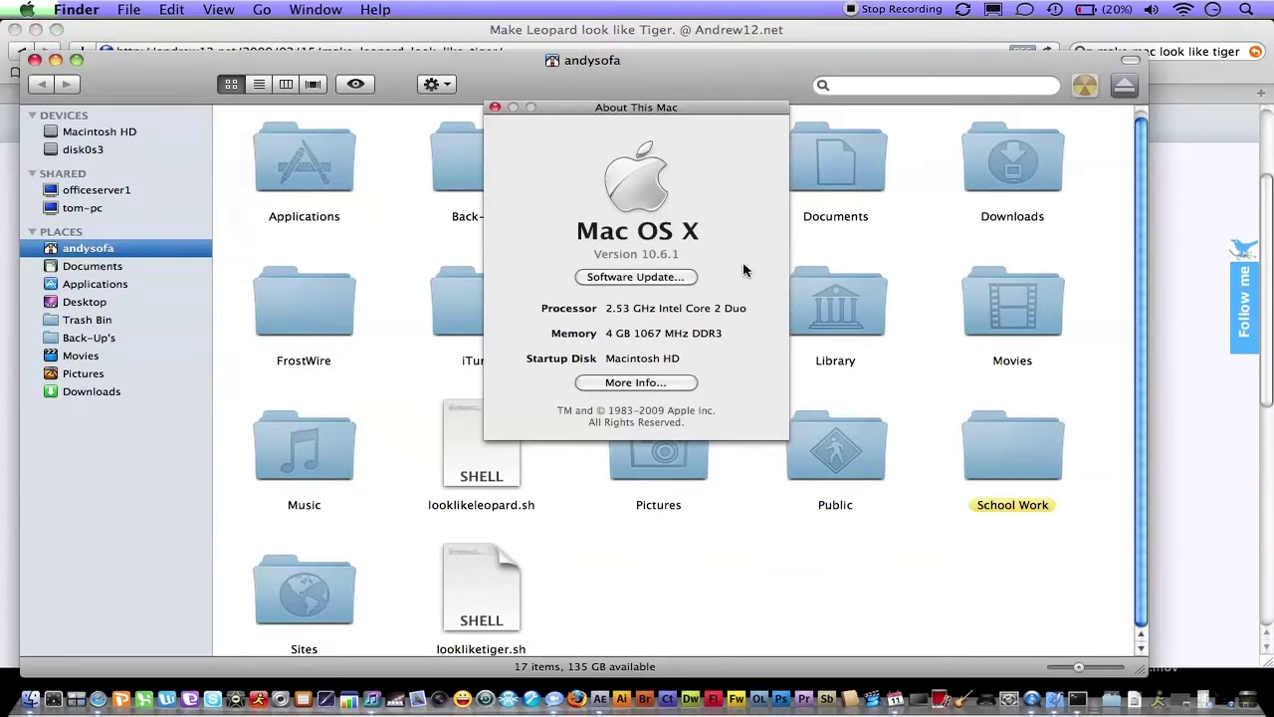
click(495, 107)
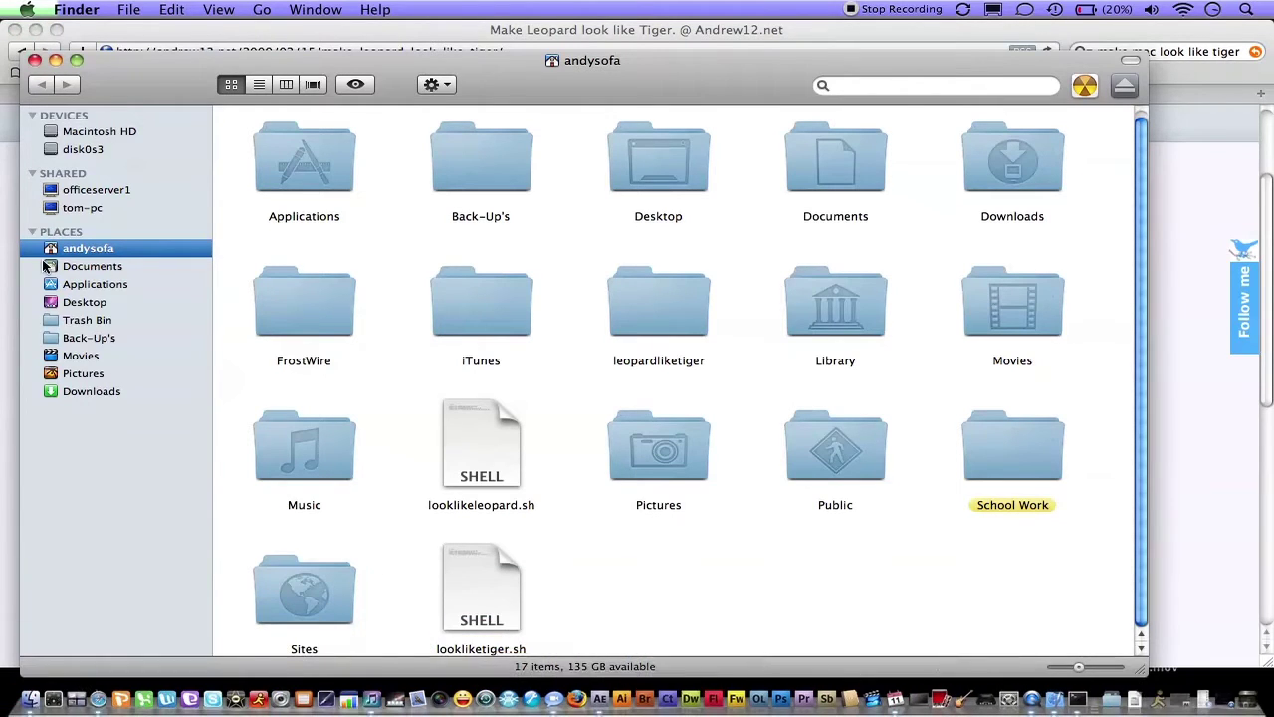
Launch Displaperture from the Applications folder
click(102, 266)
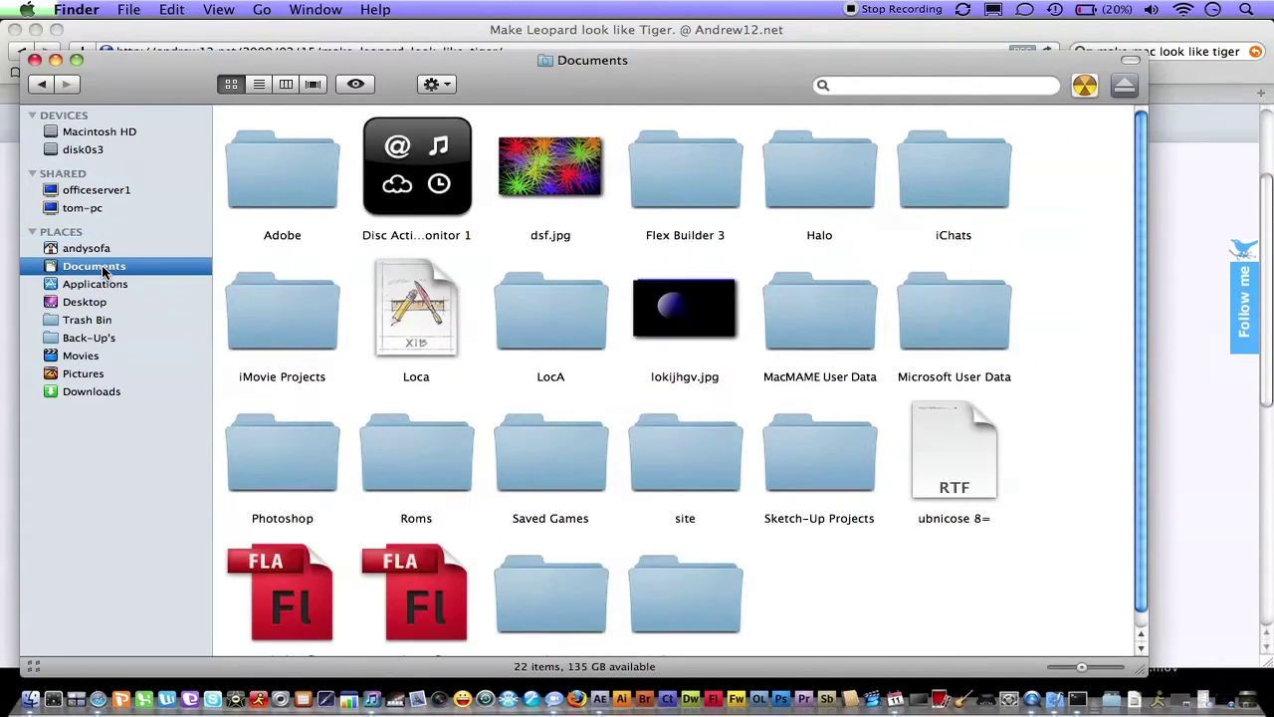
click(112, 283)
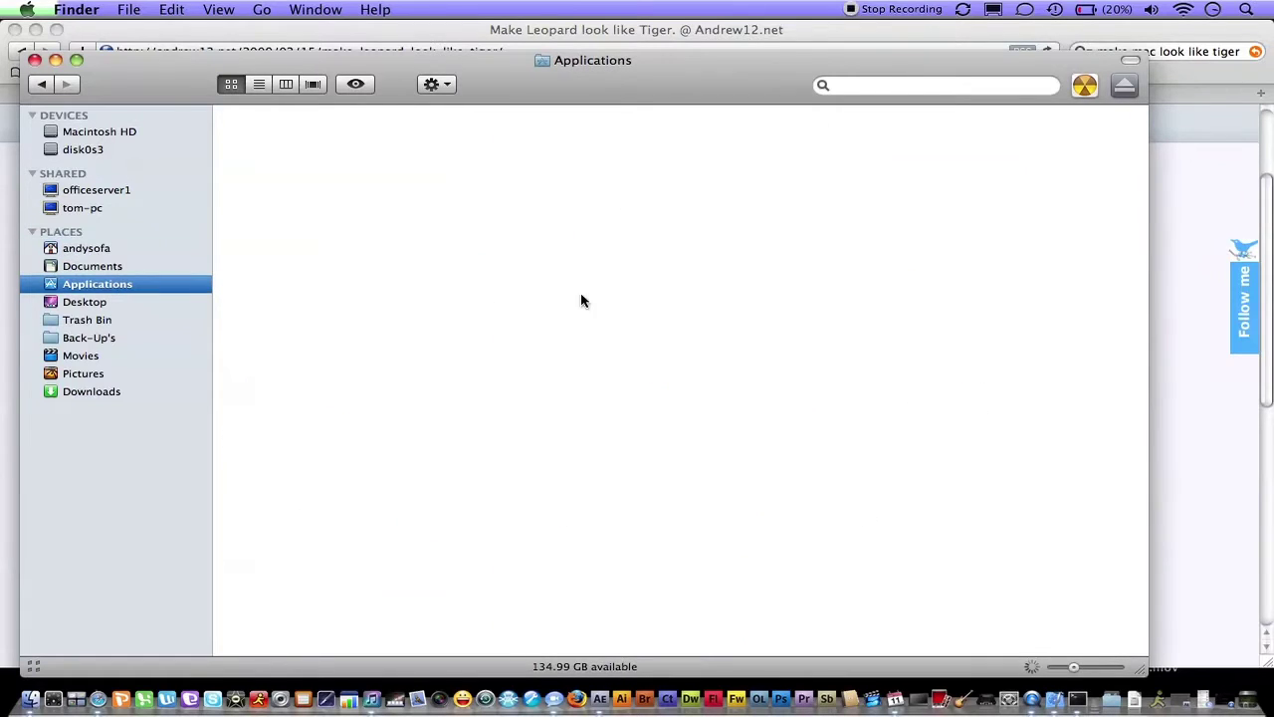
scroll(996, 259, down, 5)
scroll(1034, 245, down, 5)
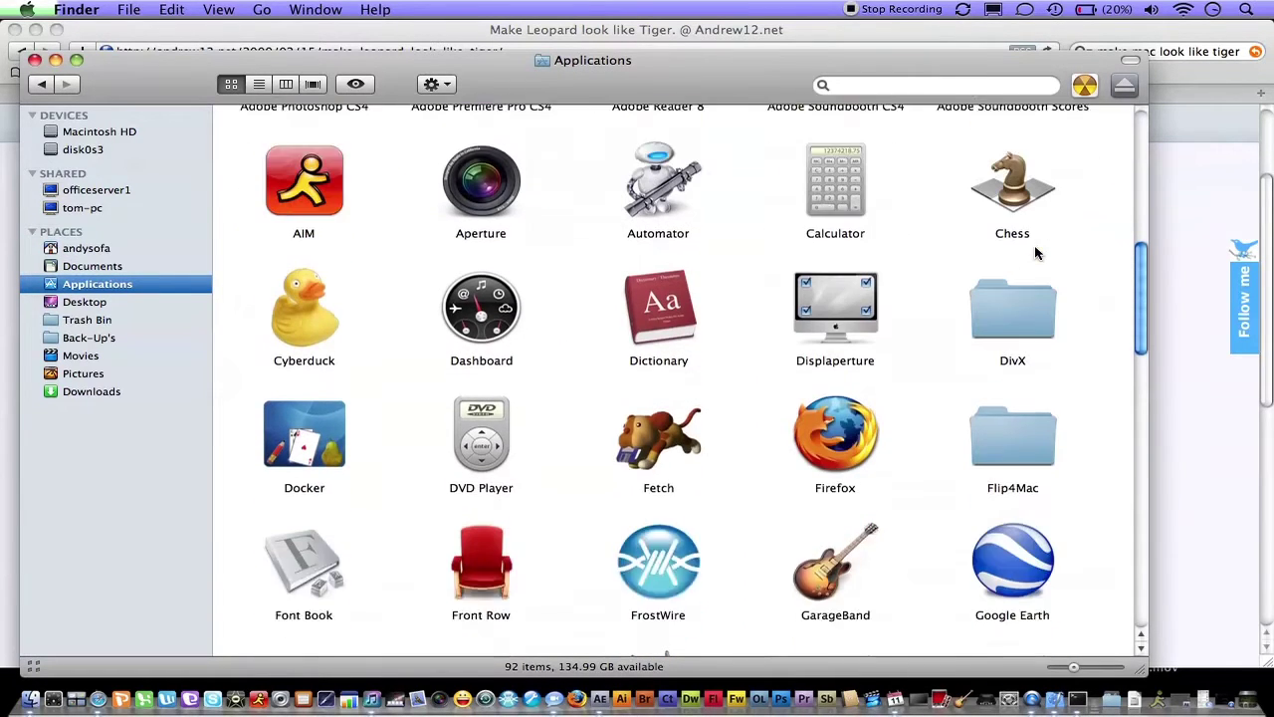
click(832, 269)
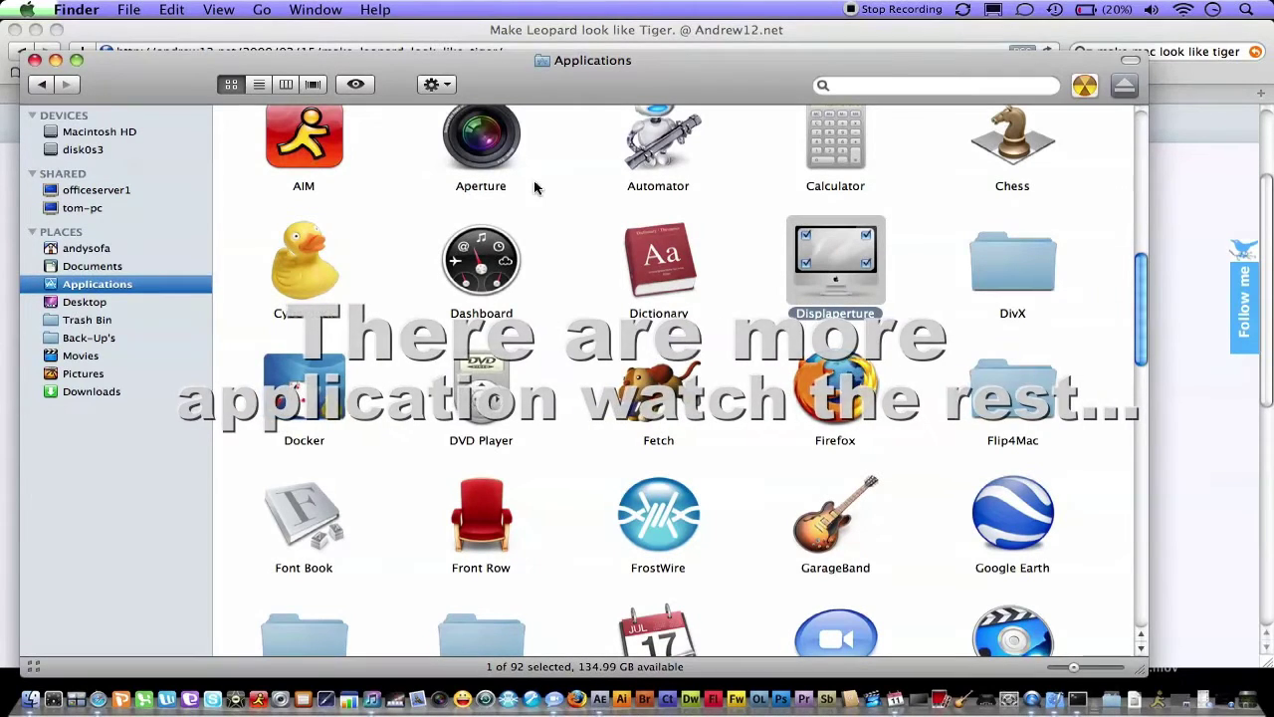
double_click(842, 277)
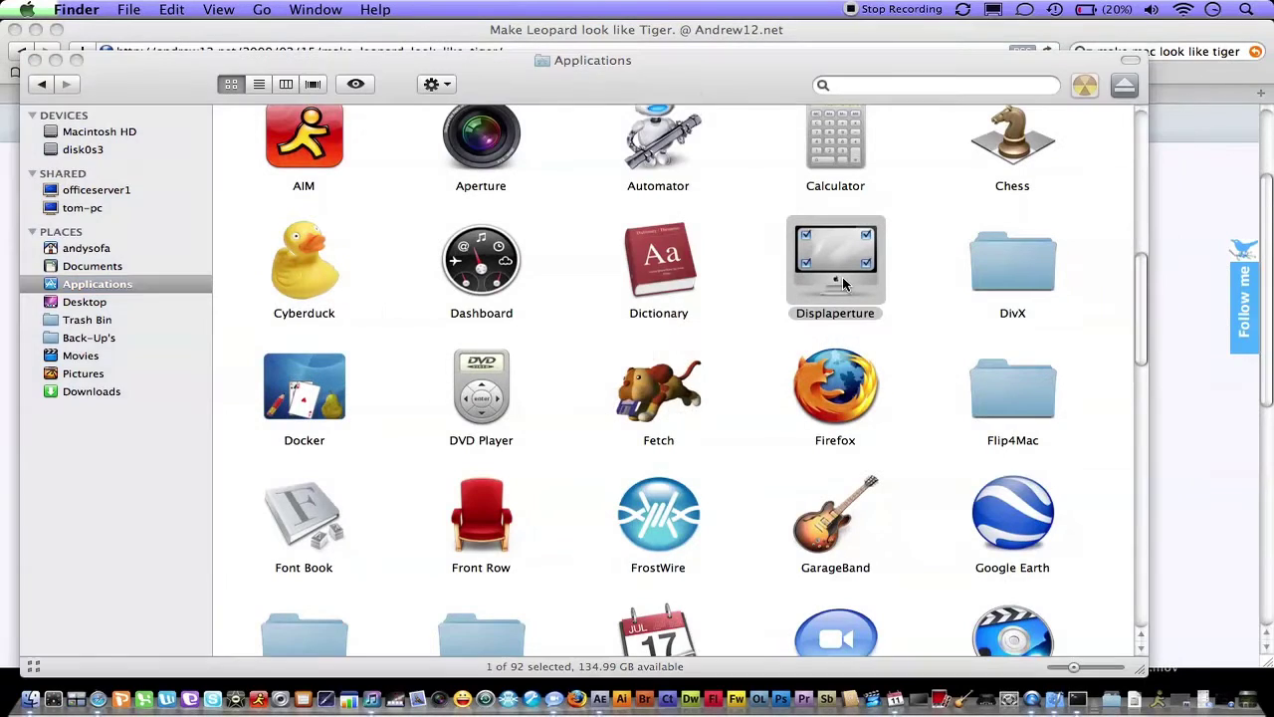
Enable rounding for all four screen corners in Displaperture with a large corner radius
click(592, 210)
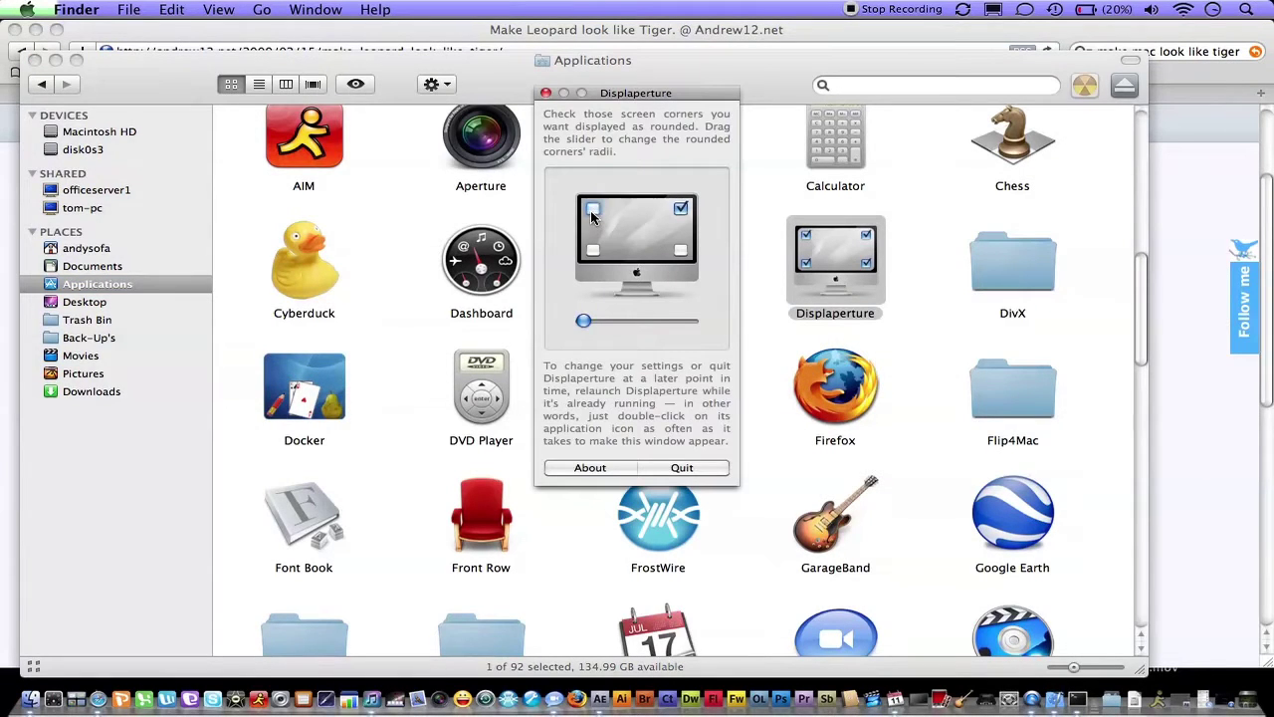
drag(584, 321, 678, 320)
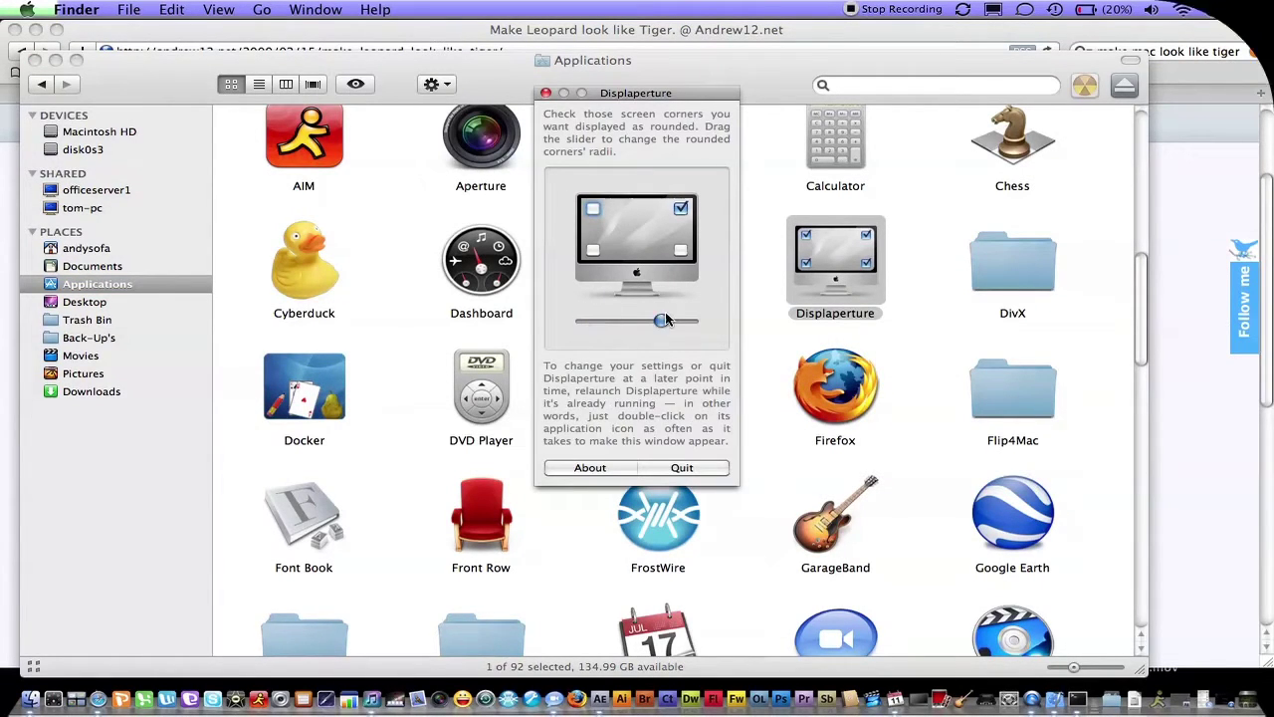
click(593, 209)
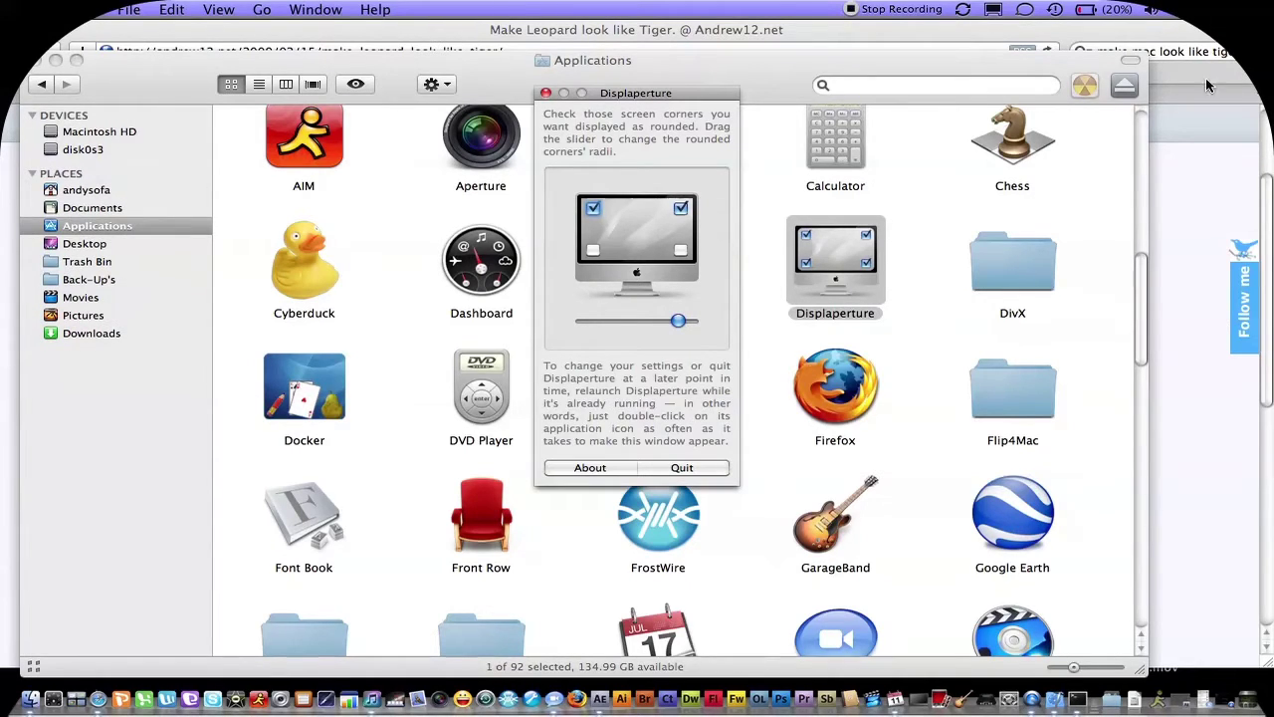
click(592, 250)
click(681, 250)
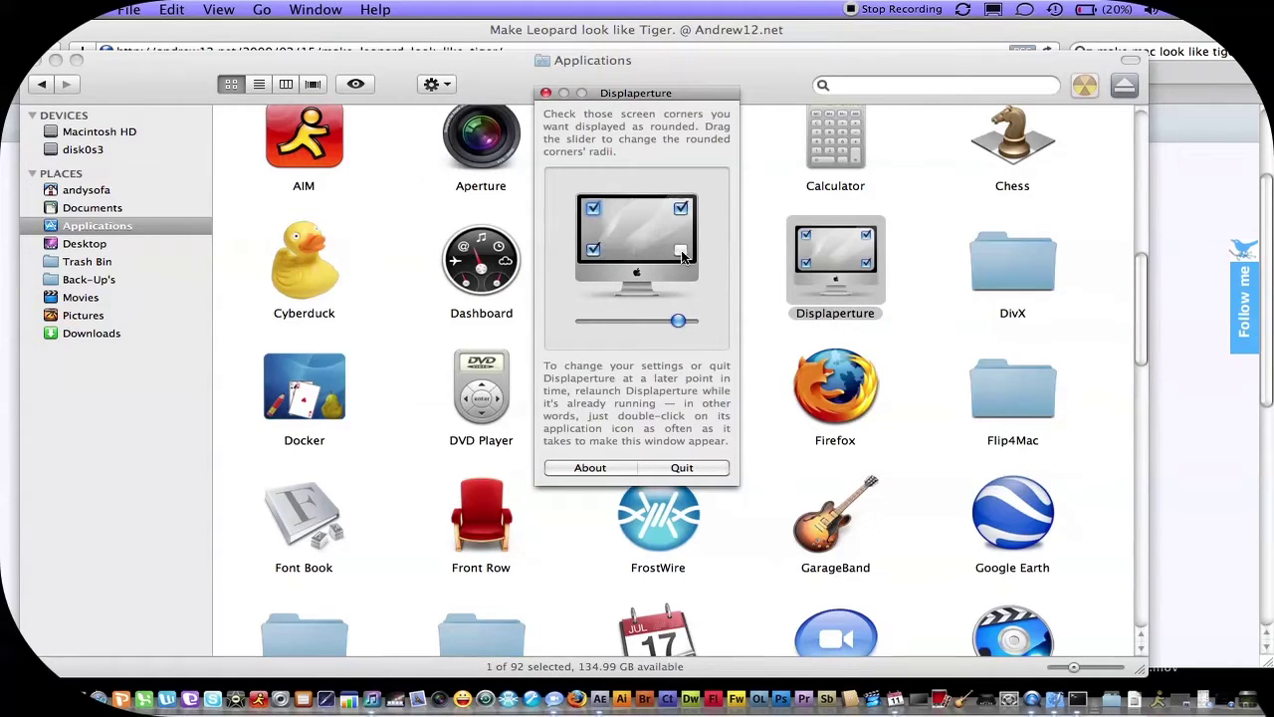
Reduce the corner radius to the minimum, disable rounding for the two lower screen corners, and close the Displaperture window
drag(678, 322, 421, 333)
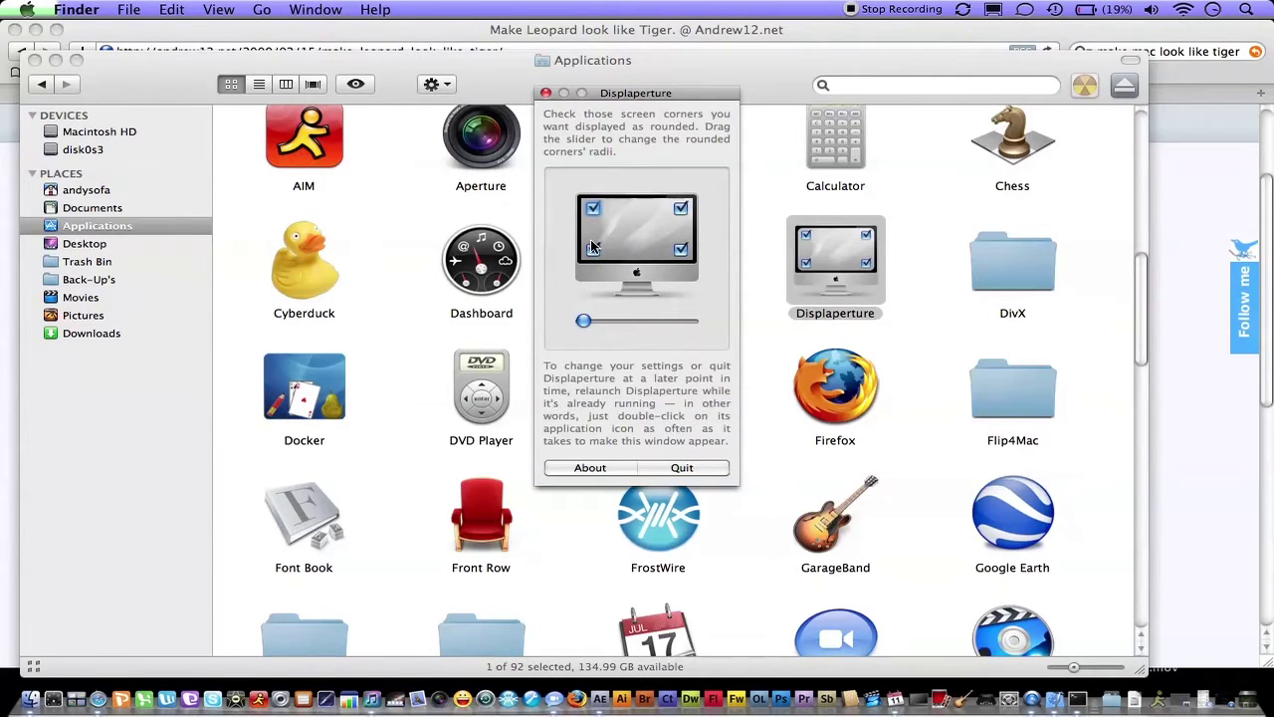
click(593, 248)
click(682, 248)
drag(585, 314, 558, 314)
click(545, 93)
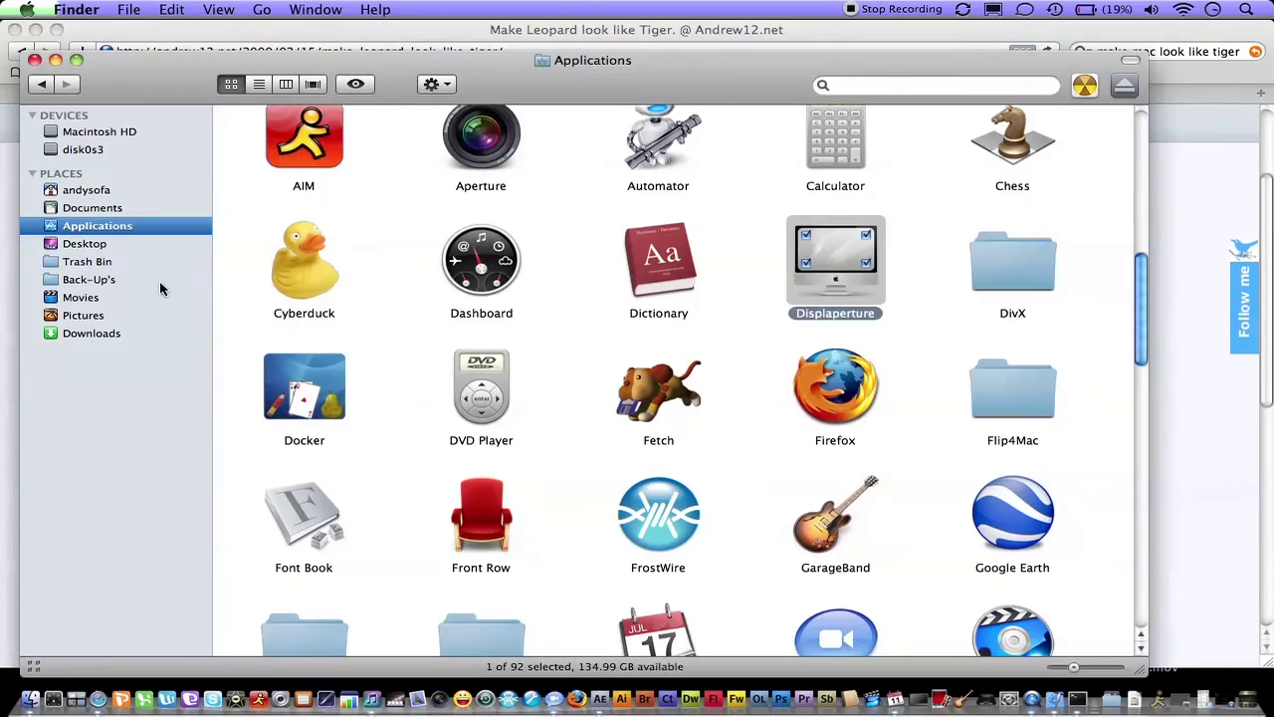
Switch to Safari and read the instructions in the "Make Leopard look like Tiger." post
key(F9)
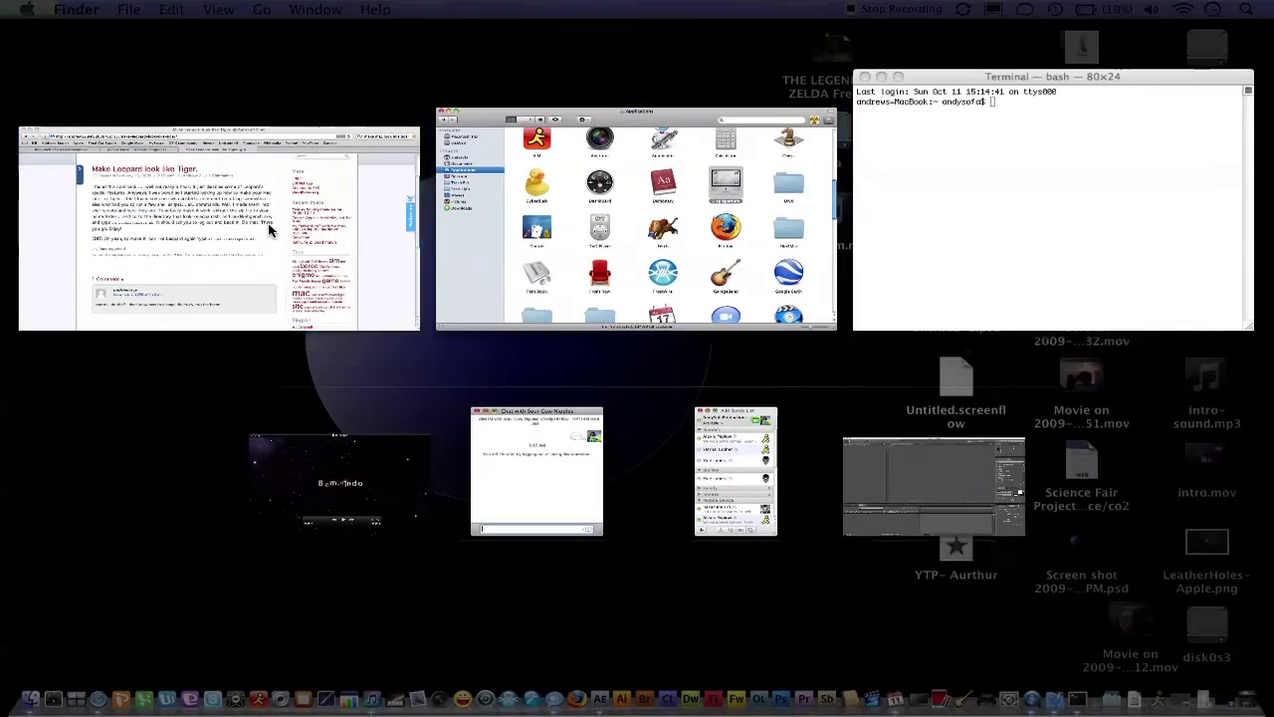
click(269, 227)
scroll(269, 227, up, 3)
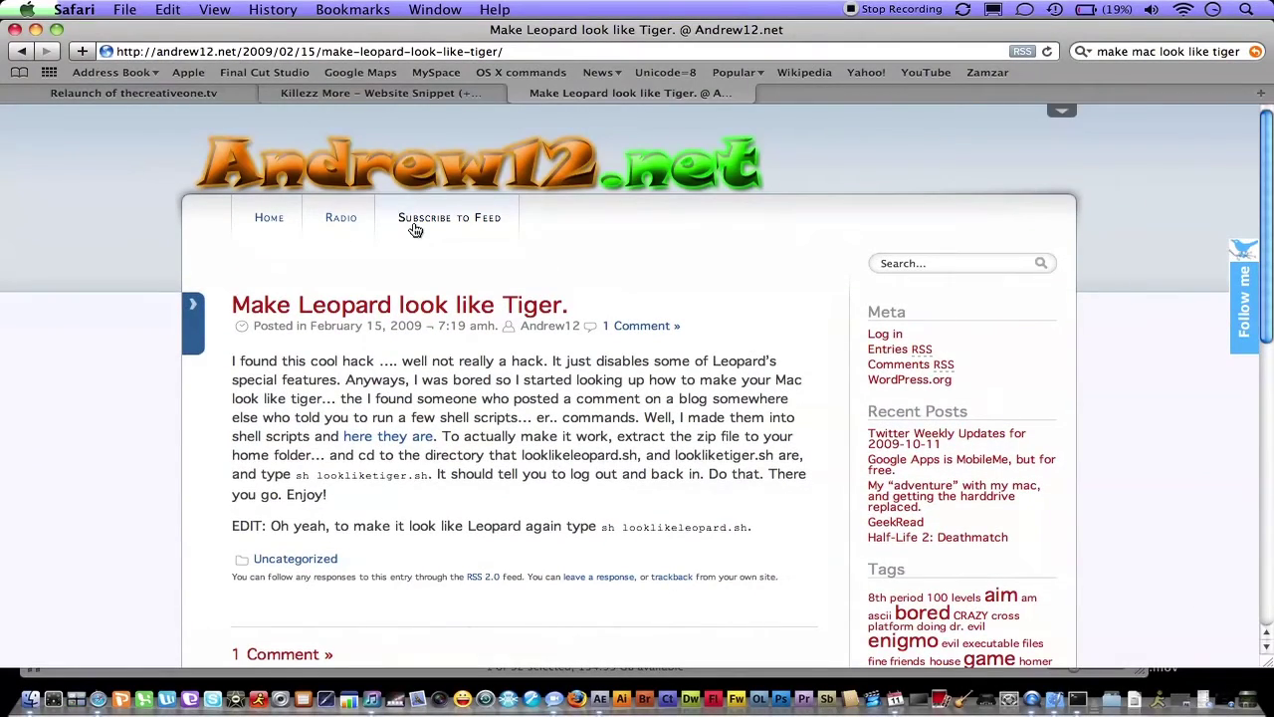
scroll(416, 230, down, 2)
scroll(416, 227, down, 2)
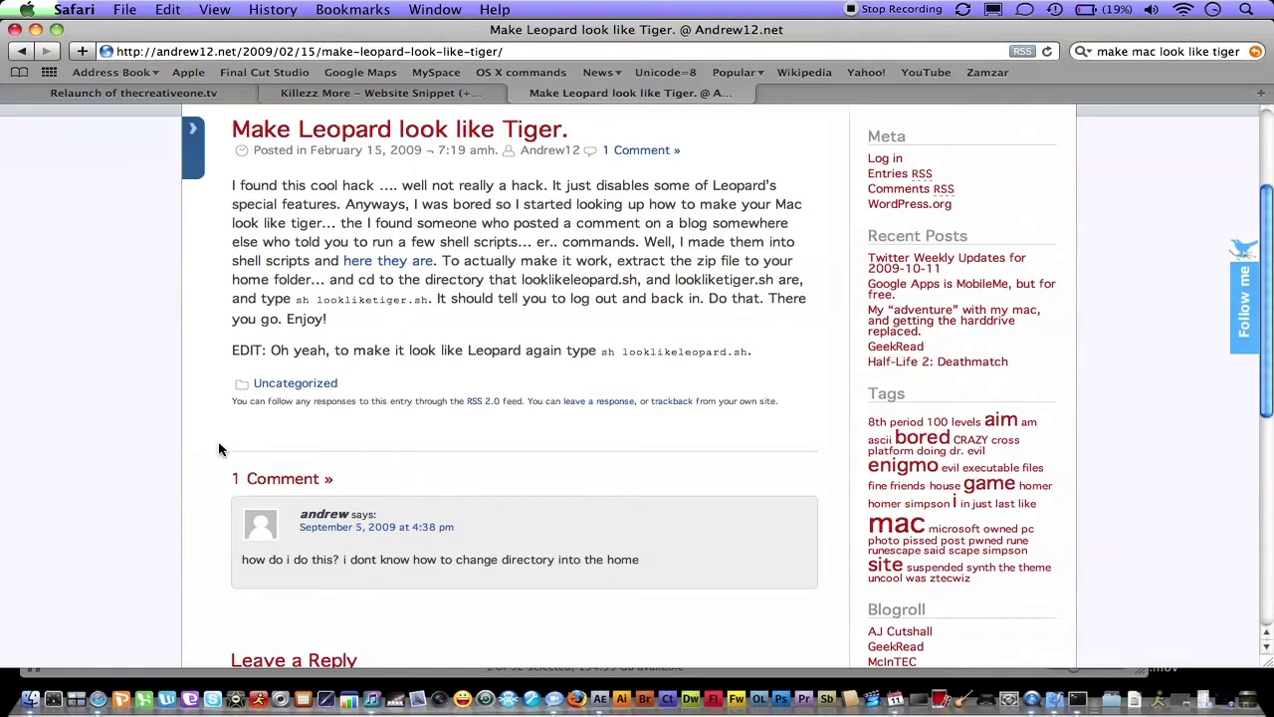
Switch to Finder and open the leopardliketiger folder in Downloads
click(28, 698)
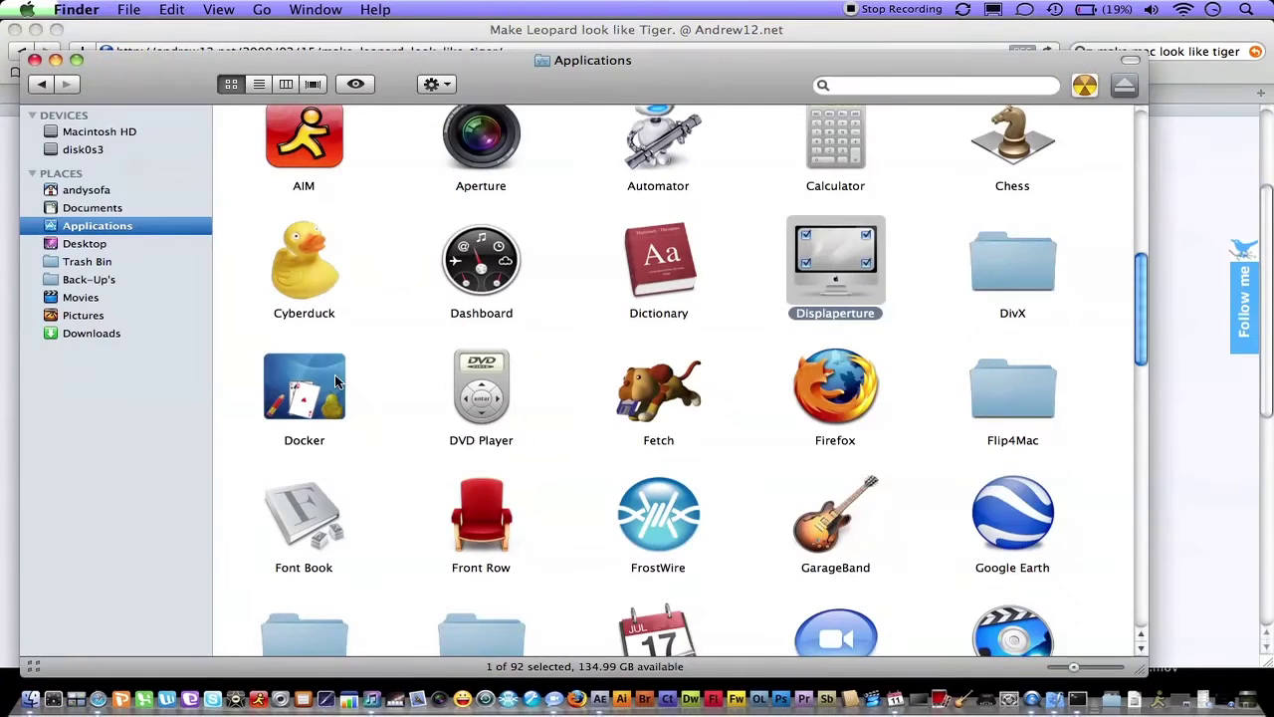
click(106, 332)
scroll(580, 302, down, 5)
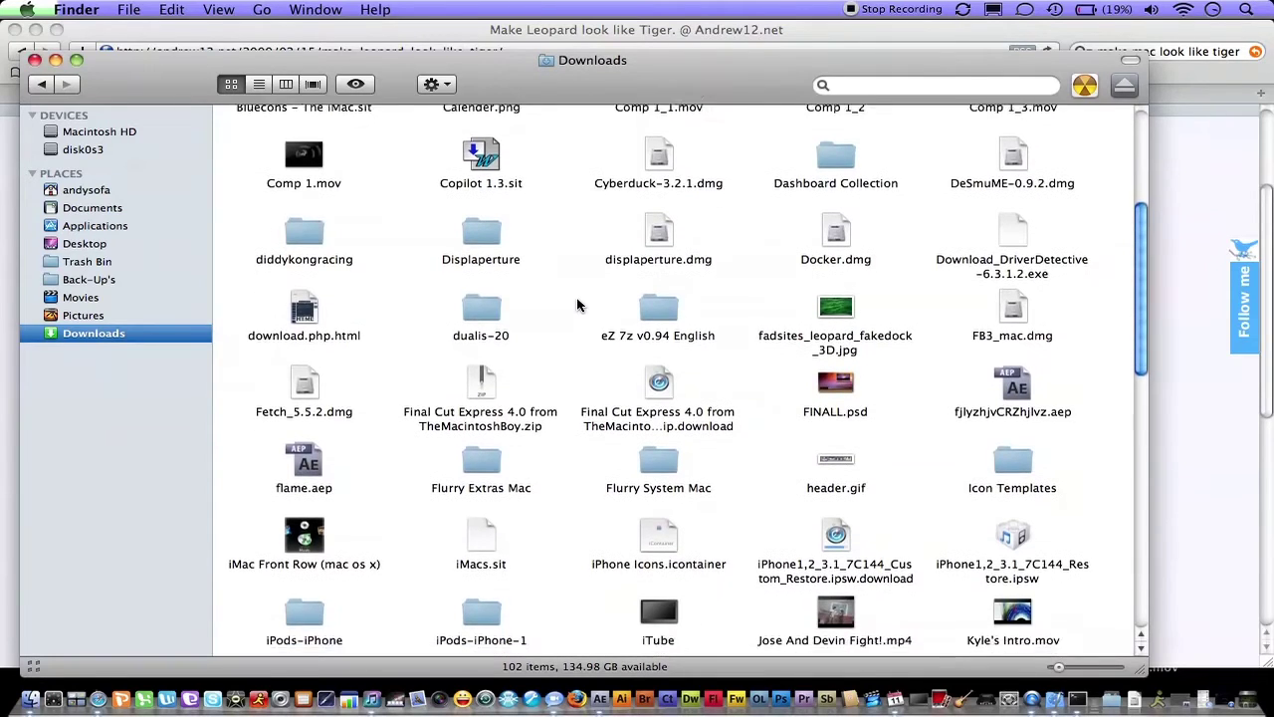
scroll(573, 318, down, 6)
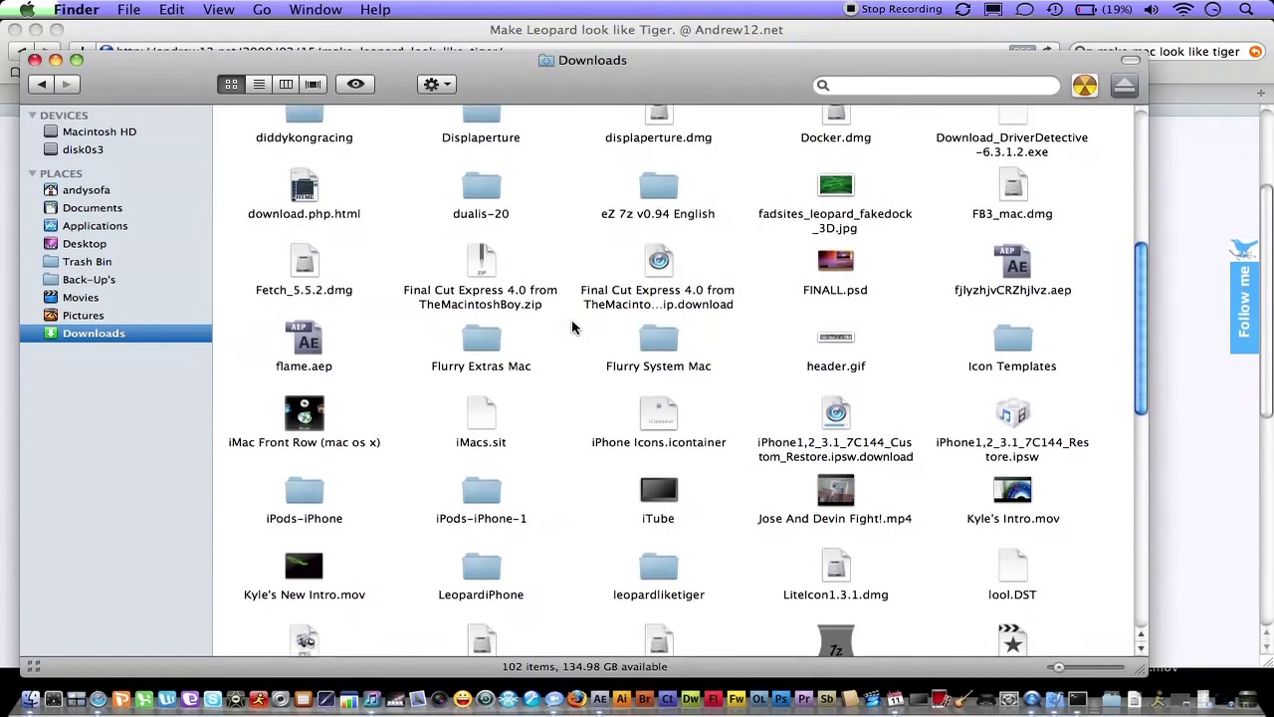
scroll(578, 324, down, 4)
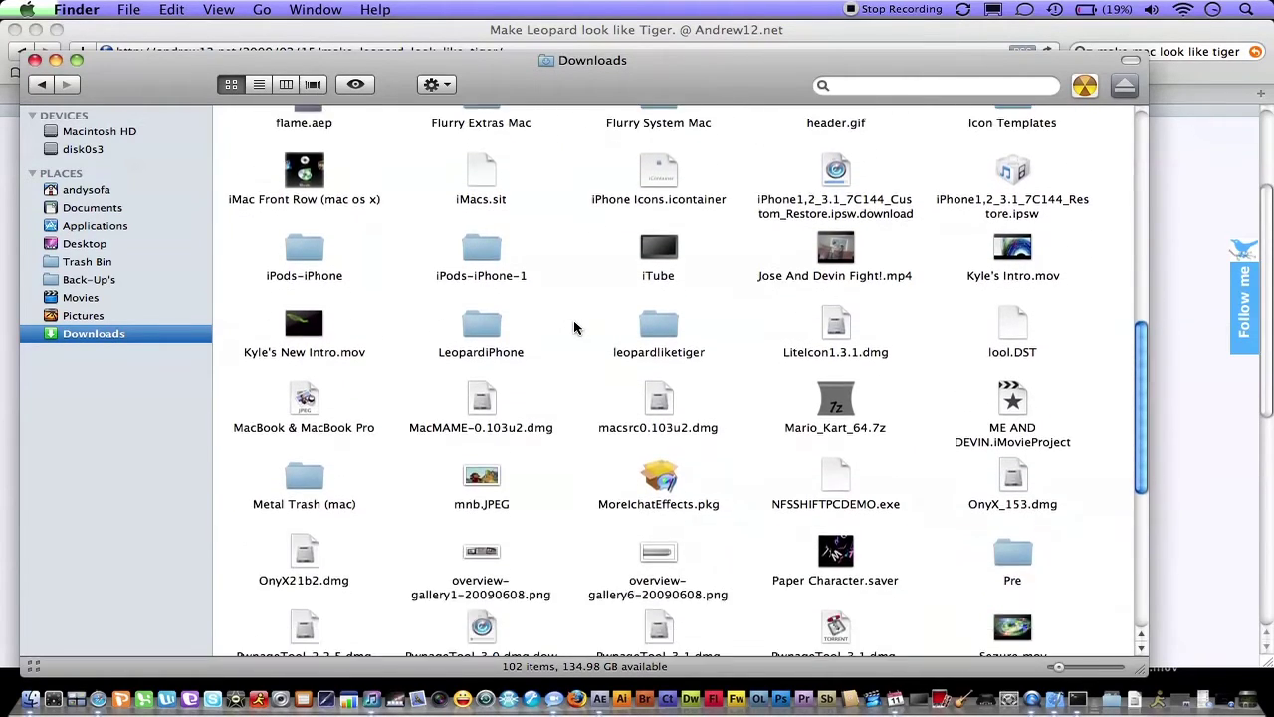
double_click(648, 323)
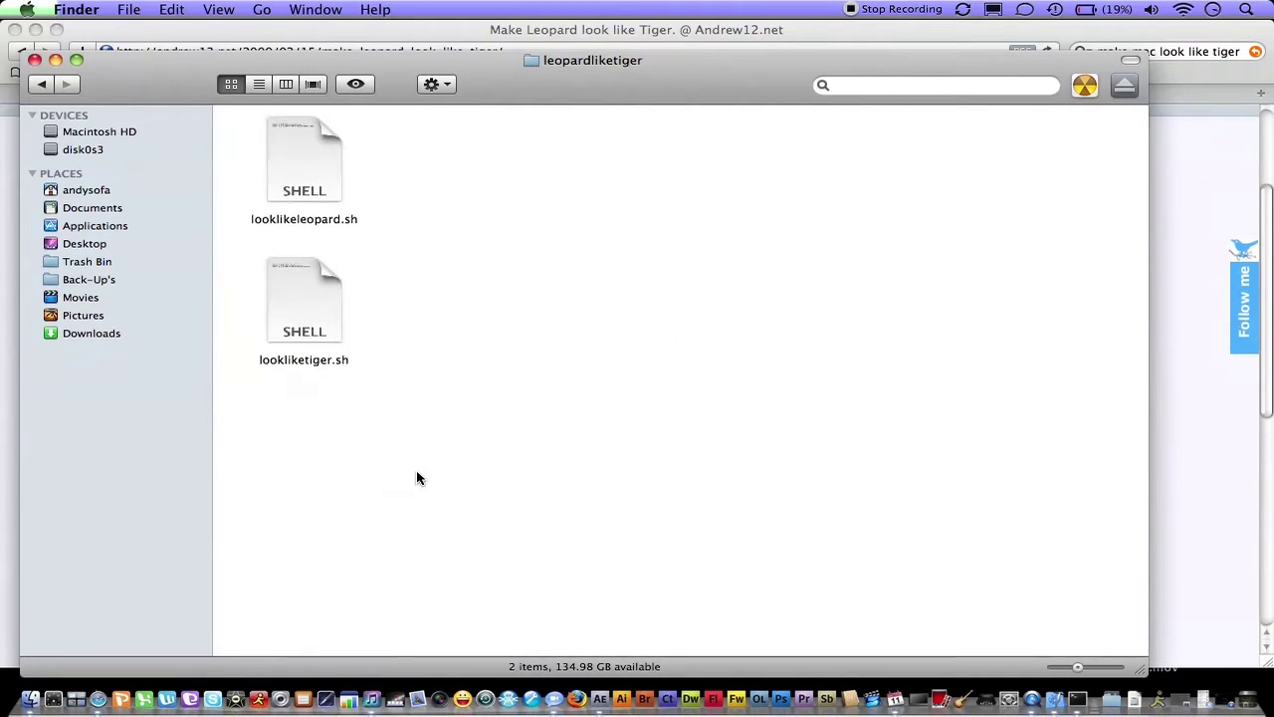
Move looklikeleopard.sh and lookliketiger.sh to the home folder without replacing the existing files, and close the Finder window
drag(427, 422, 109, 189)
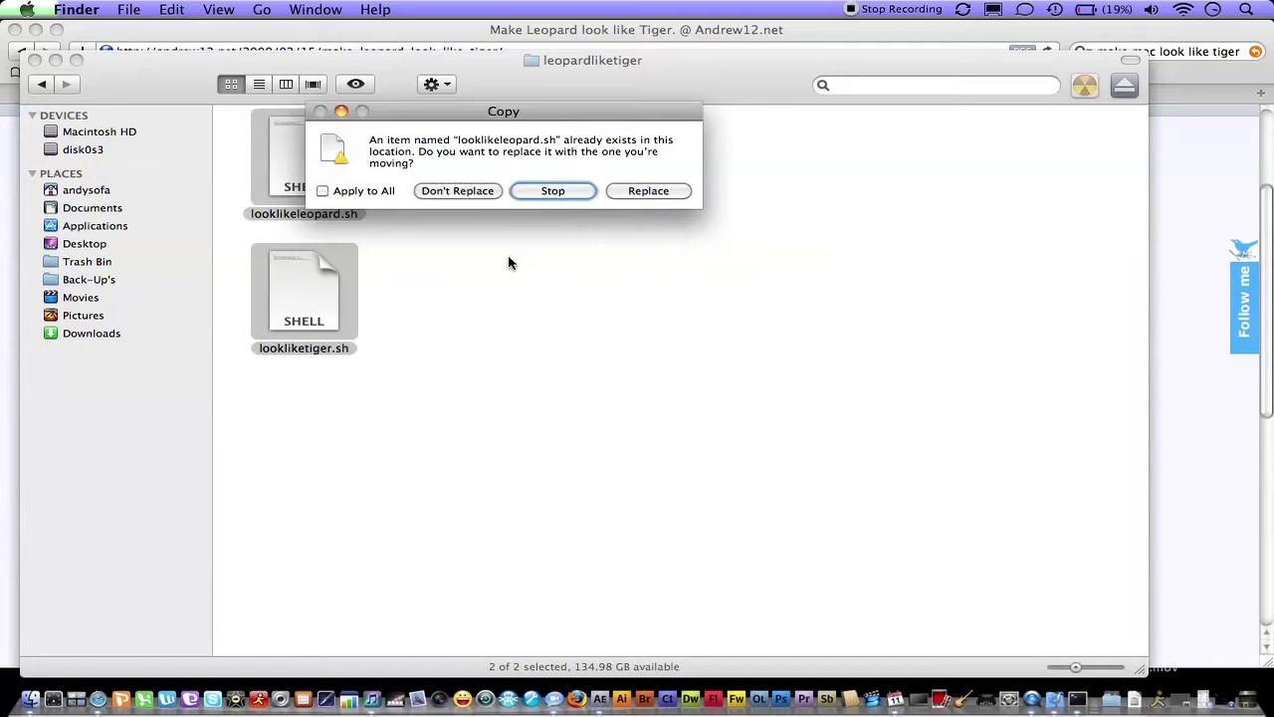
click(465, 189)
click(458, 190)
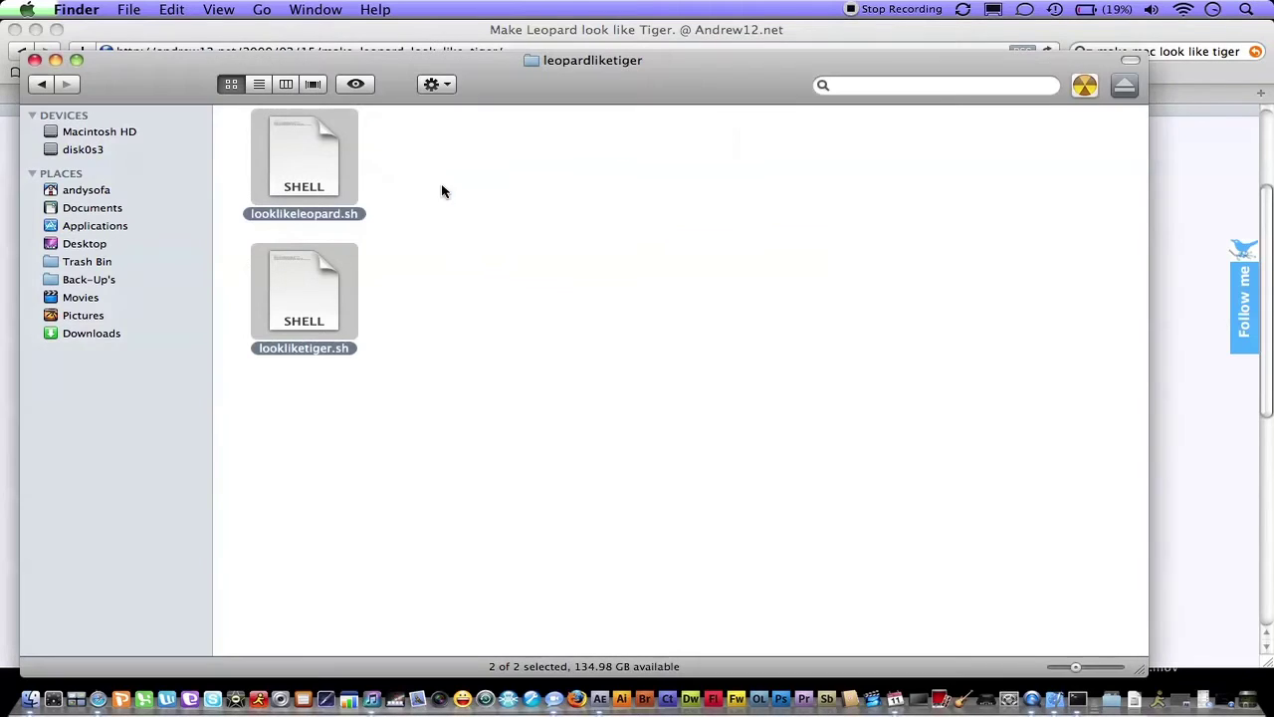
click(34, 61)
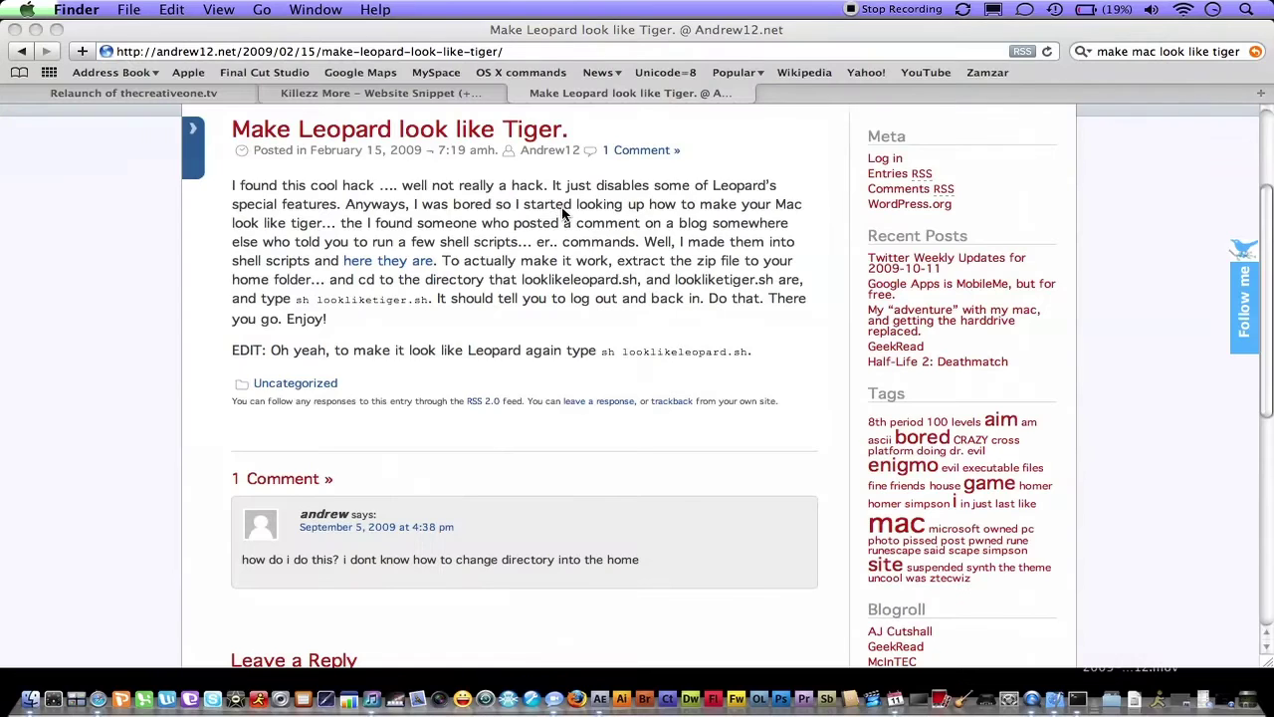
Open Terminal and try to run the command "lookliketiger.sh"
click(629, 277)
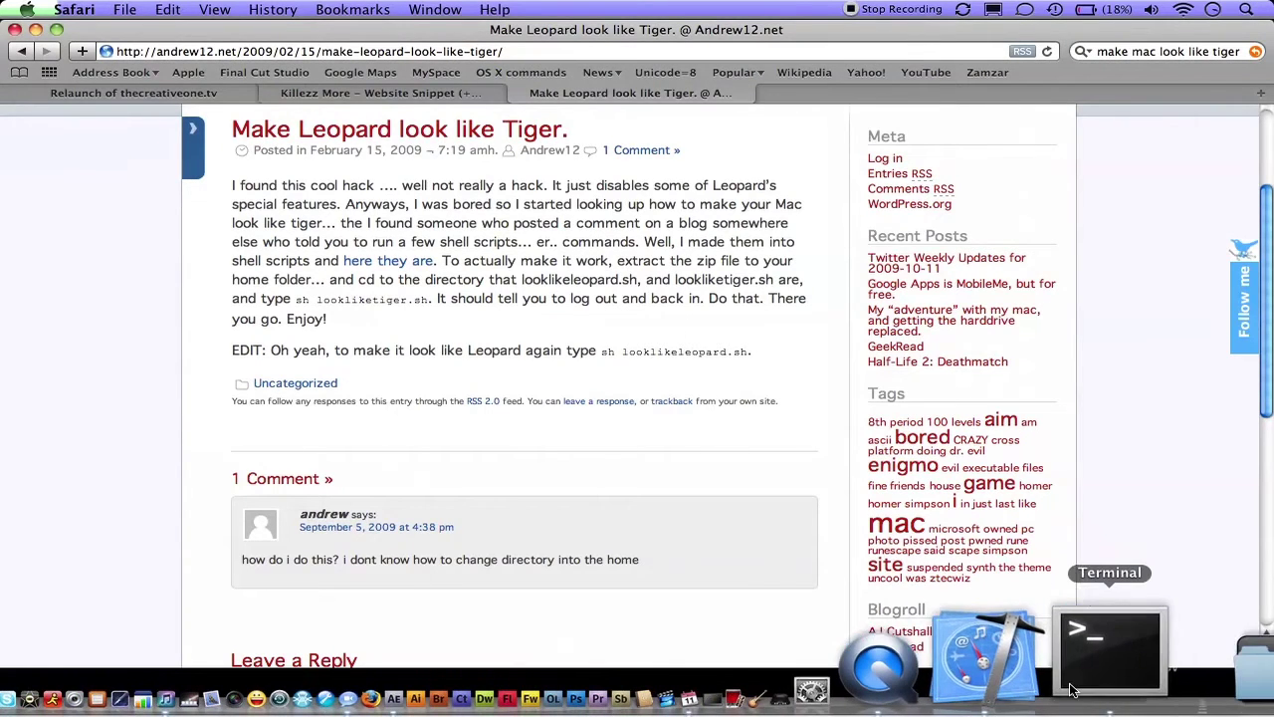
click(1111, 647)
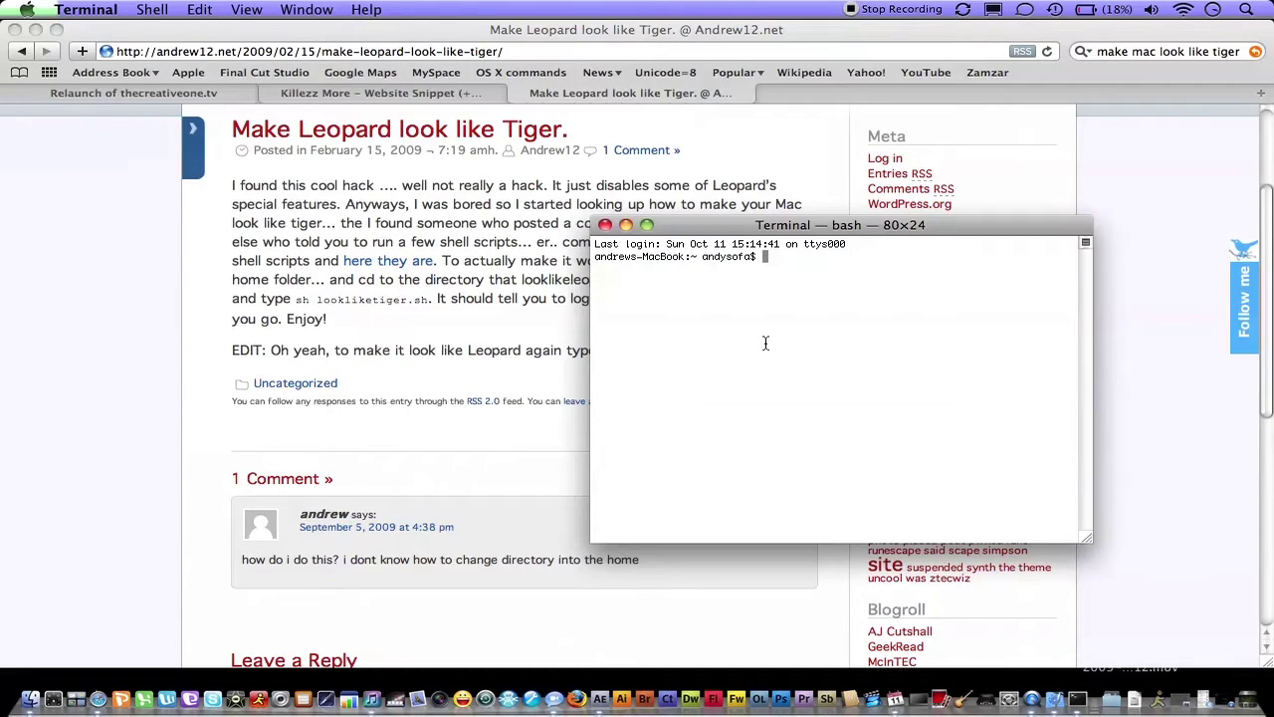
text(lookliketiger.sh)
key(Return)
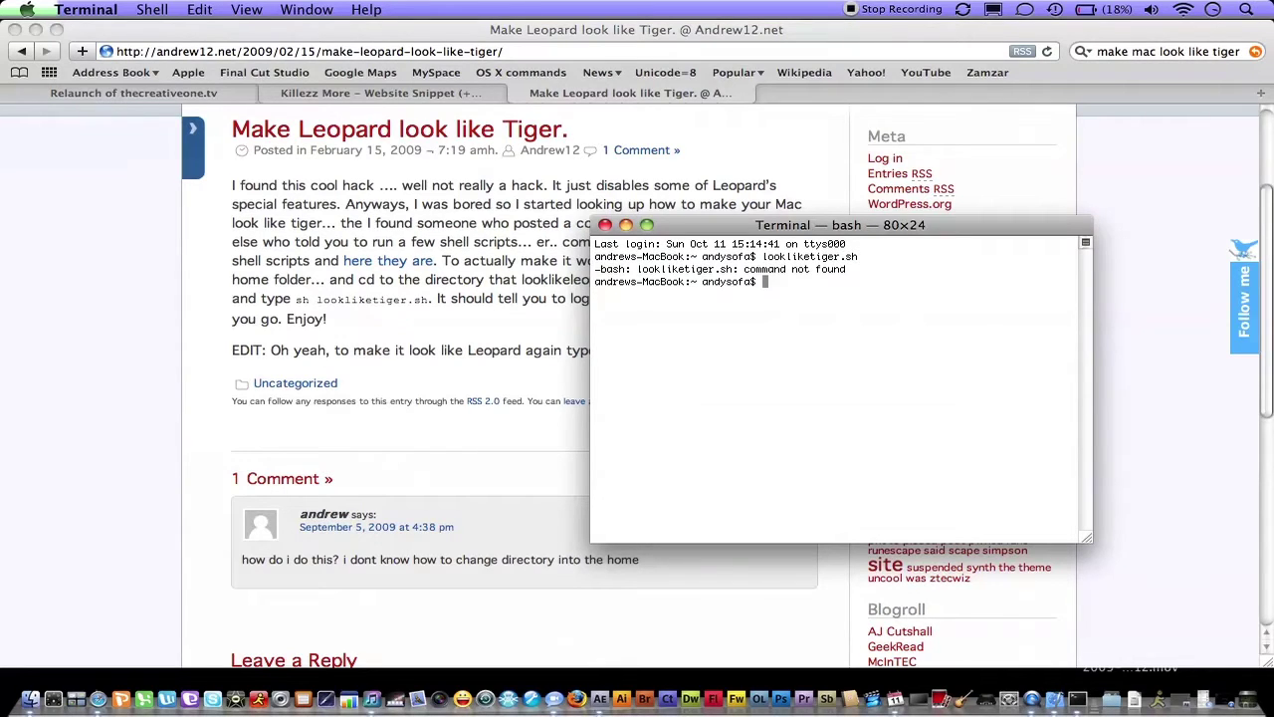
Switch to Safari and copy the command "sh lookliketiger.sh" from the post
click(448, 347)
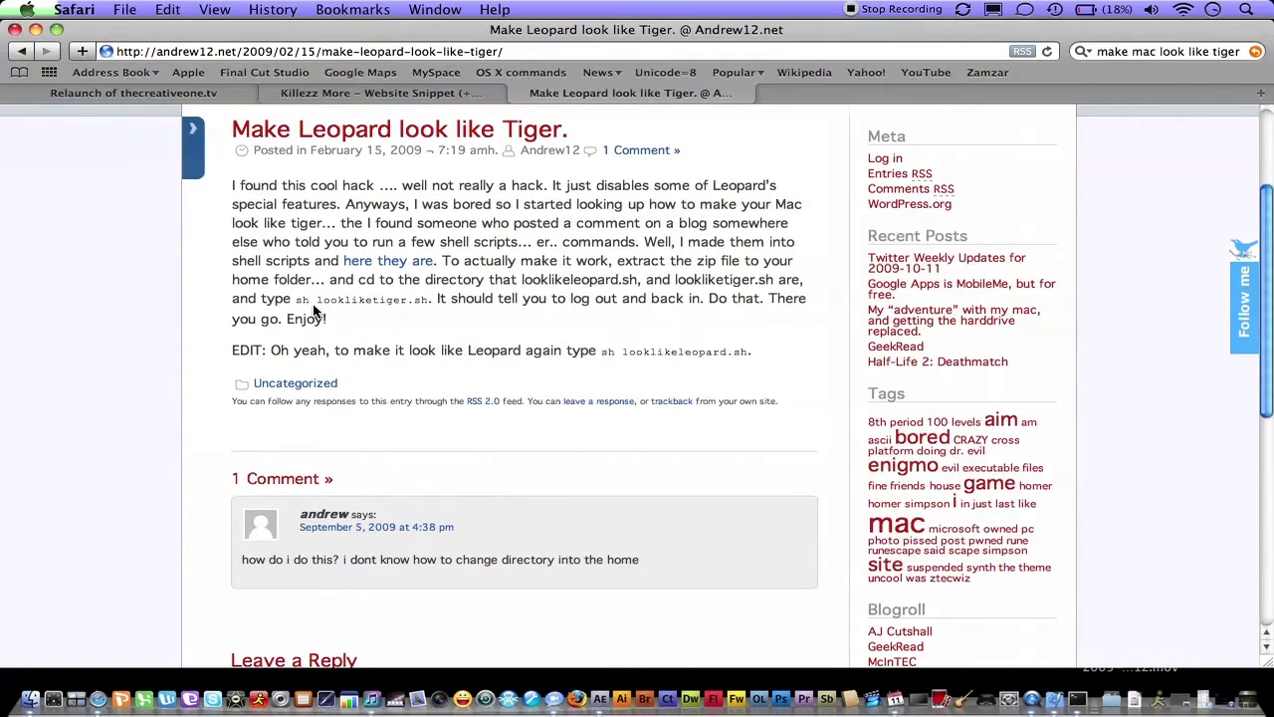
drag(296, 303, 430, 309)
right_click(405, 302)
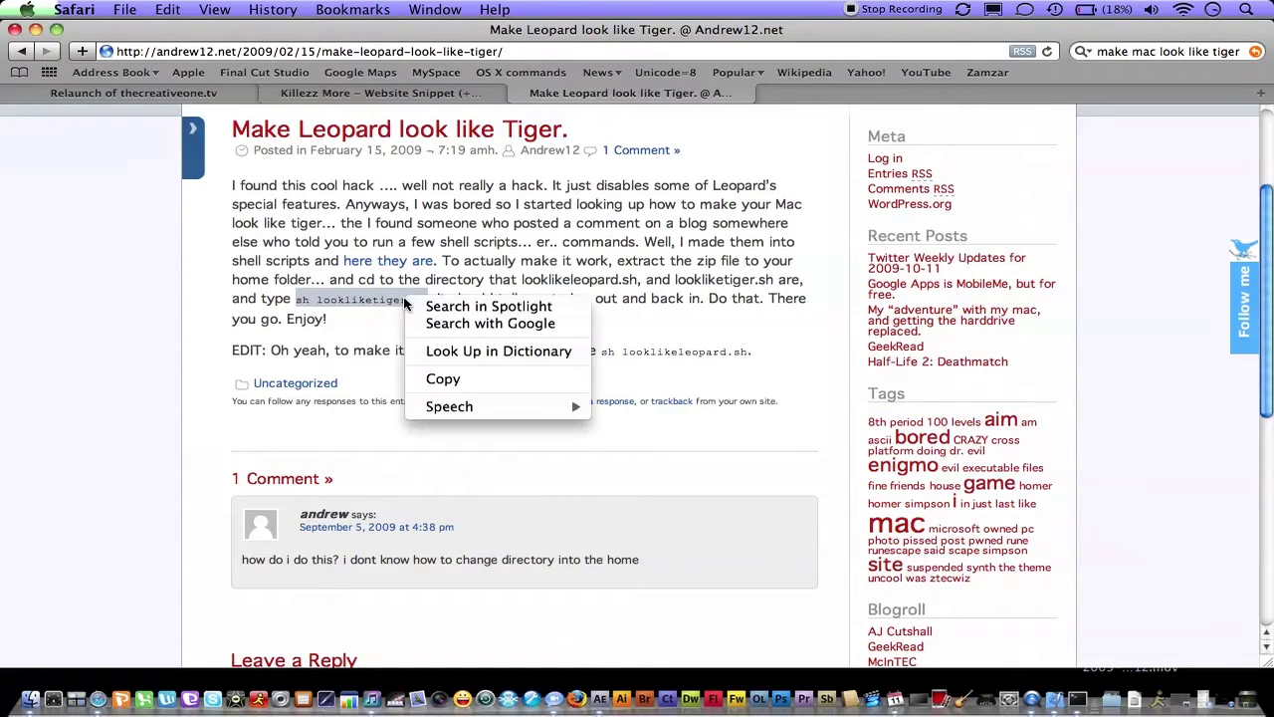
click(443, 380)
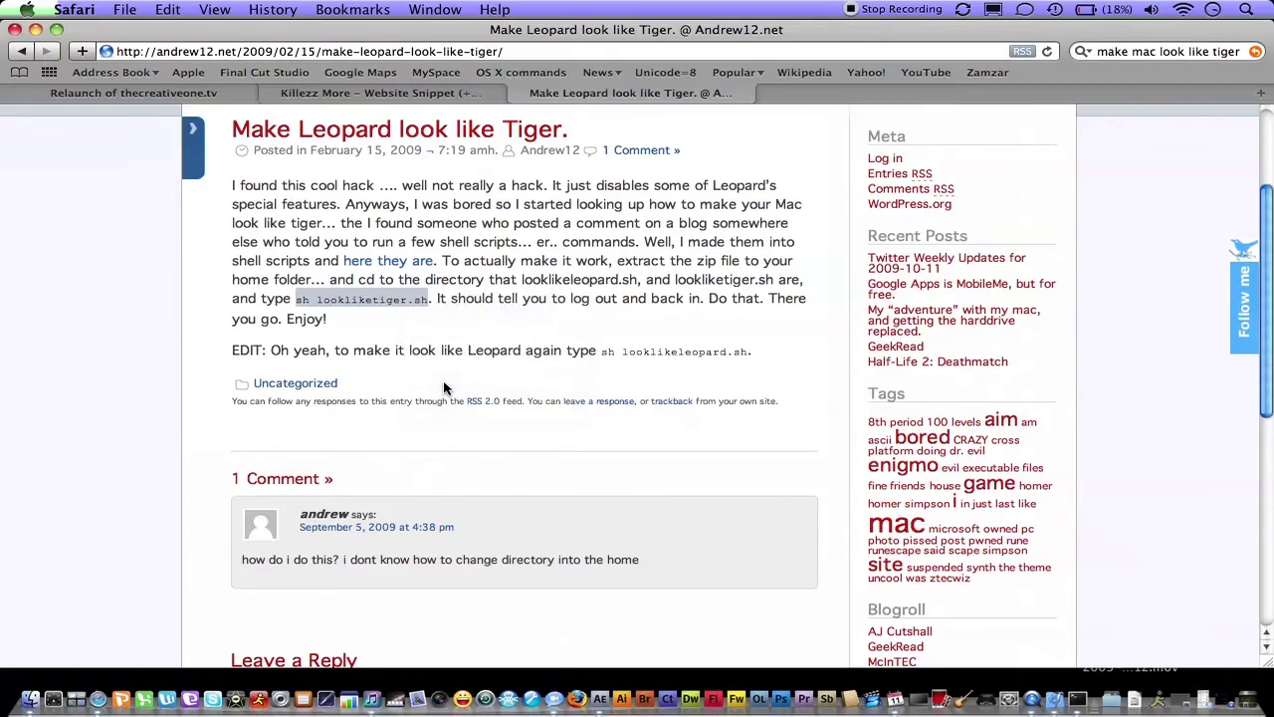
Switch to Terminal, run the copied command "sh lookliketiger.sh", and close the Terminal window
key(F9)
click(672, 316)
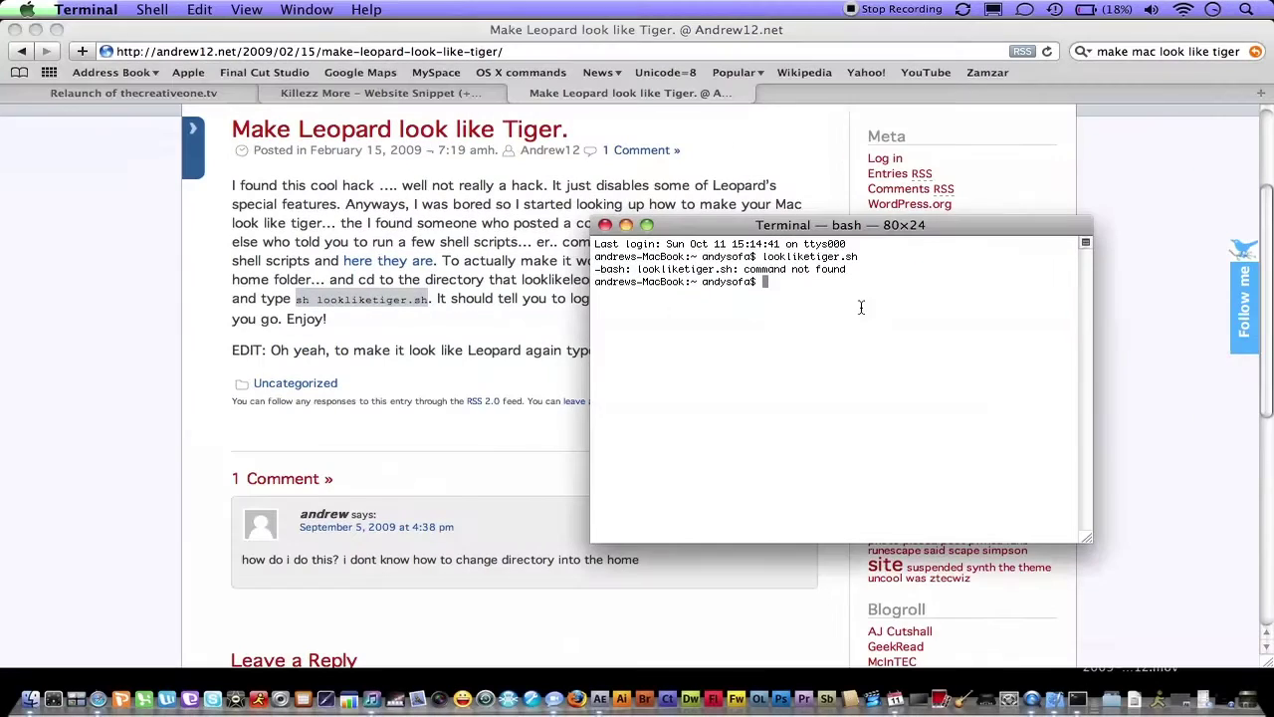
right_click(866, 311)
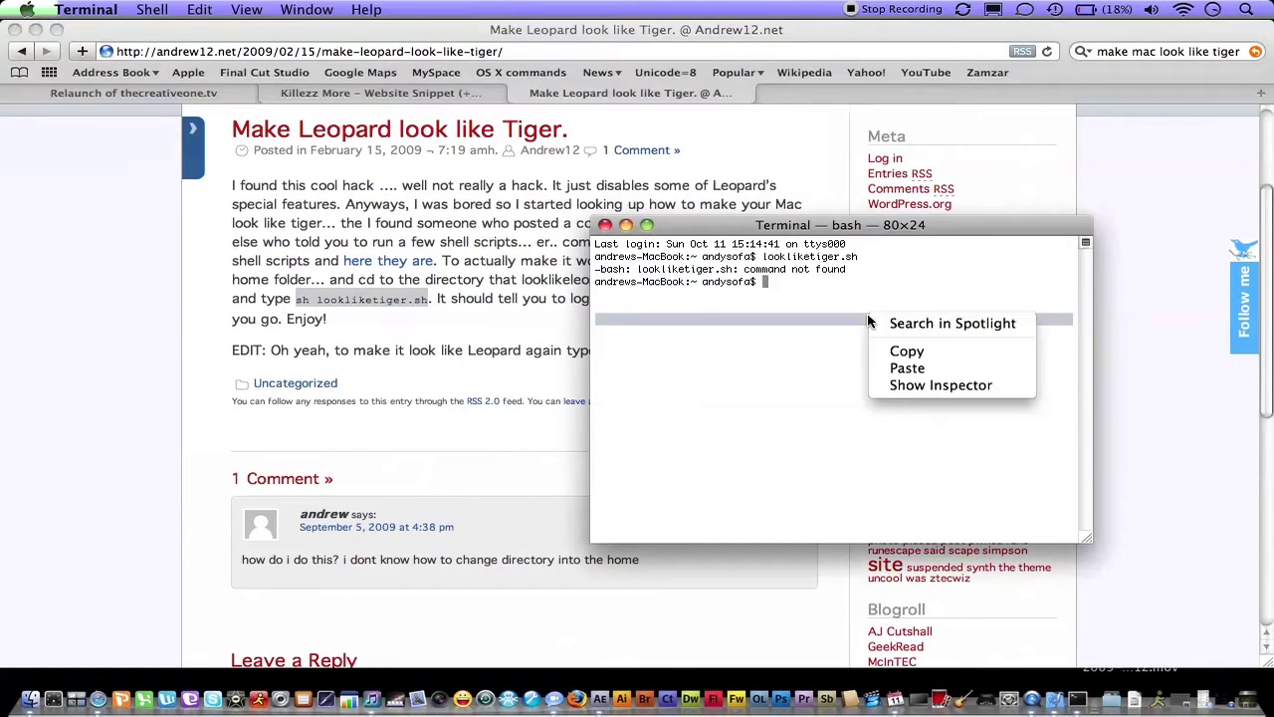
click(907, 368)
key(Return)
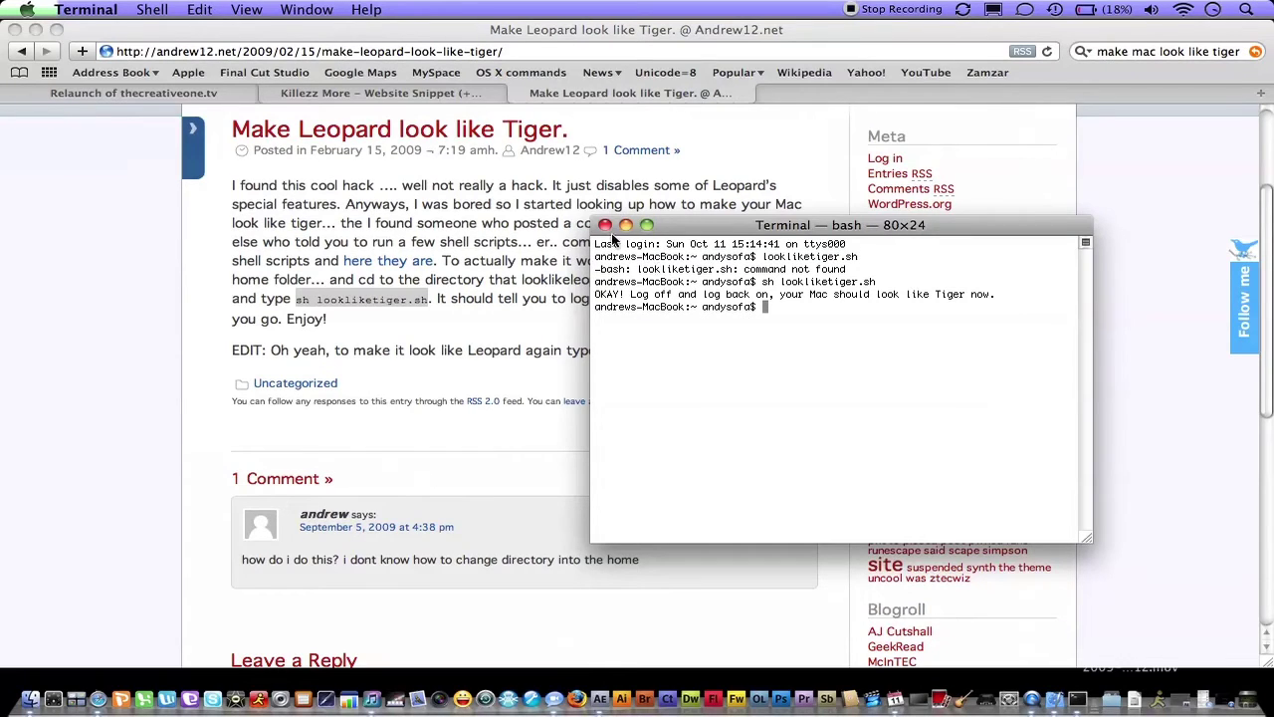
click(604, 226)
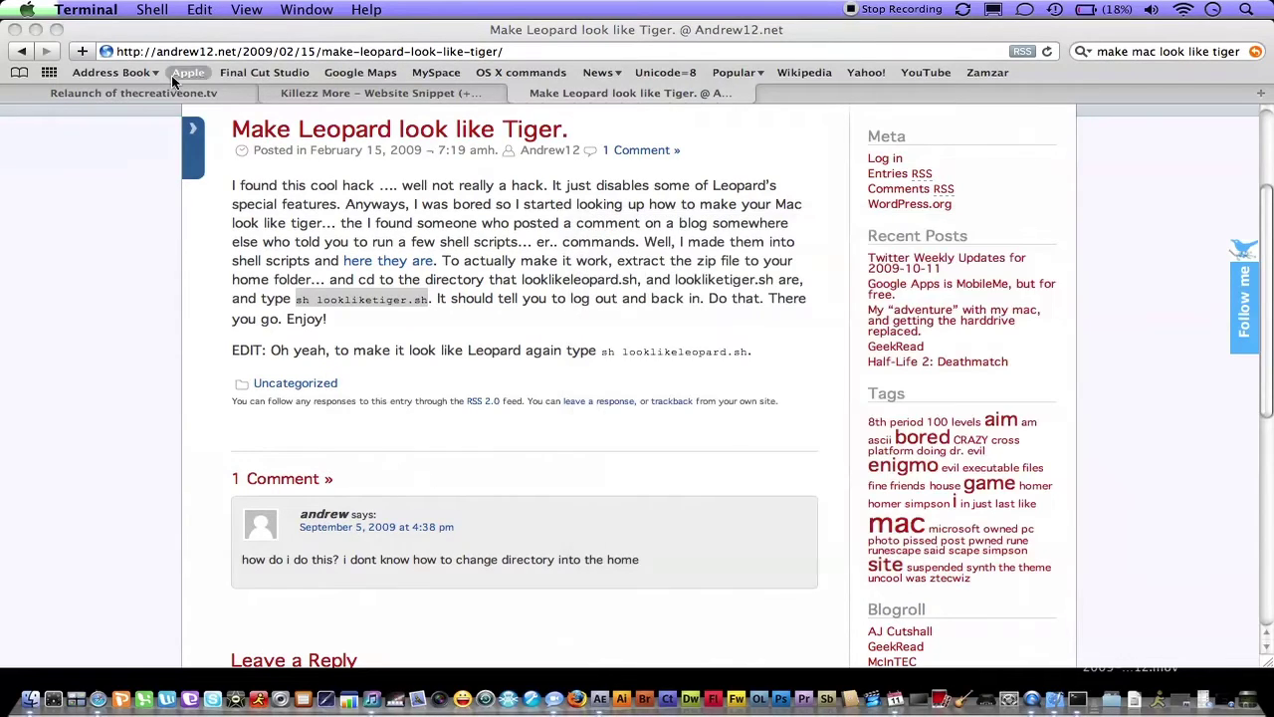
Close the Safari window, then log out of the account and back in to apply the Tiger look
click(14, 30)
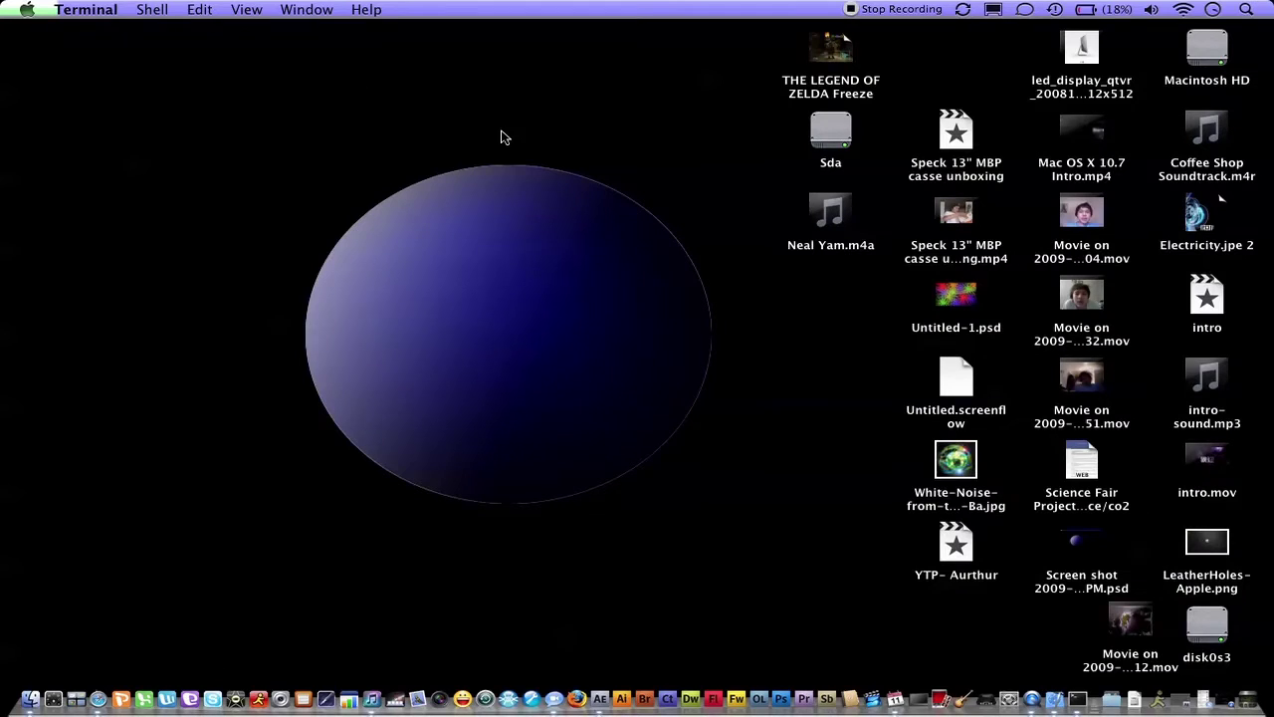
click(506, 184)
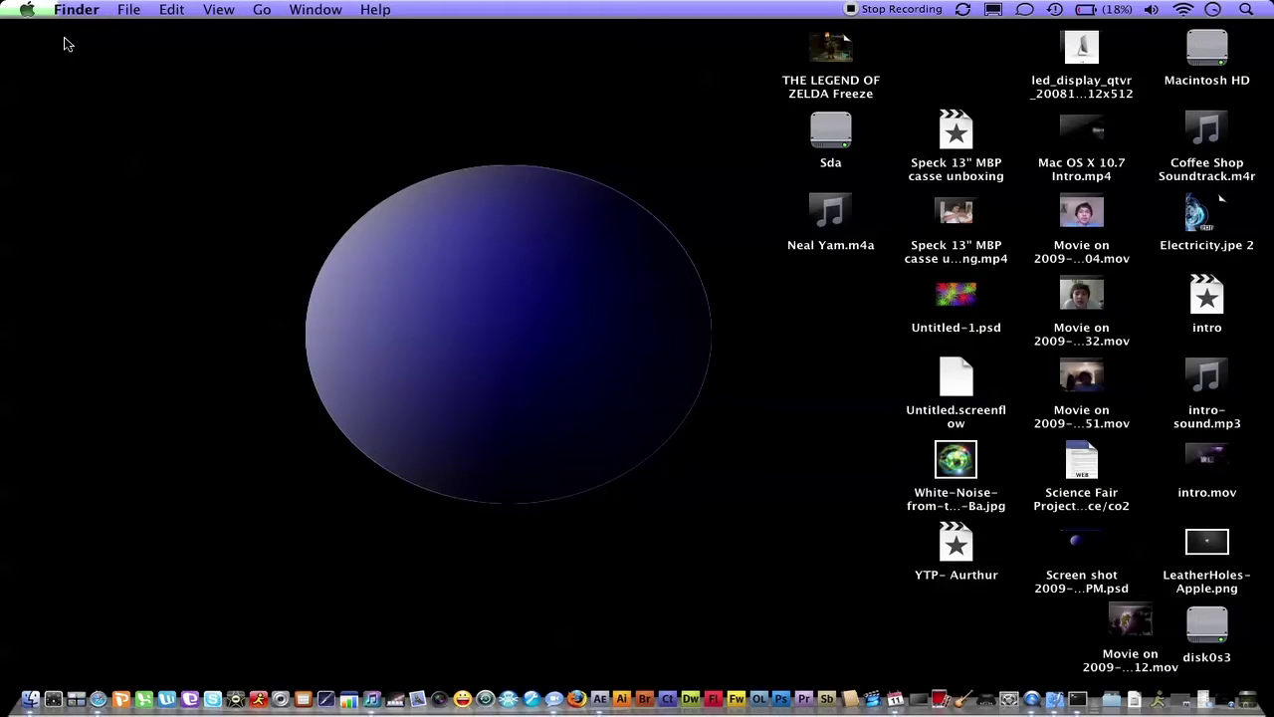
click(27, 9)
click(262, 291)
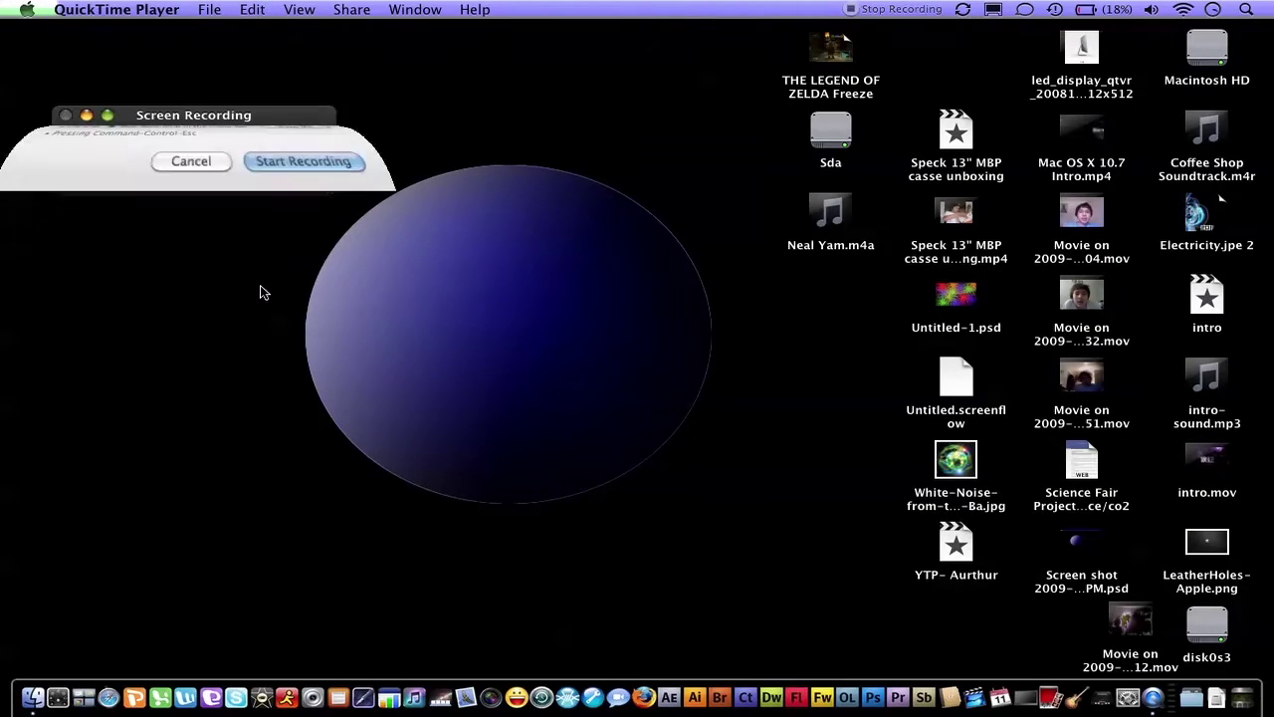
click(155, 274)
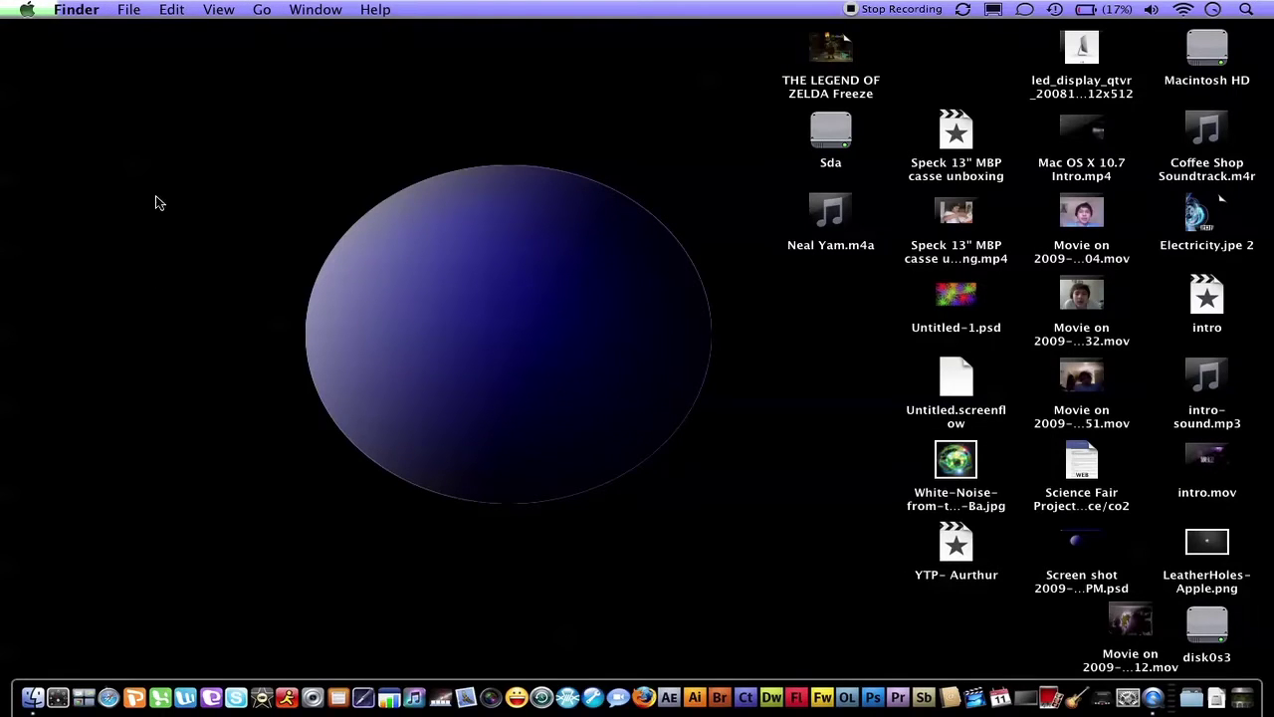
Search Spotlight for "displ" and launch Displaperture from the Applications folder
click(1250, 9)
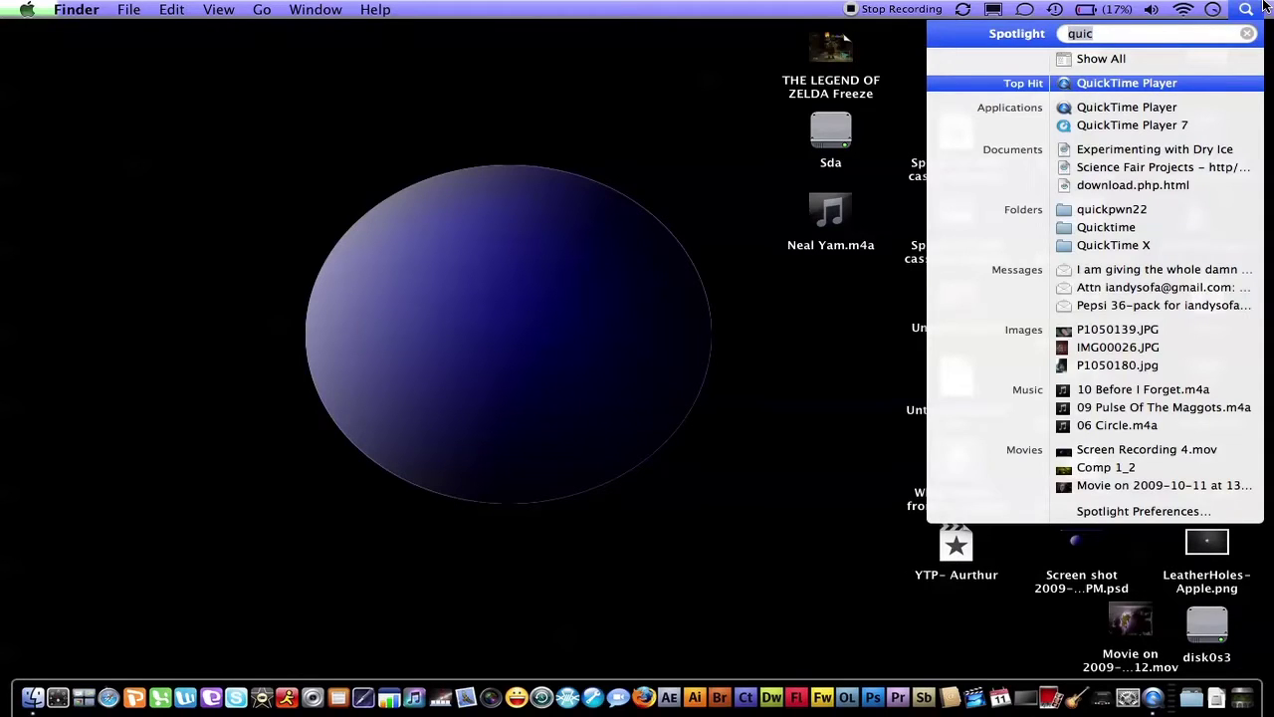
text(dis)
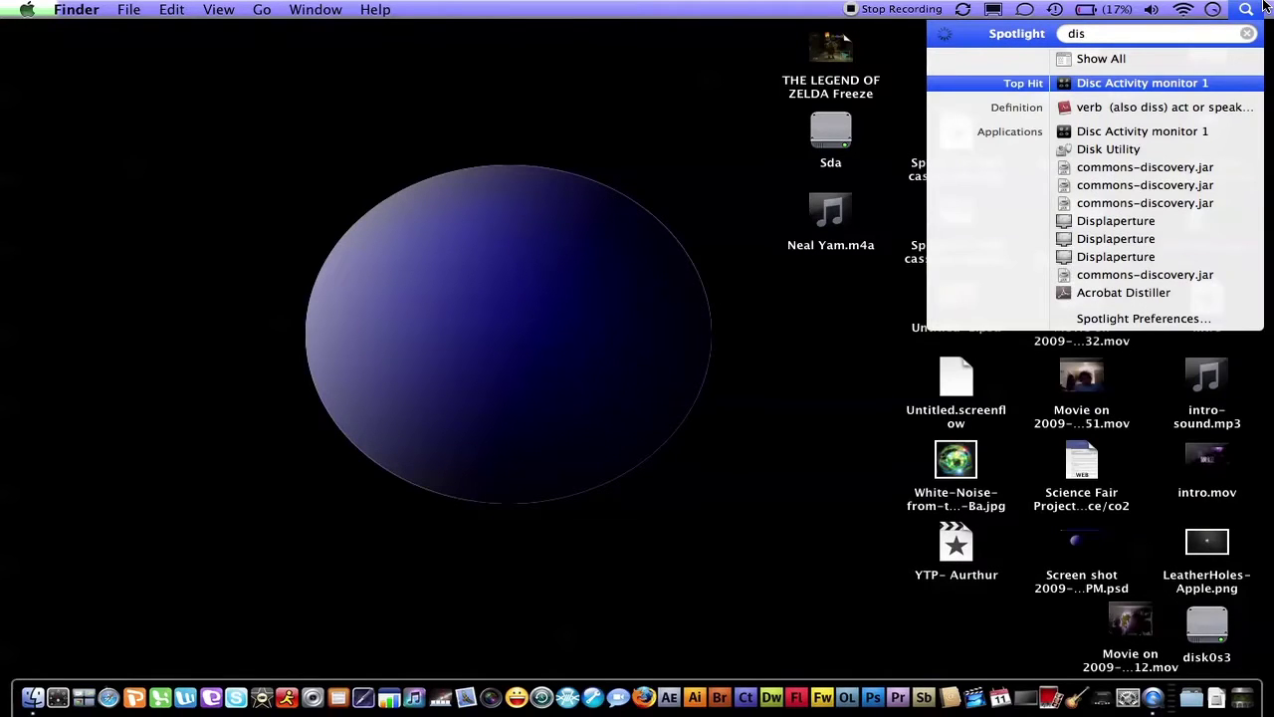
text(s)
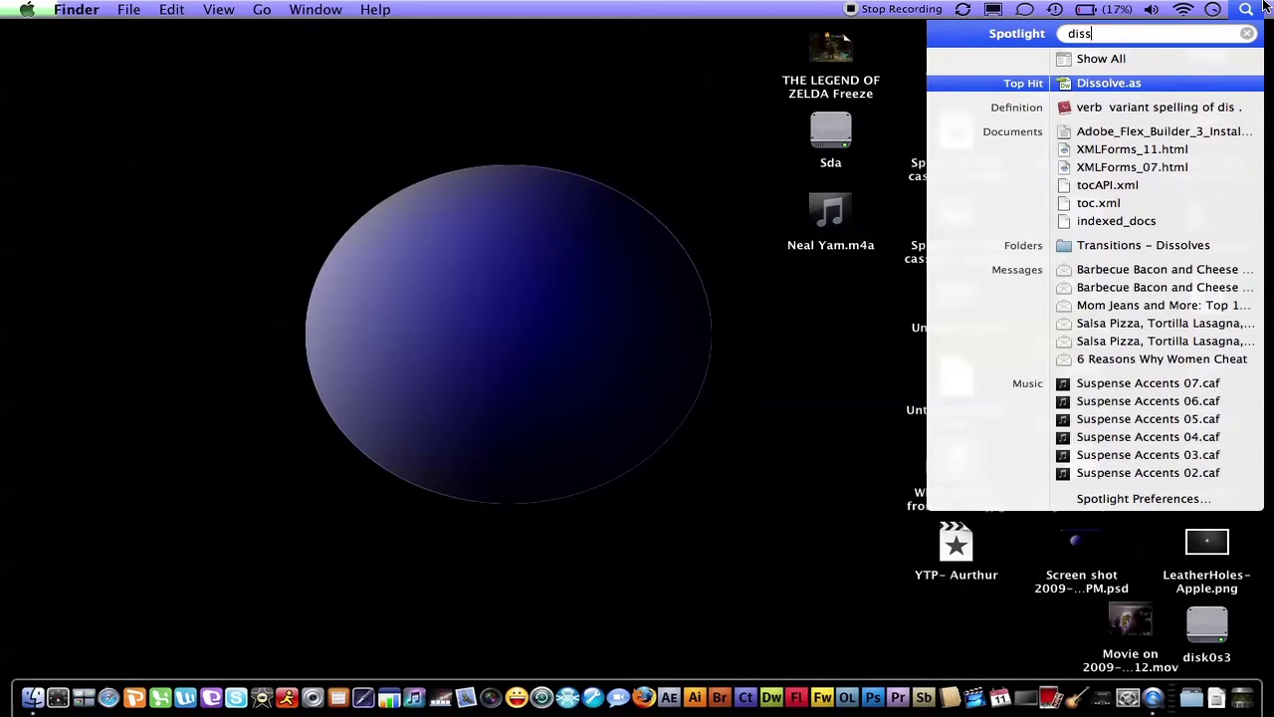
key(BackSpace)
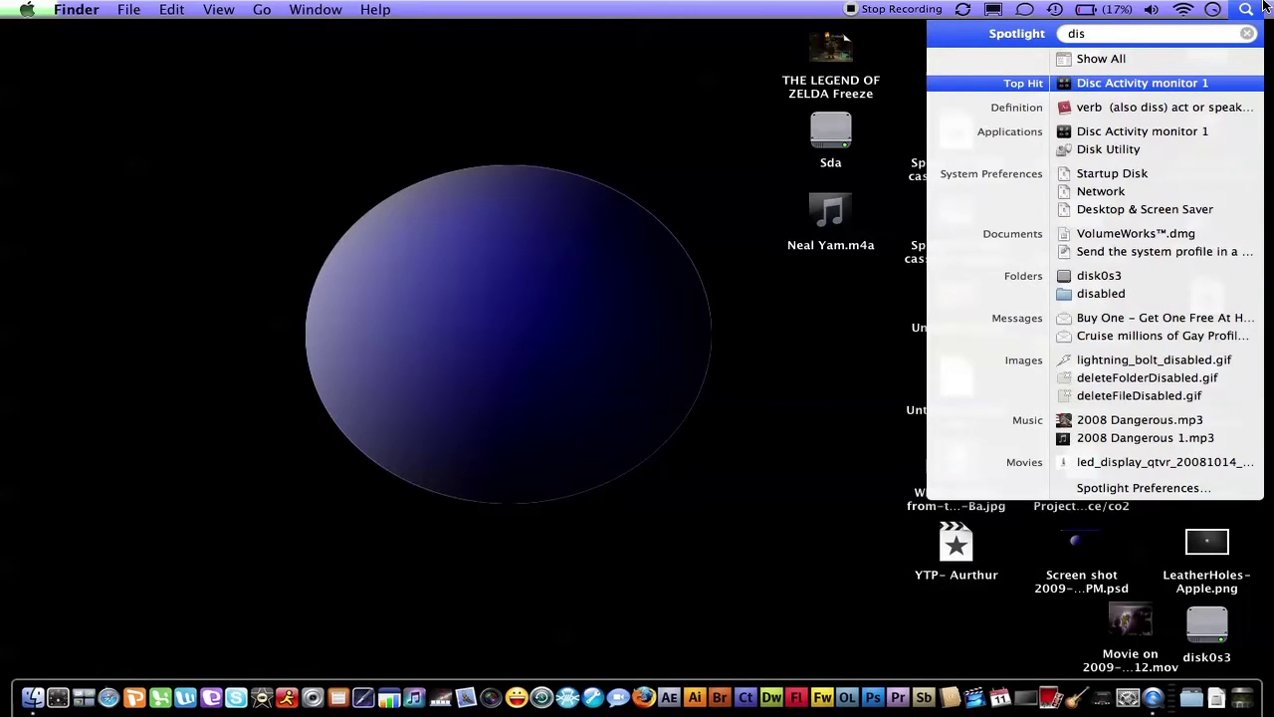
text(pl)
key(Return)
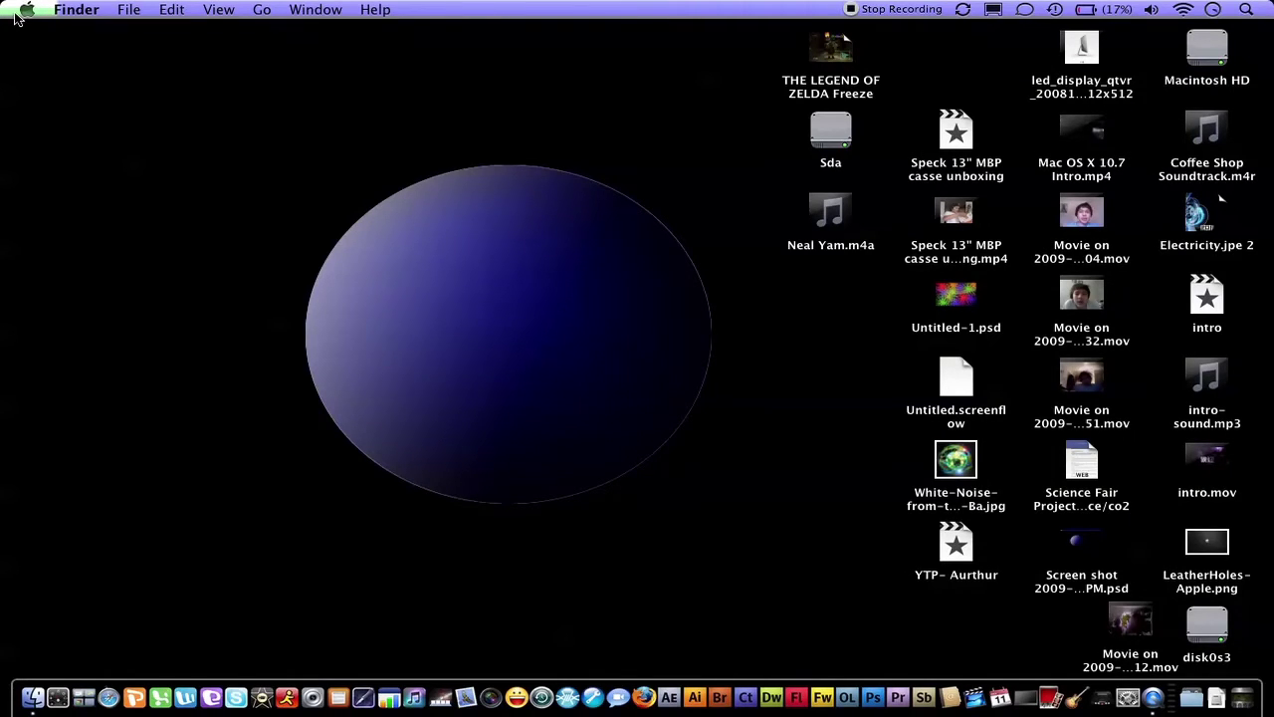
Take a screenshot of the desktop and launch Adobe Photoshop CS4
key(super+shift+4)
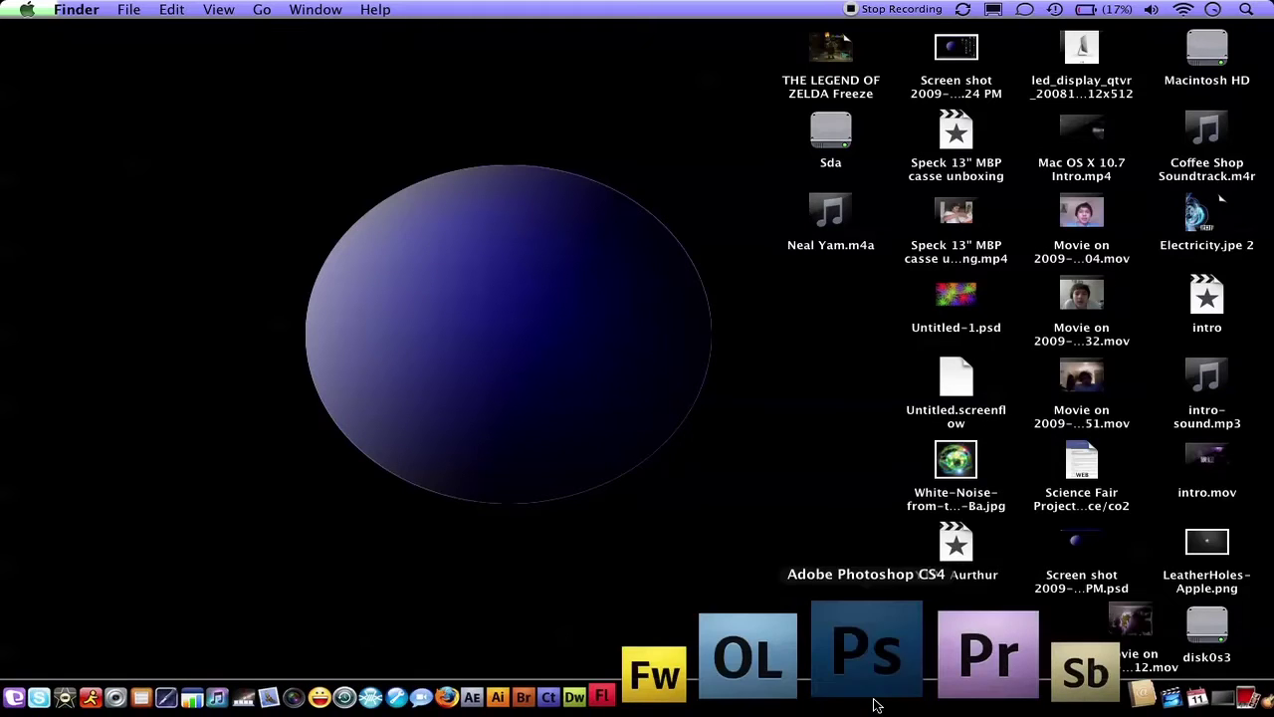
key(Escape)
click(27, 9)
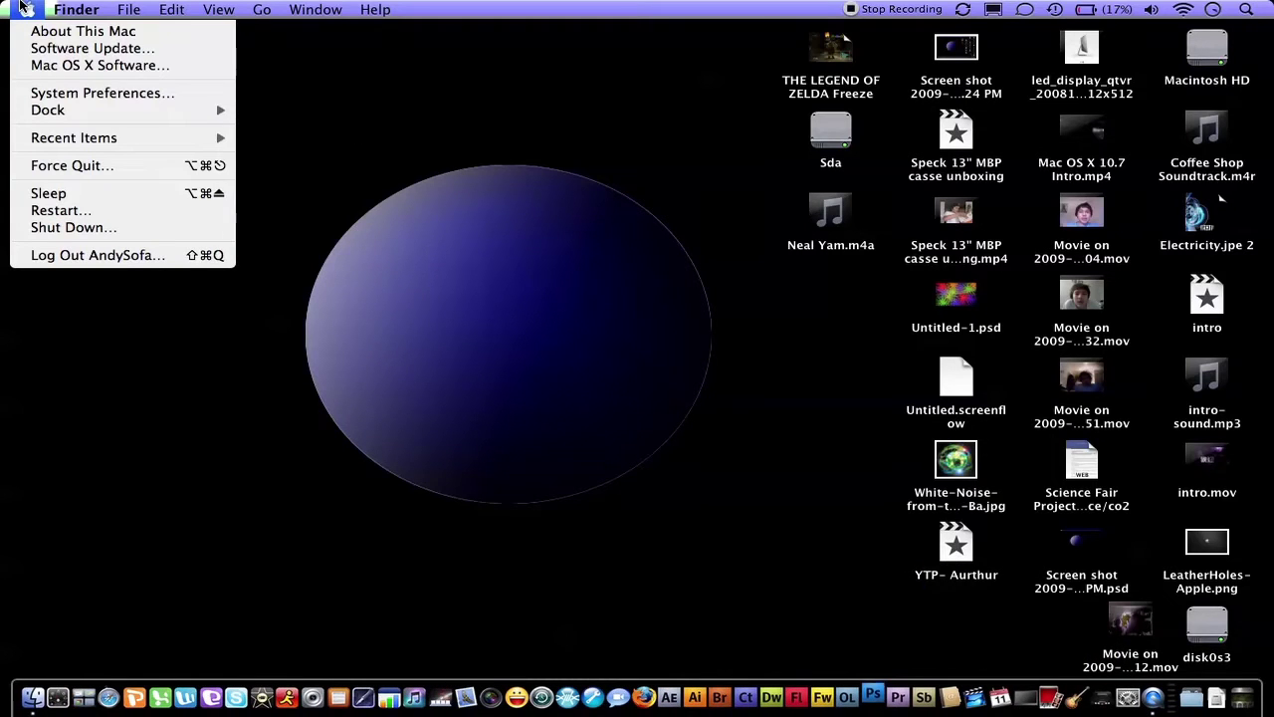
key(Escape)
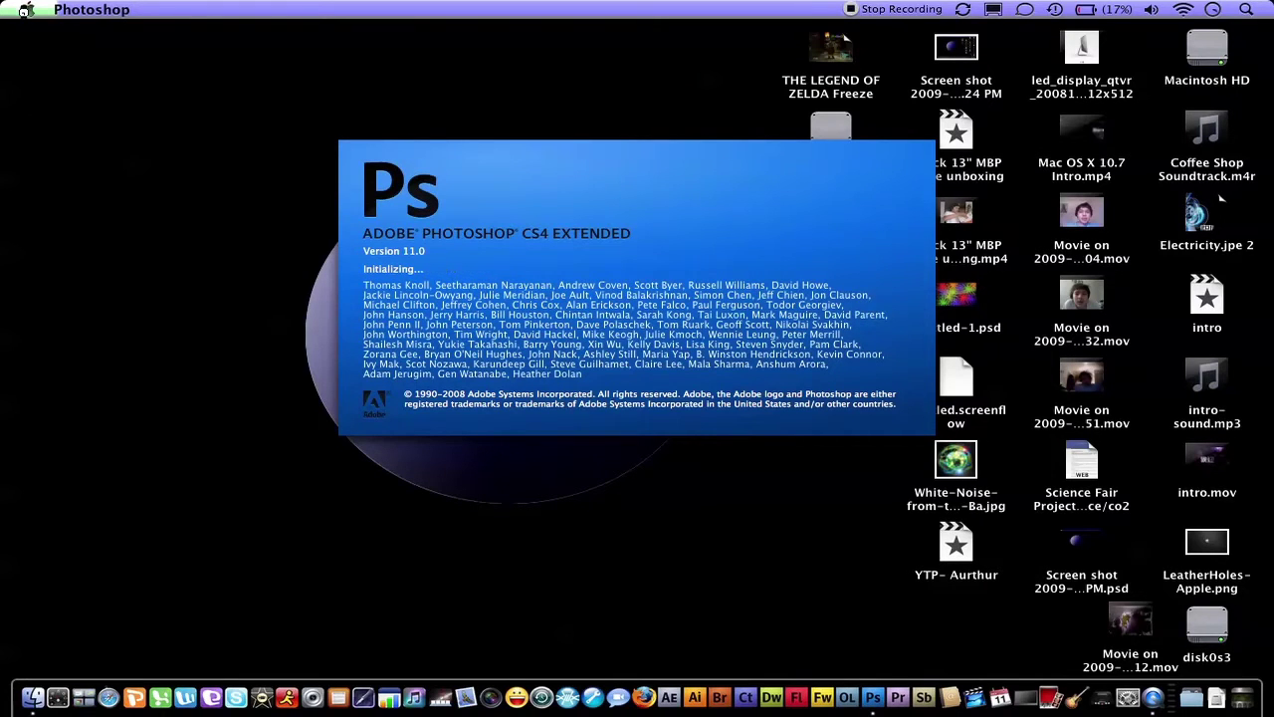
Open the home folder in Finder, examine the Apple menu's opacity over its window, and close the window
click(127, 677)
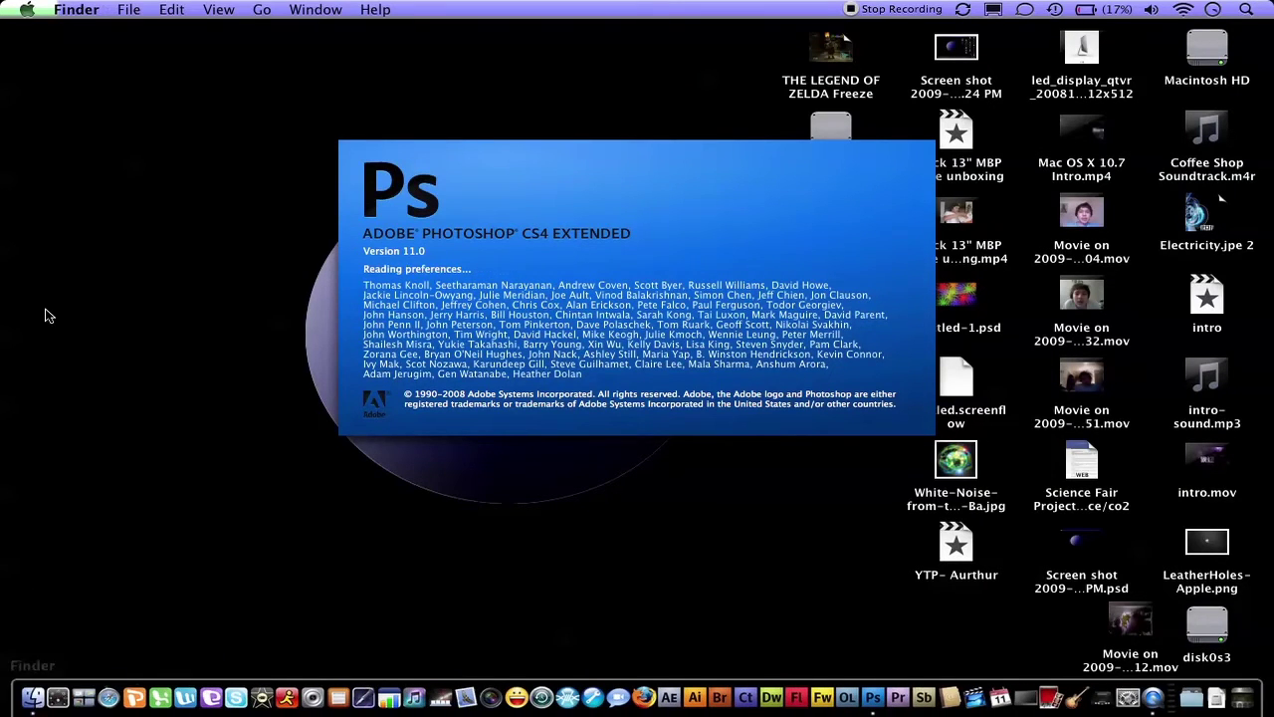
click(22, 9)
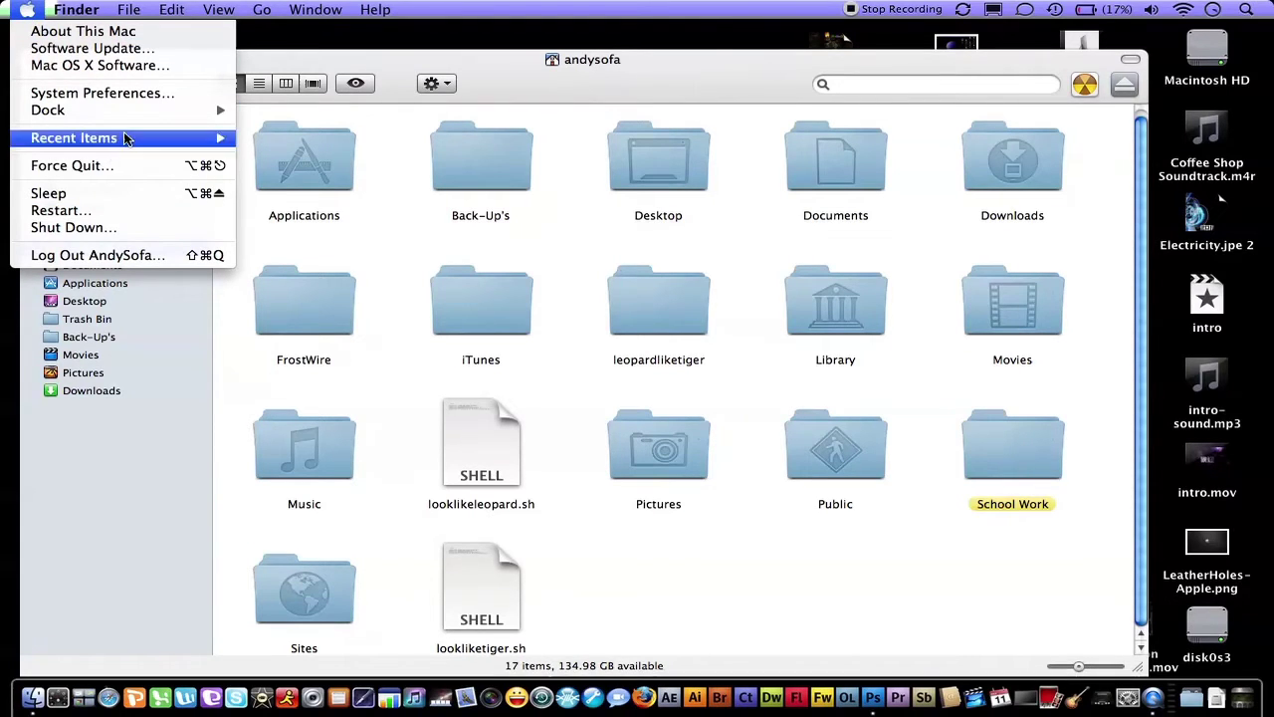
click(628, 87)
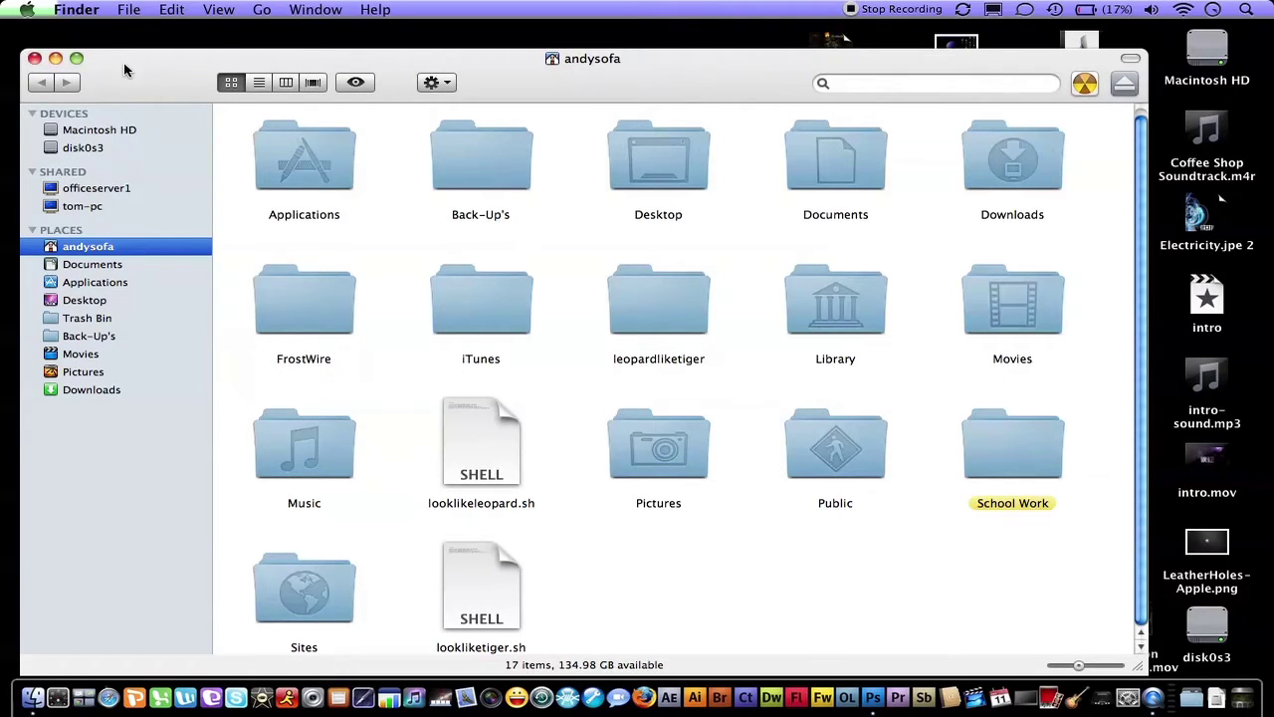
mouse_move(126, 69)
mouse_down()
mouse_move(105, 35)
mouse_move(156, 56)
mouse_move(141, 65)
mouse_up()
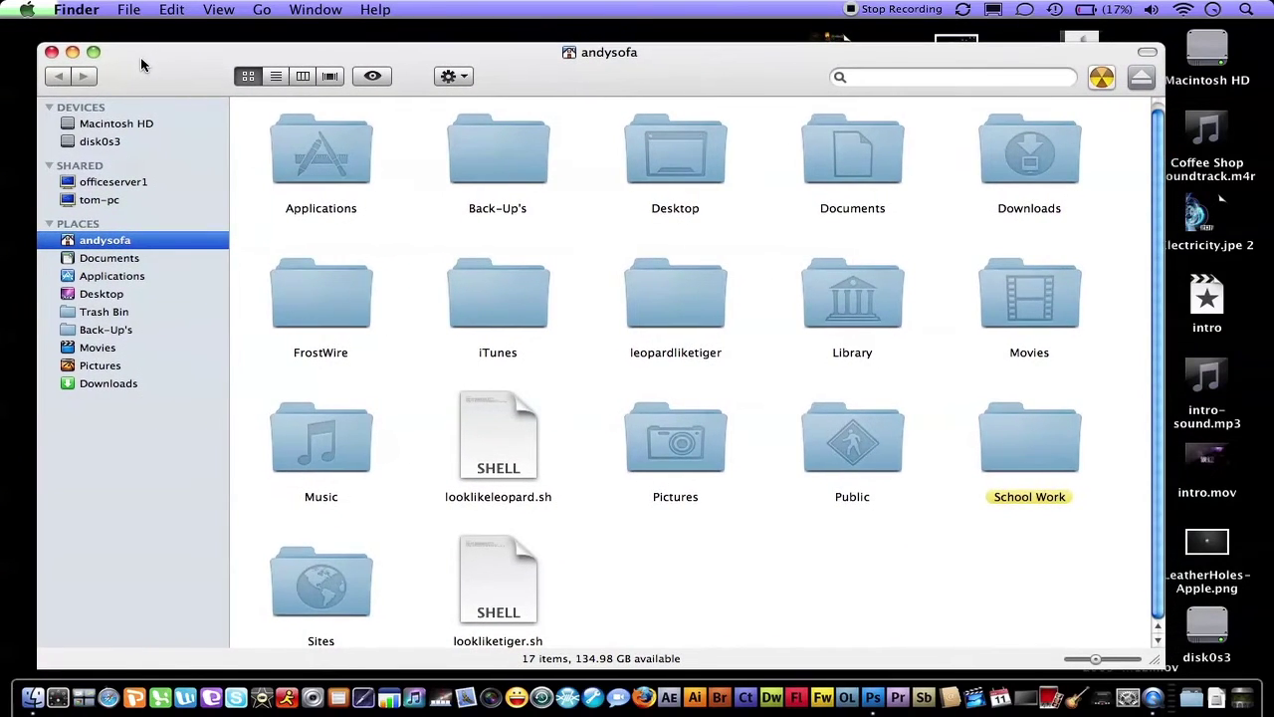
click(52, 52)
View the system version in About This Mac and close the window
click(28, 9)
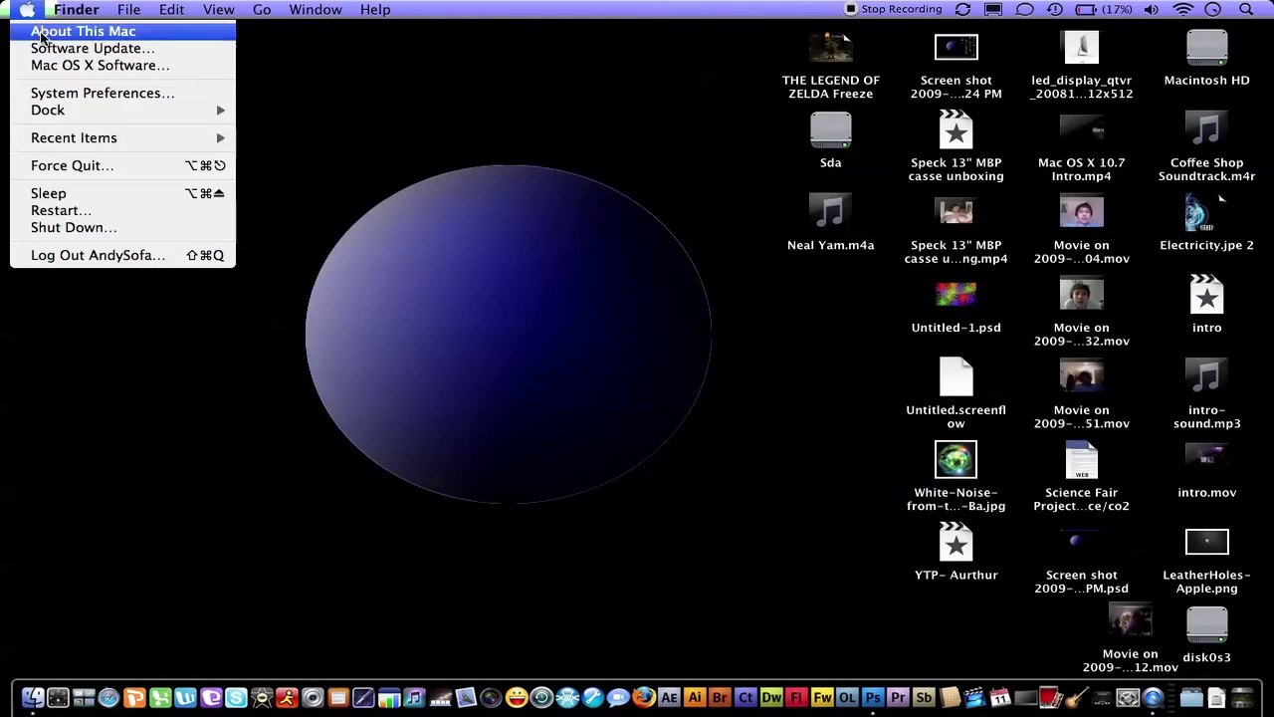
click(42, 36)
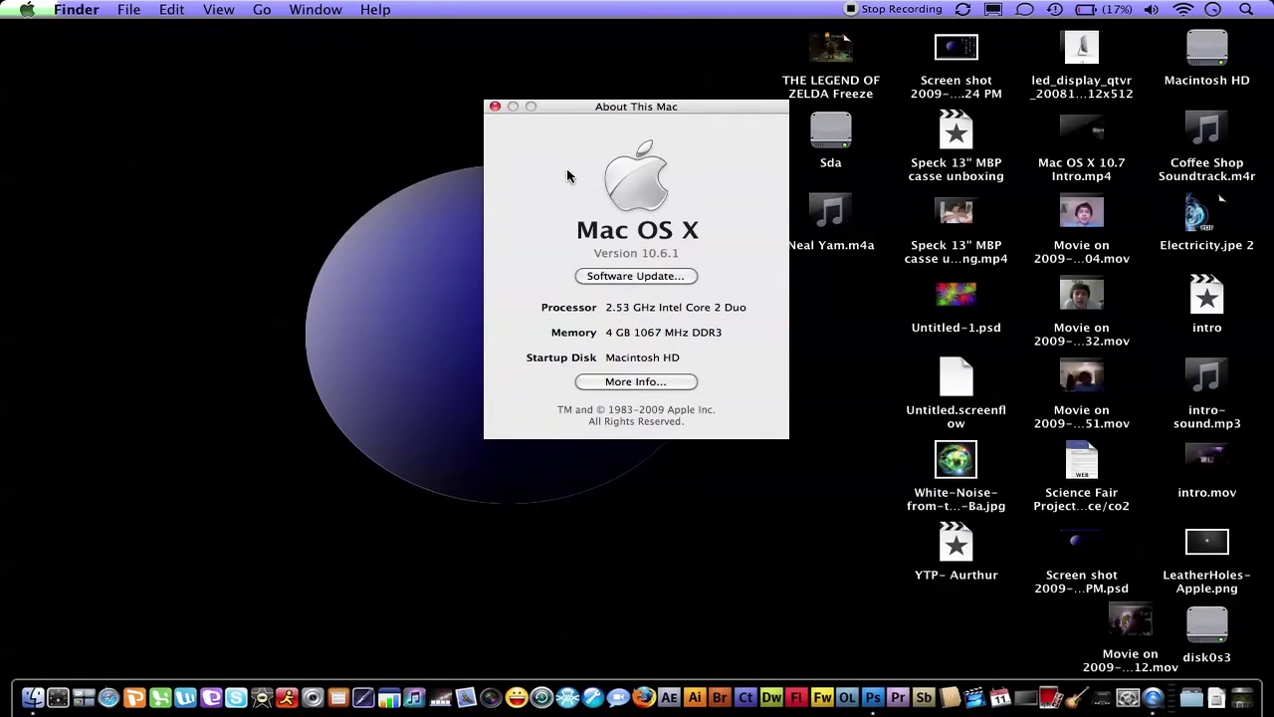
click(495, 106)
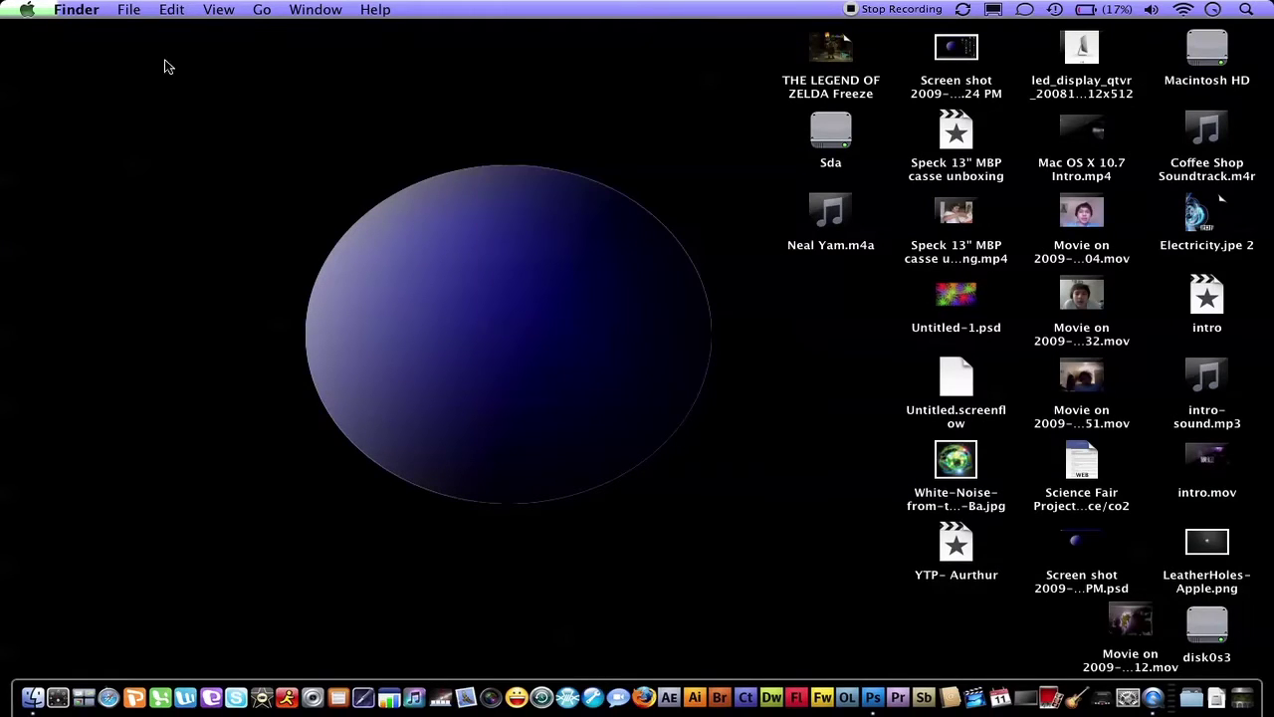
Review the Spaces settings in the Exposé & Spaces preferences and close System Preferences
click(26, 8)
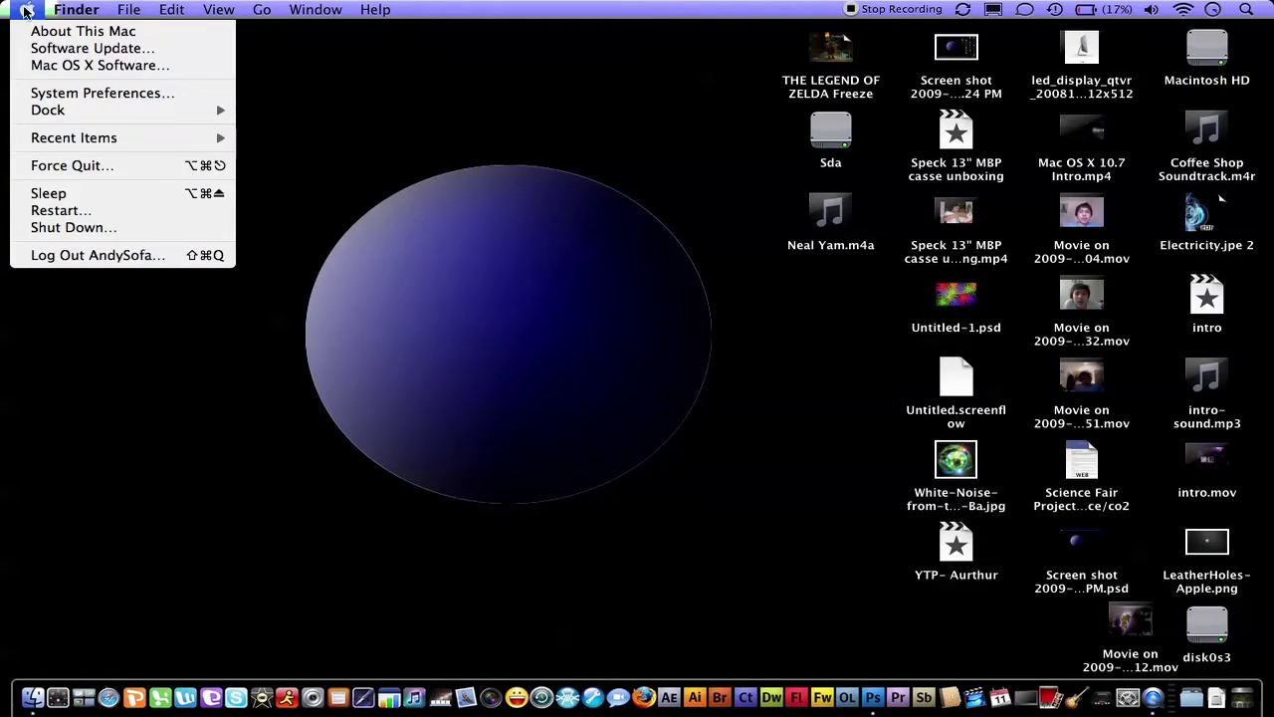
click(70, 94)
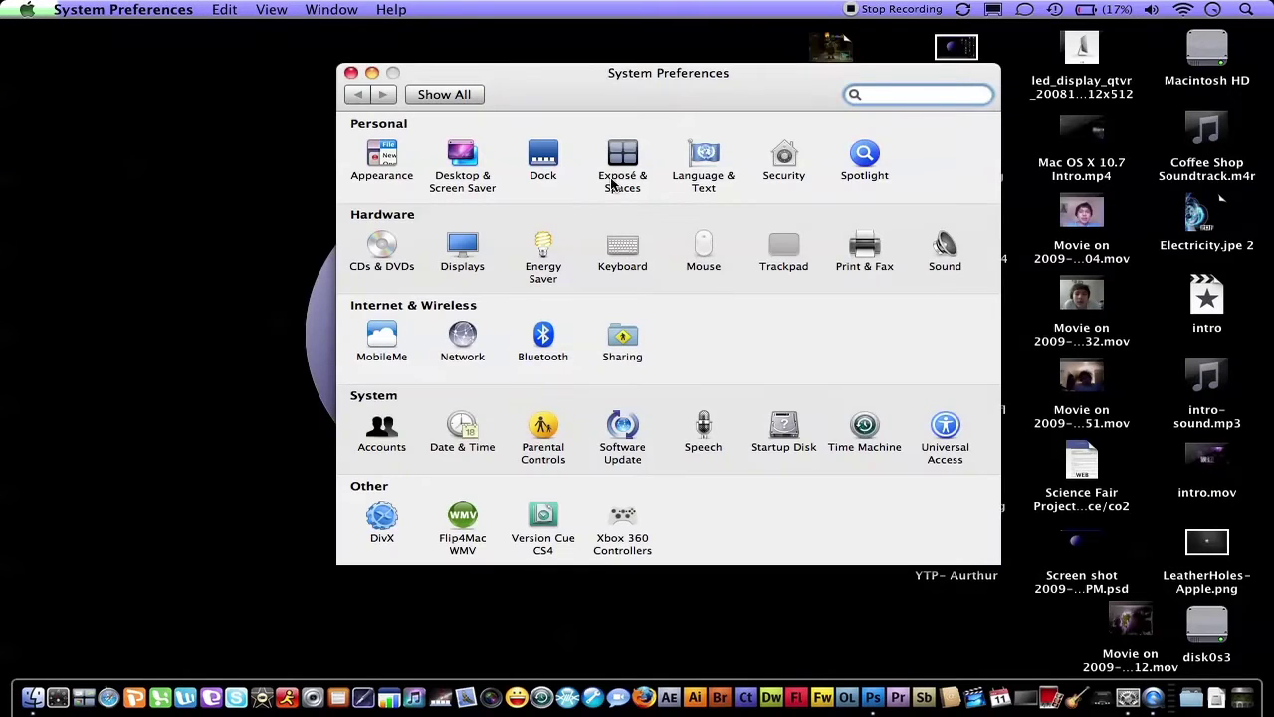
click(590, 157)
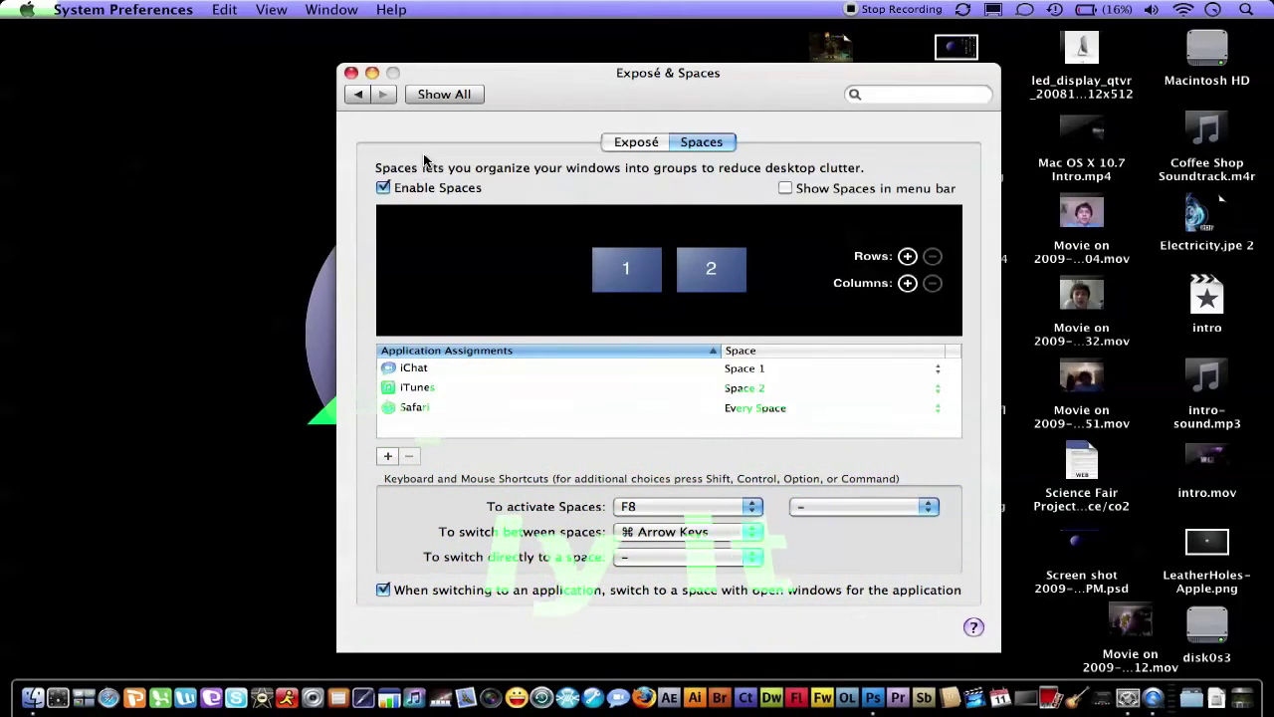
click(430, 94)
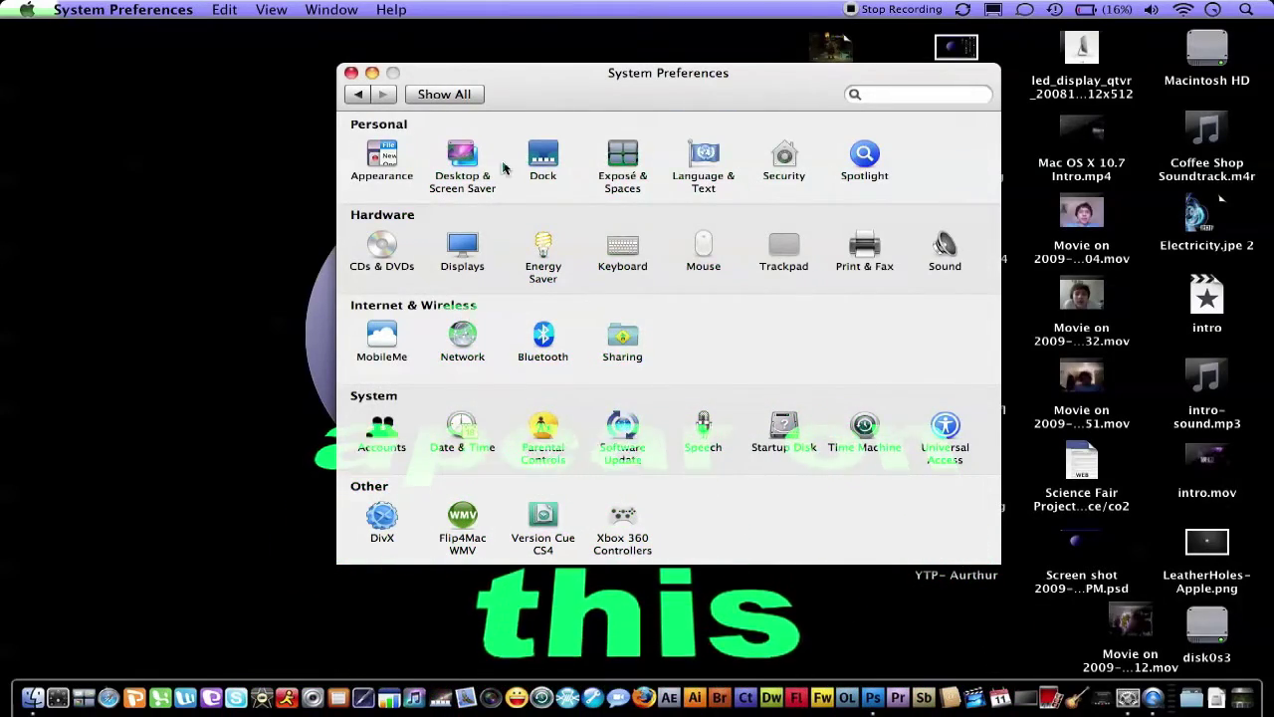
click(351, 74)
Search Spotlight for "dock", launch Docker, and decline its v1.6.4 update
click(1246, 9)
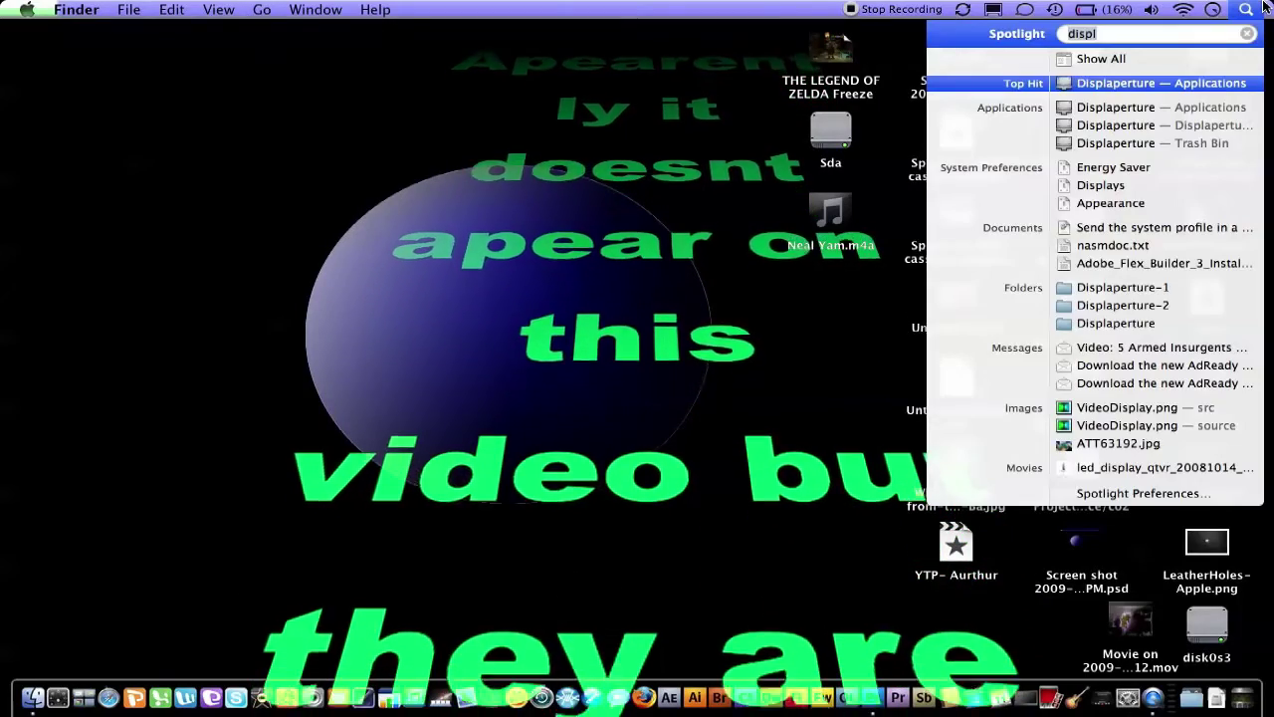
text(dock)
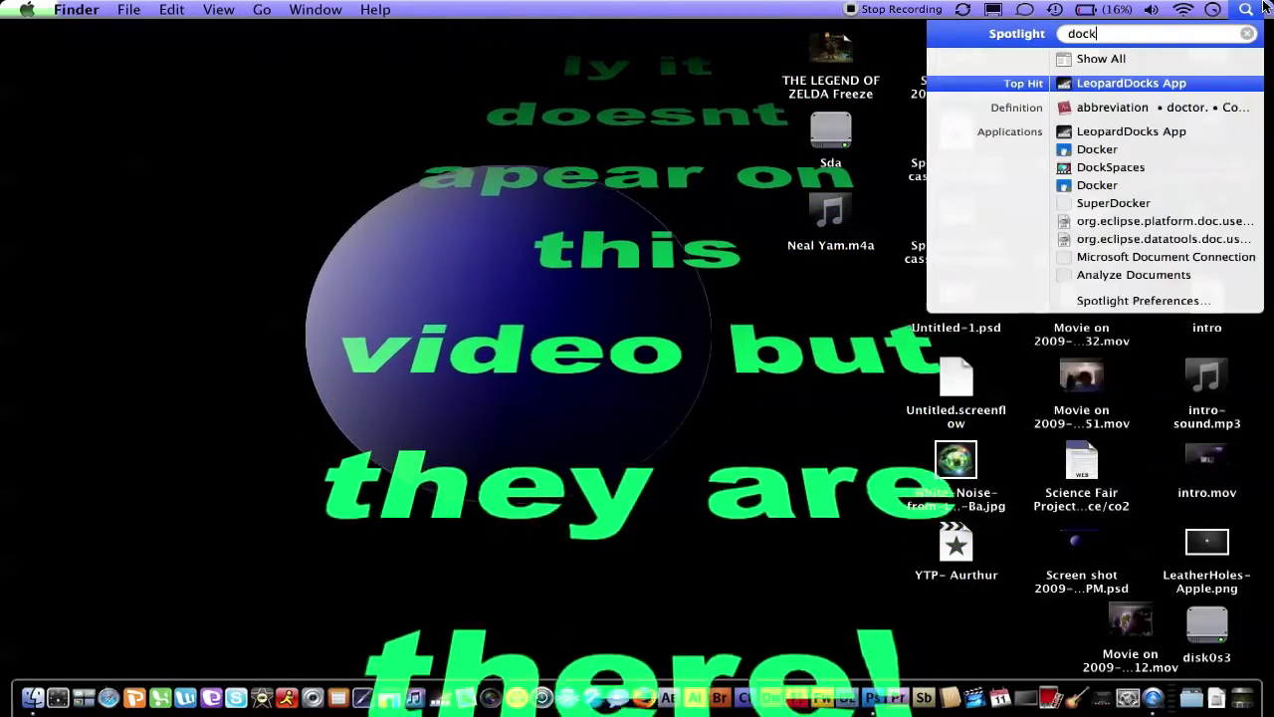
key(Down)
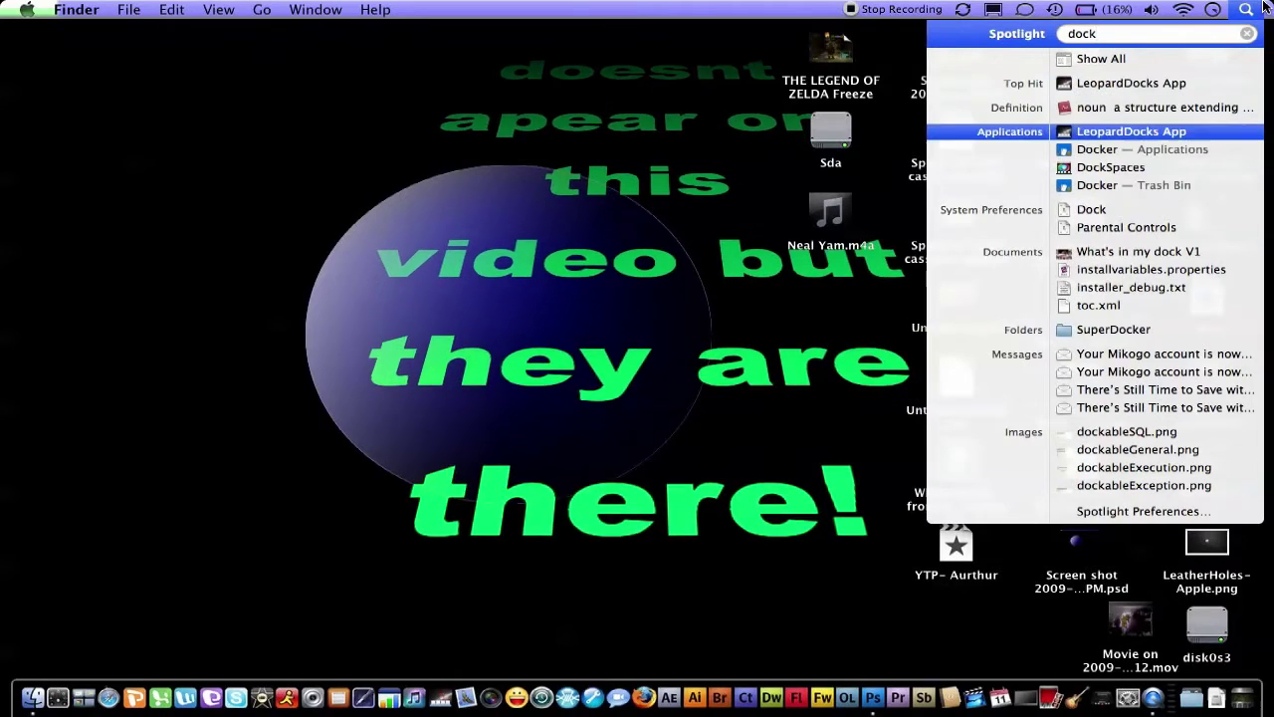
key(Down)
key(Return)
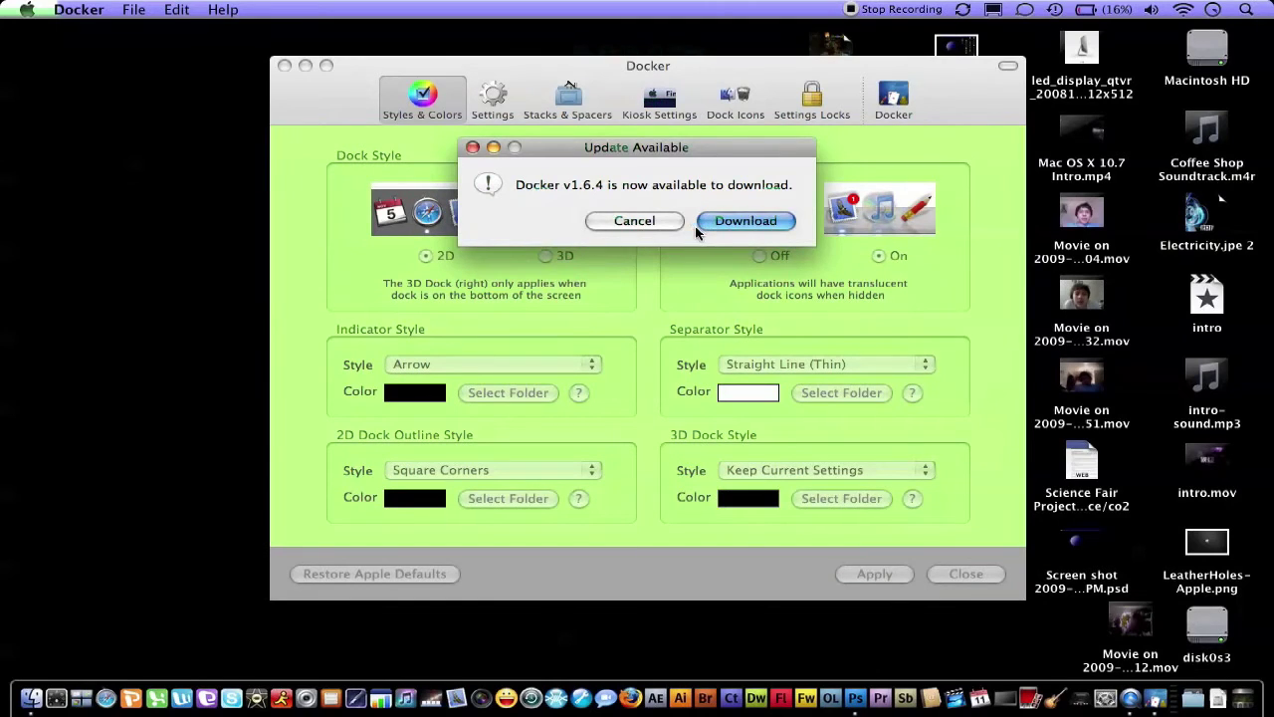
click(661, 222)
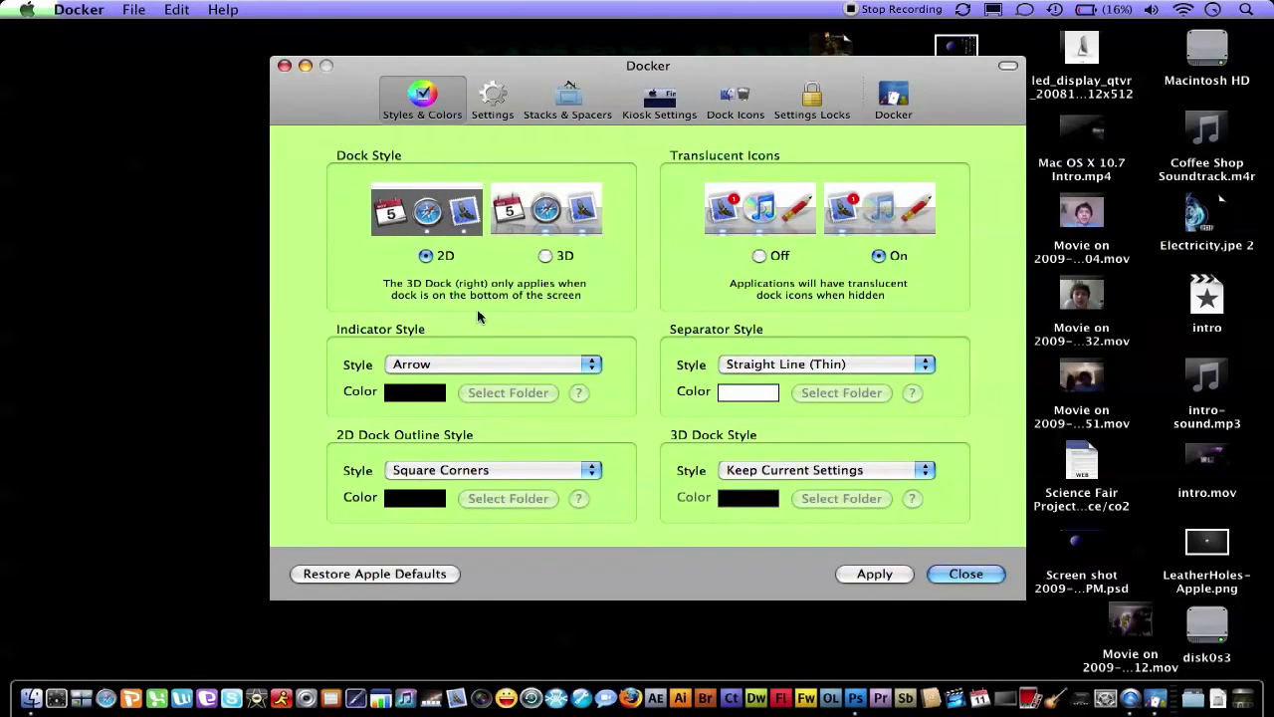
Keep the dock's Arrow indicator and Square Corners 2D outline styles, and turn translucent icons off
click(413, 367)
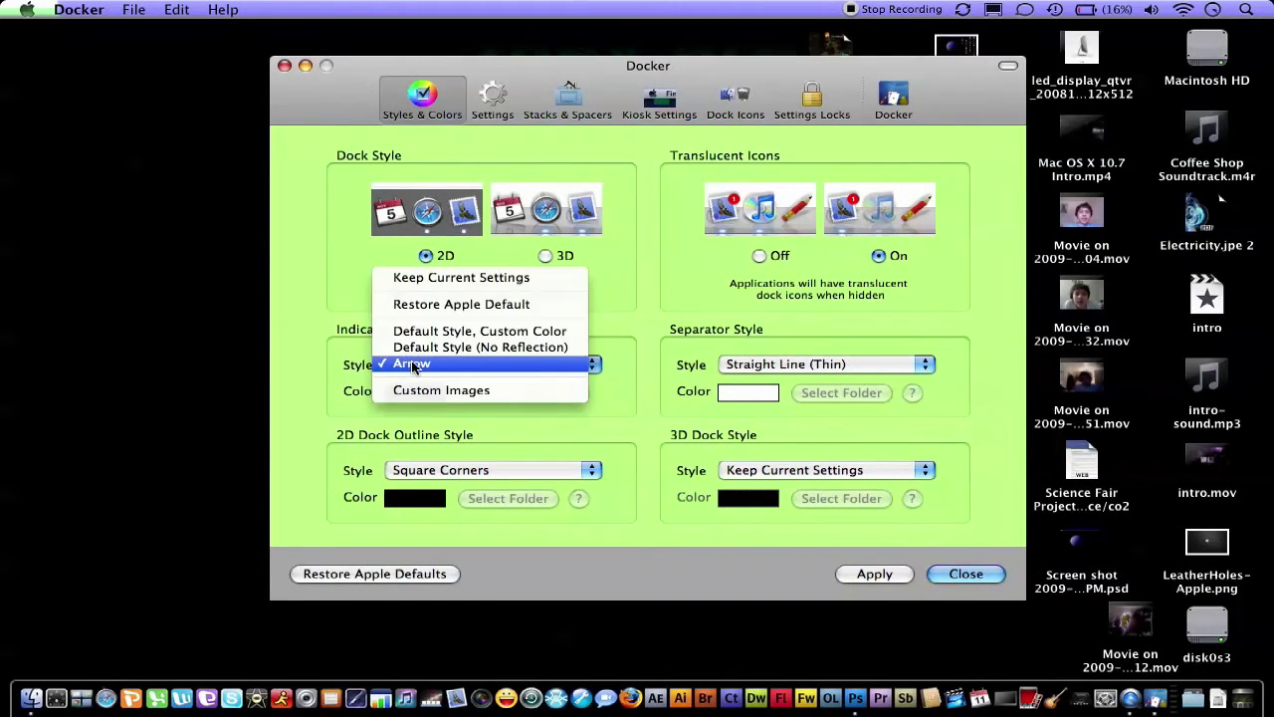
click(410, 425)
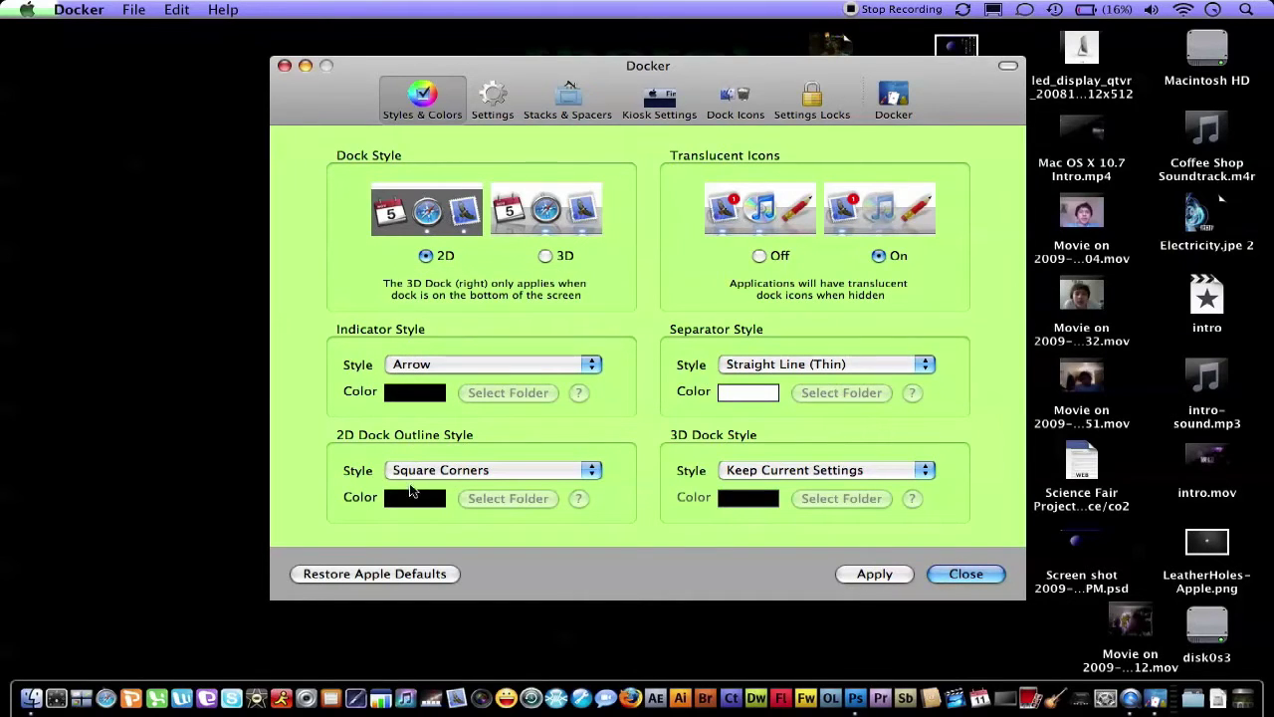
click(419, 474)
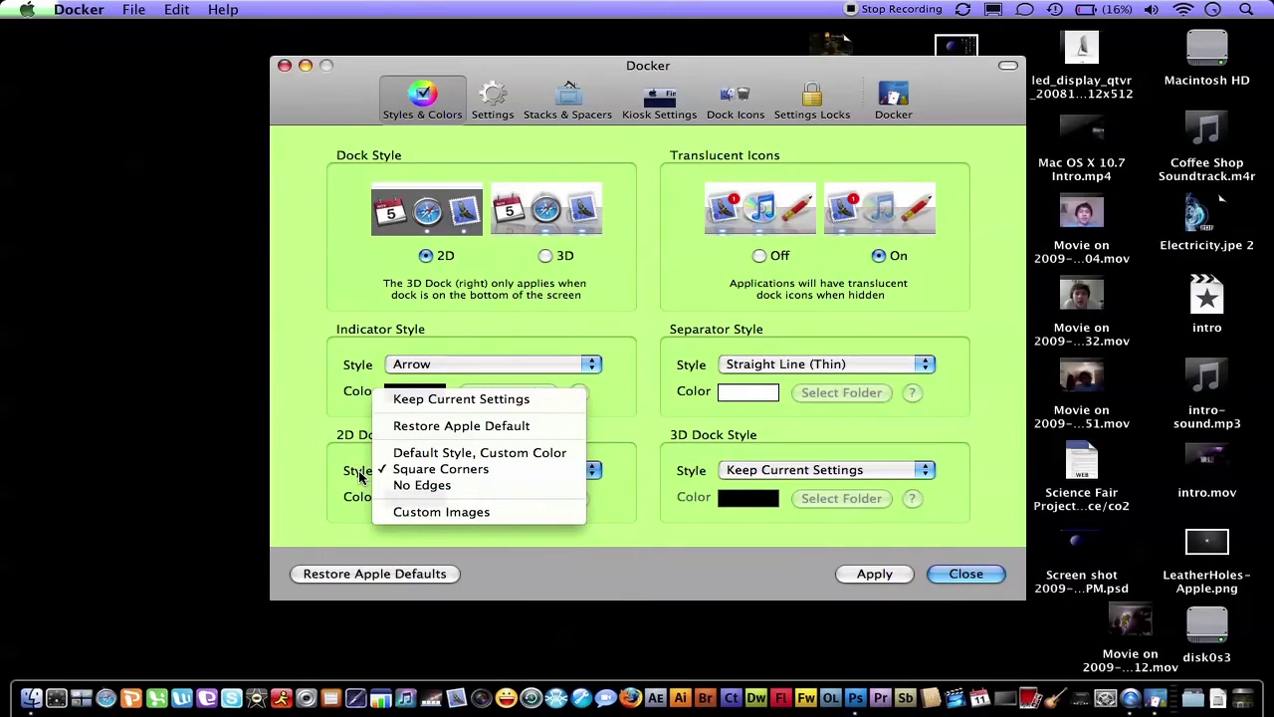
click(439, 474)
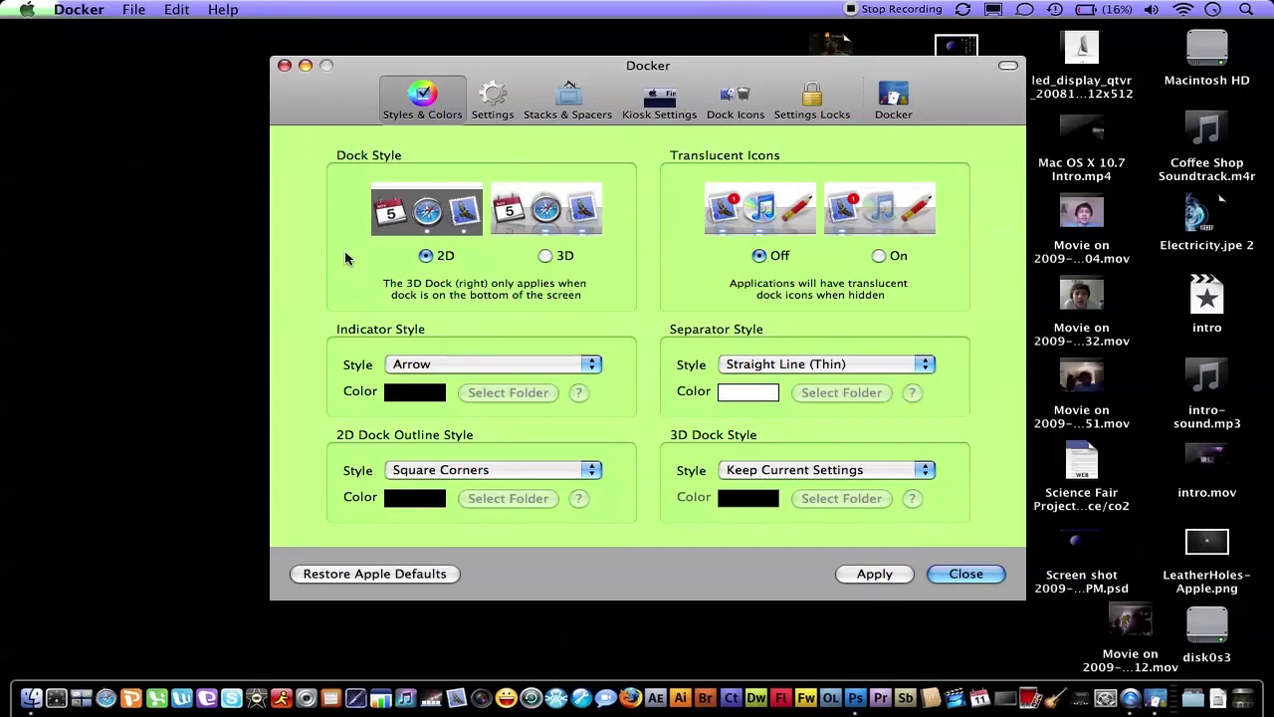
Review the dock's separator style options and the separator and indicator colours, keeping the Straight Line (Thin) style and current colours
click(761, 364)
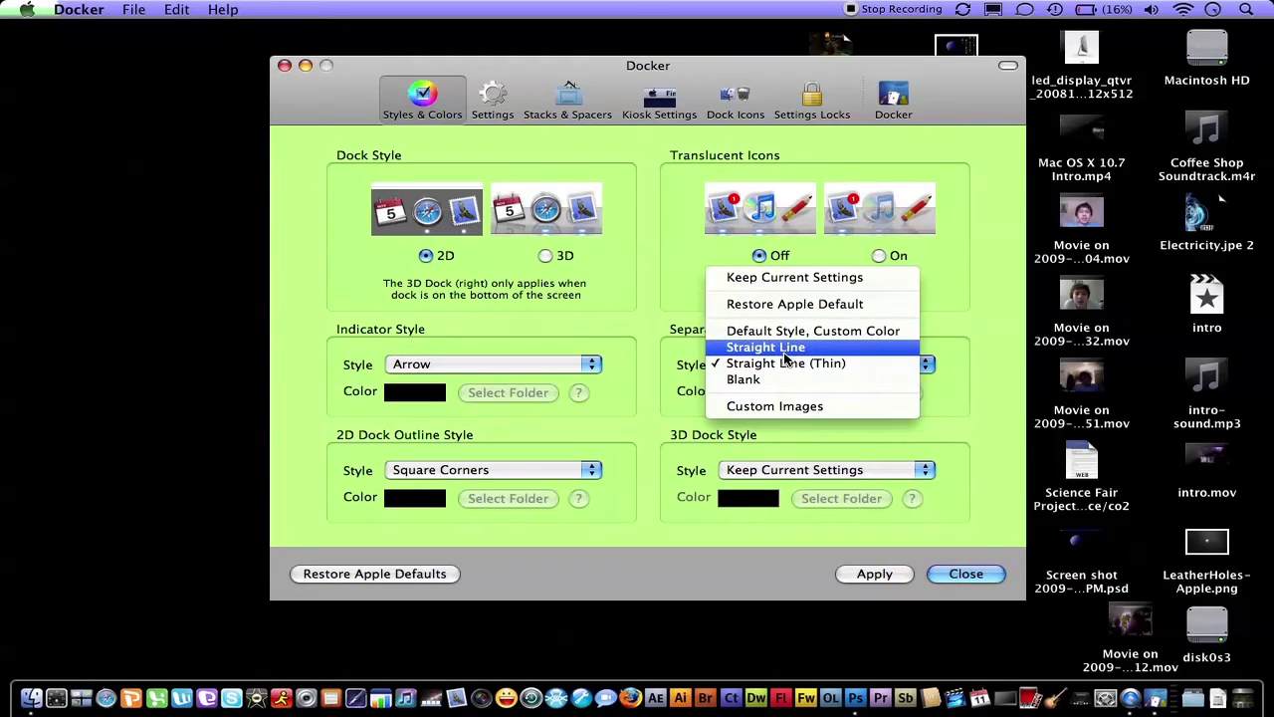
click(936, 409)
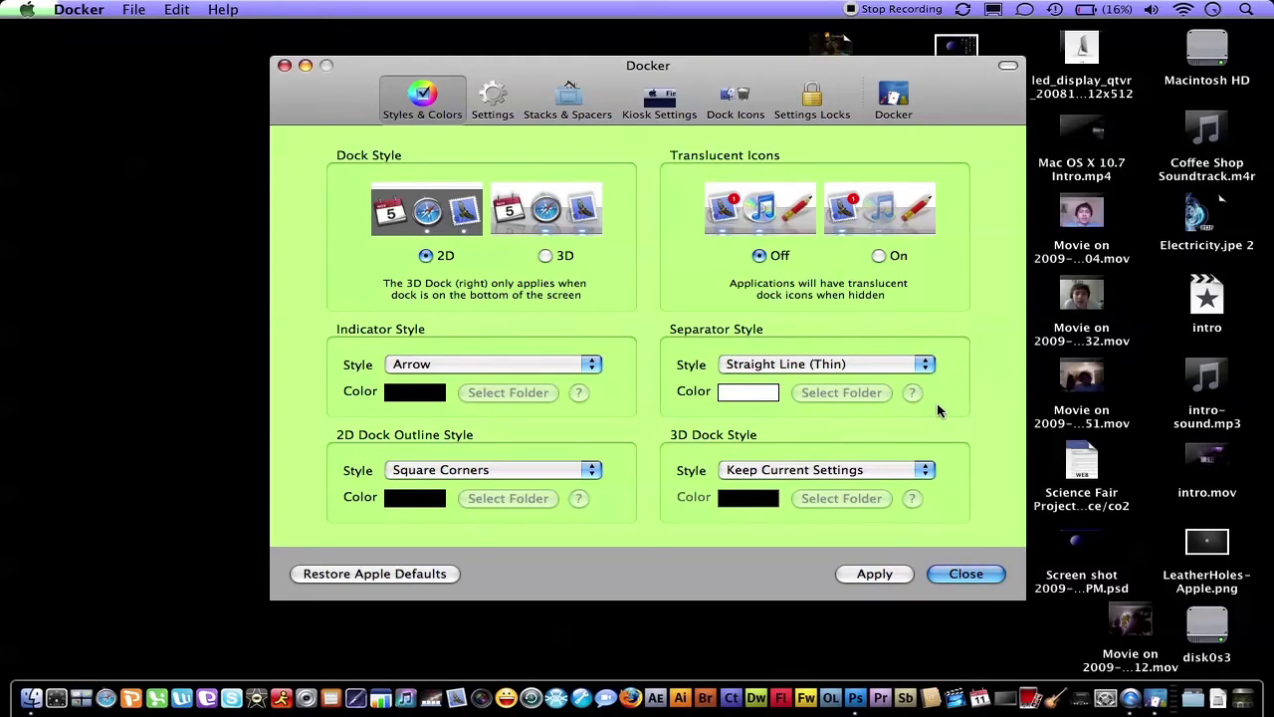
click(741, 394)
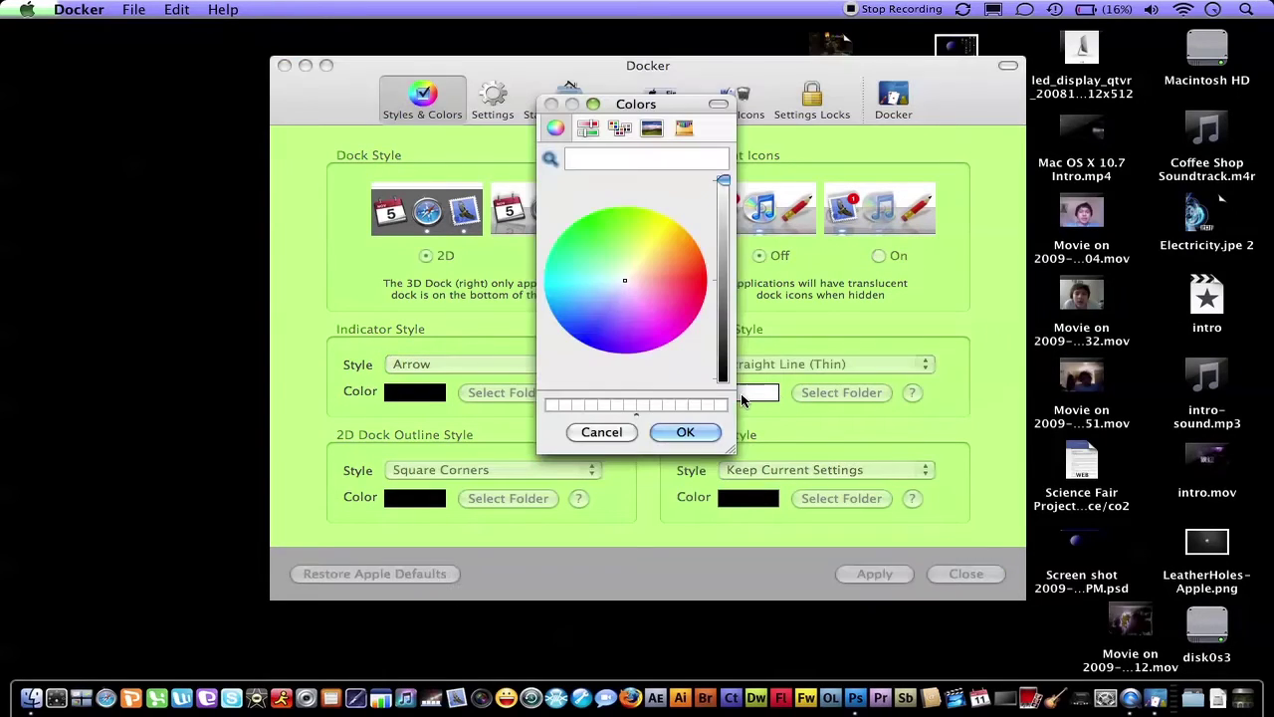
click(669, 434)
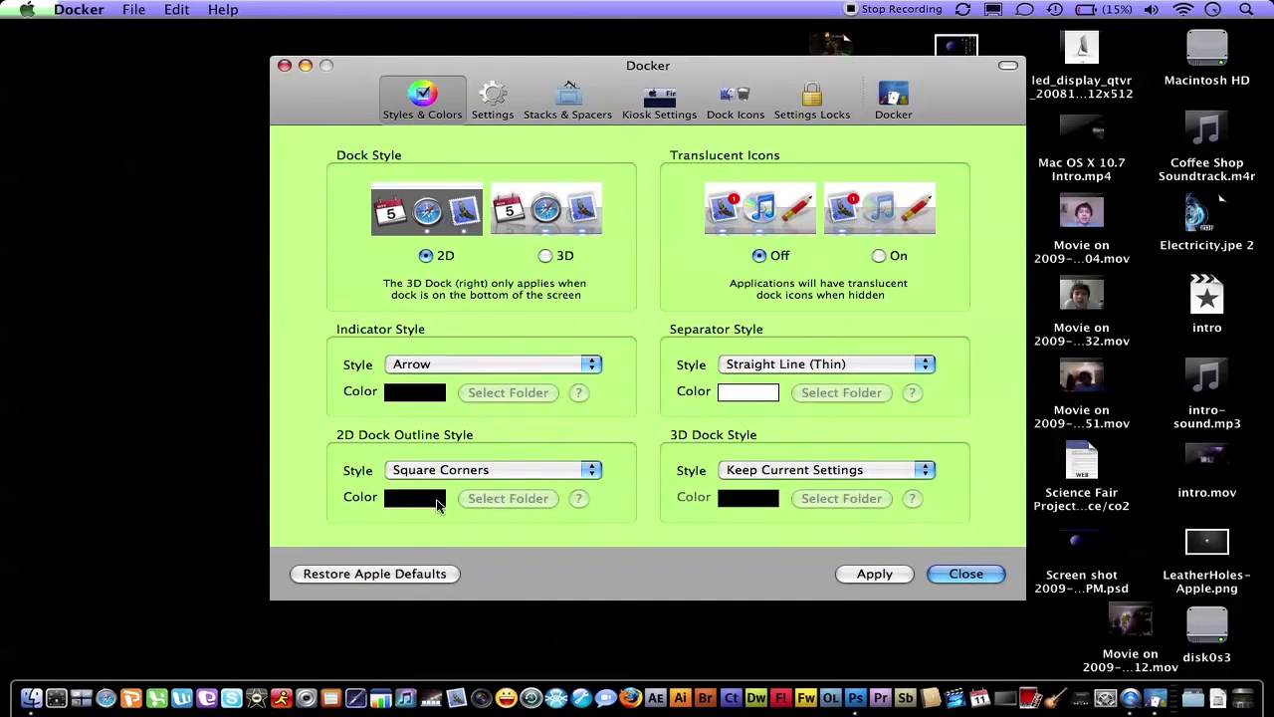
click(419, 398)
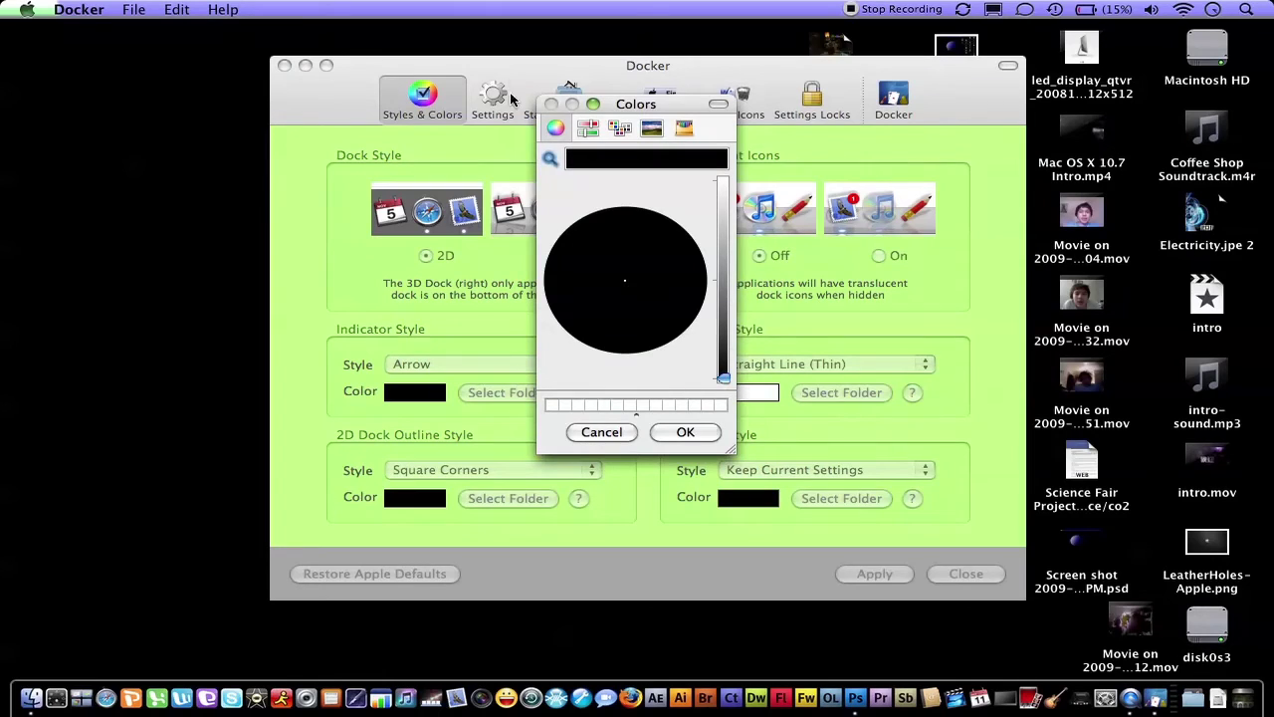
click(628, 431)
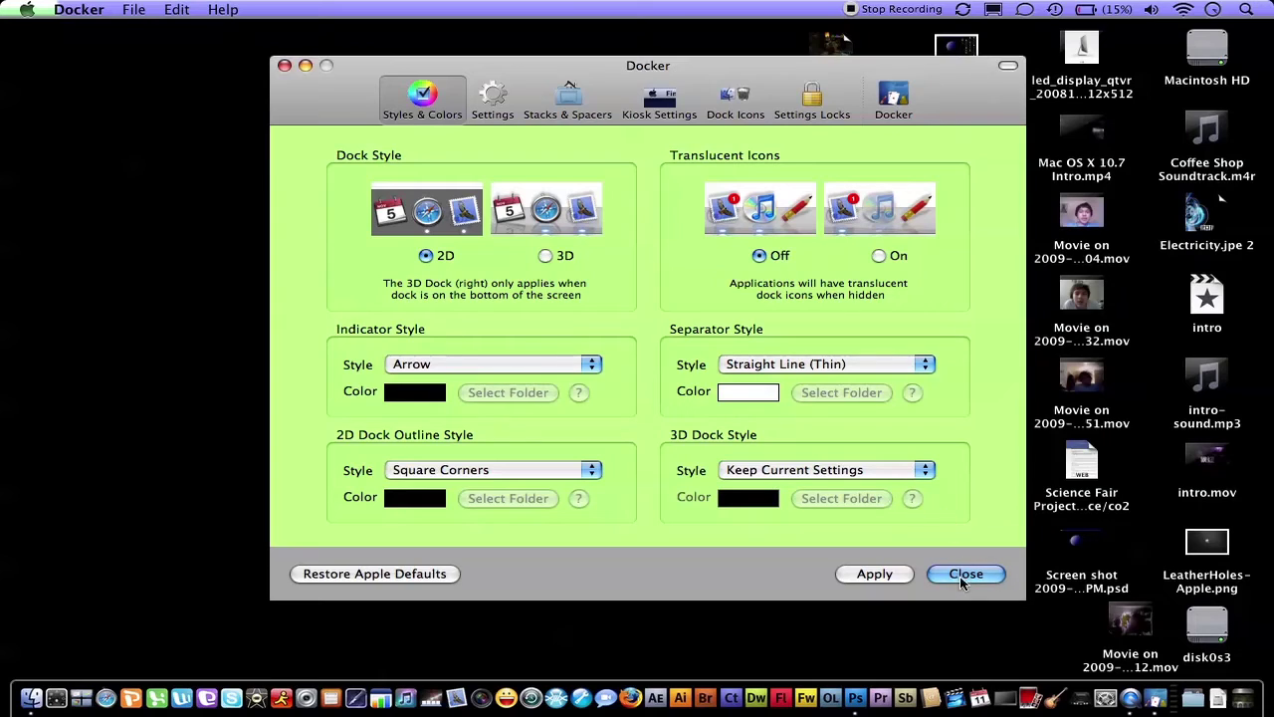
Apply the dock style settings, authorize the change with the account password, and close the Docker window
click(869, 575)
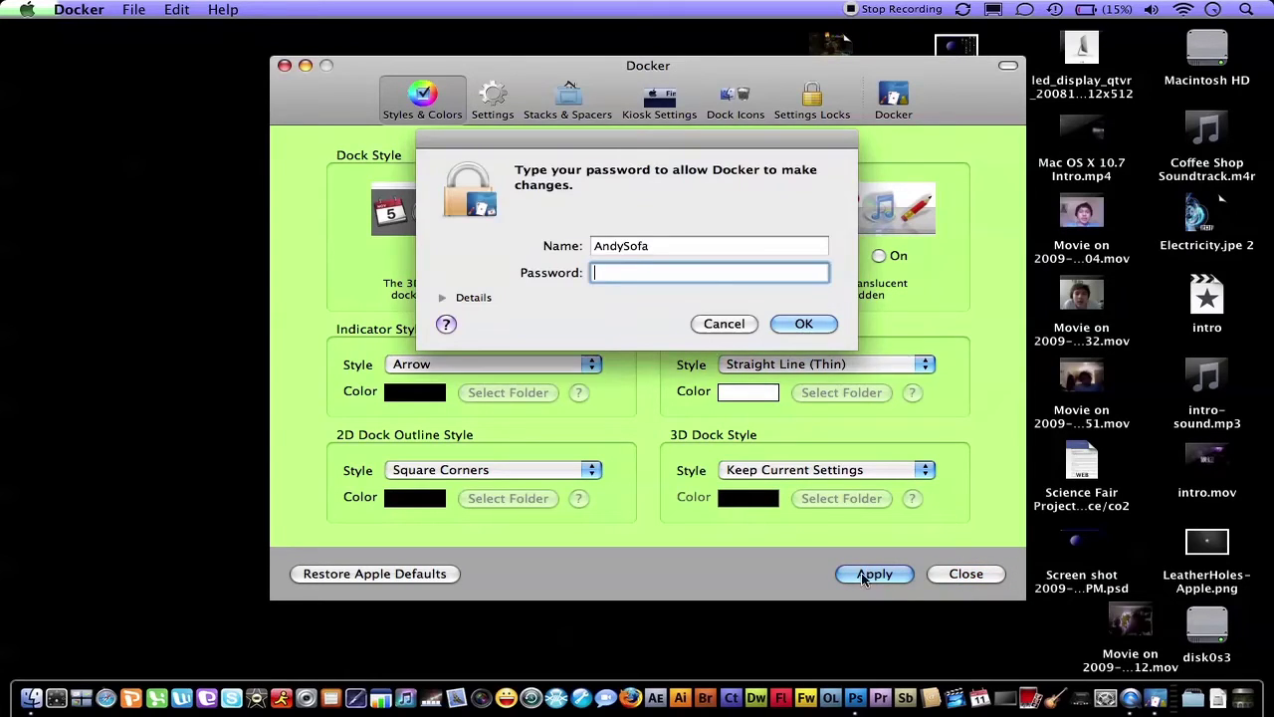
text(a••••••)
key(Return)
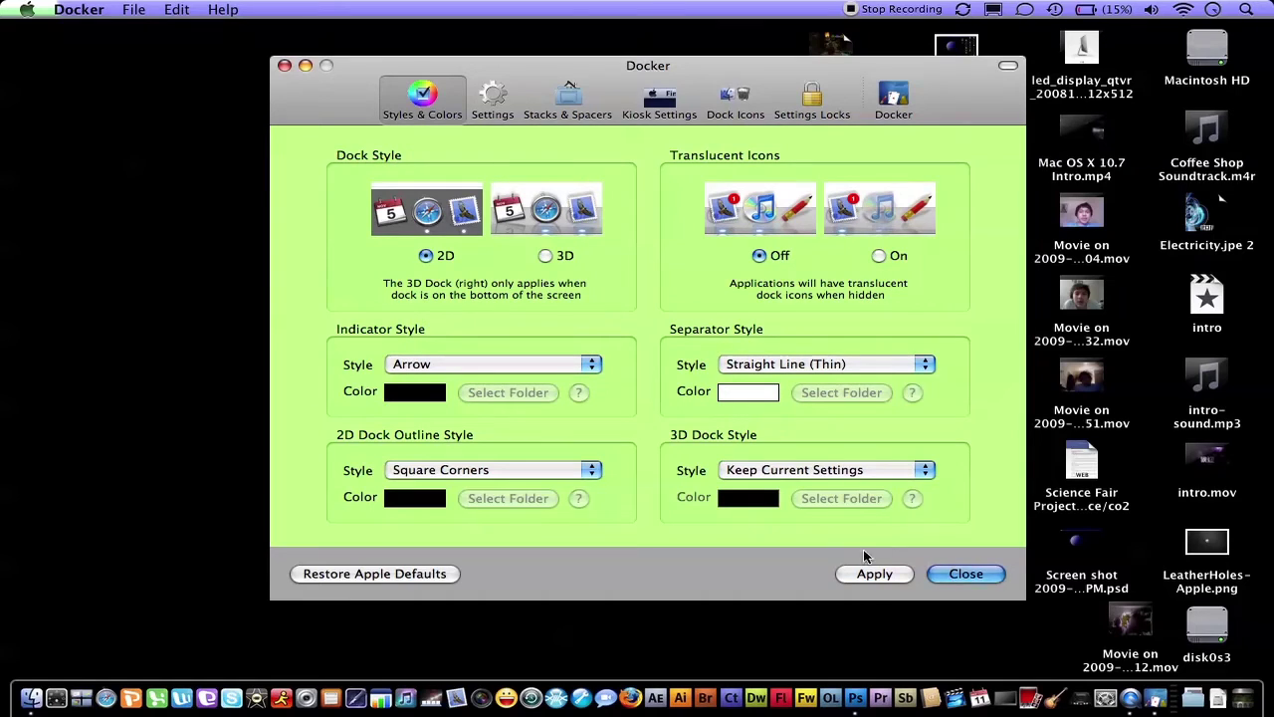
click(865, 574)
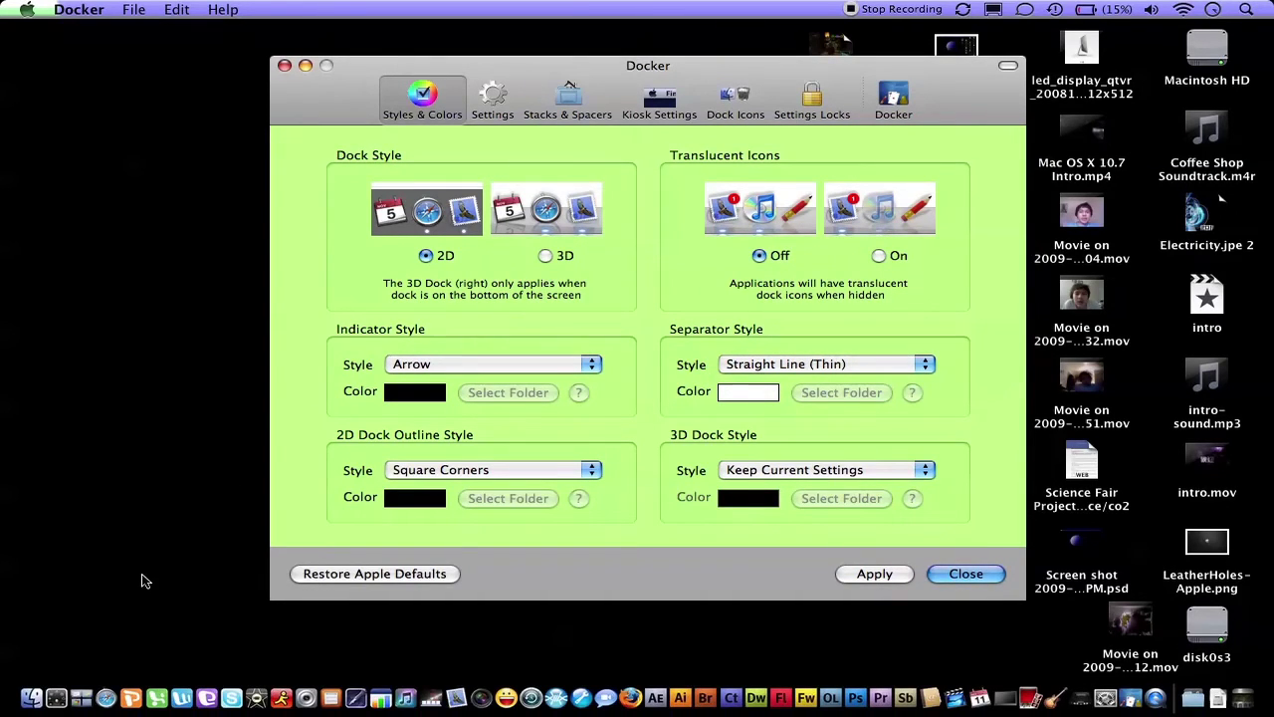
click(285, 65)
Open the Desktop & Screen Saver settings in System Preferences
click(62, 9)
mouse_move(27, 9)
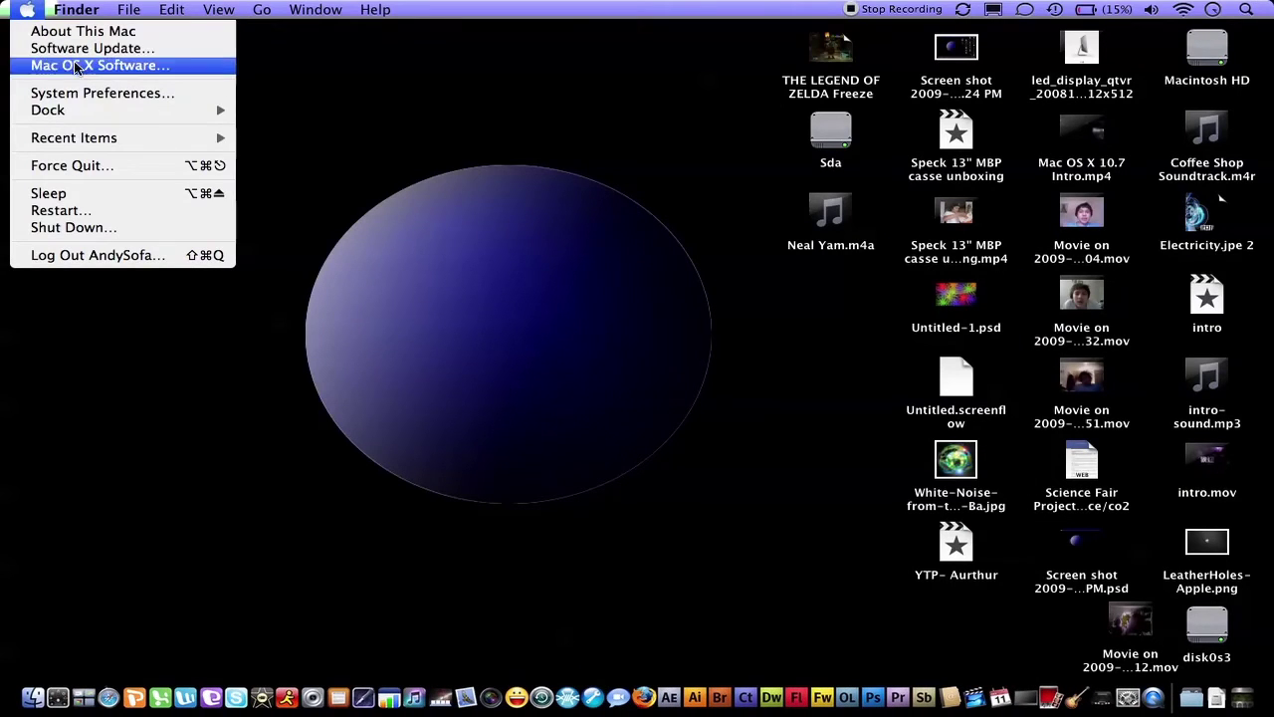
click(81, 88)
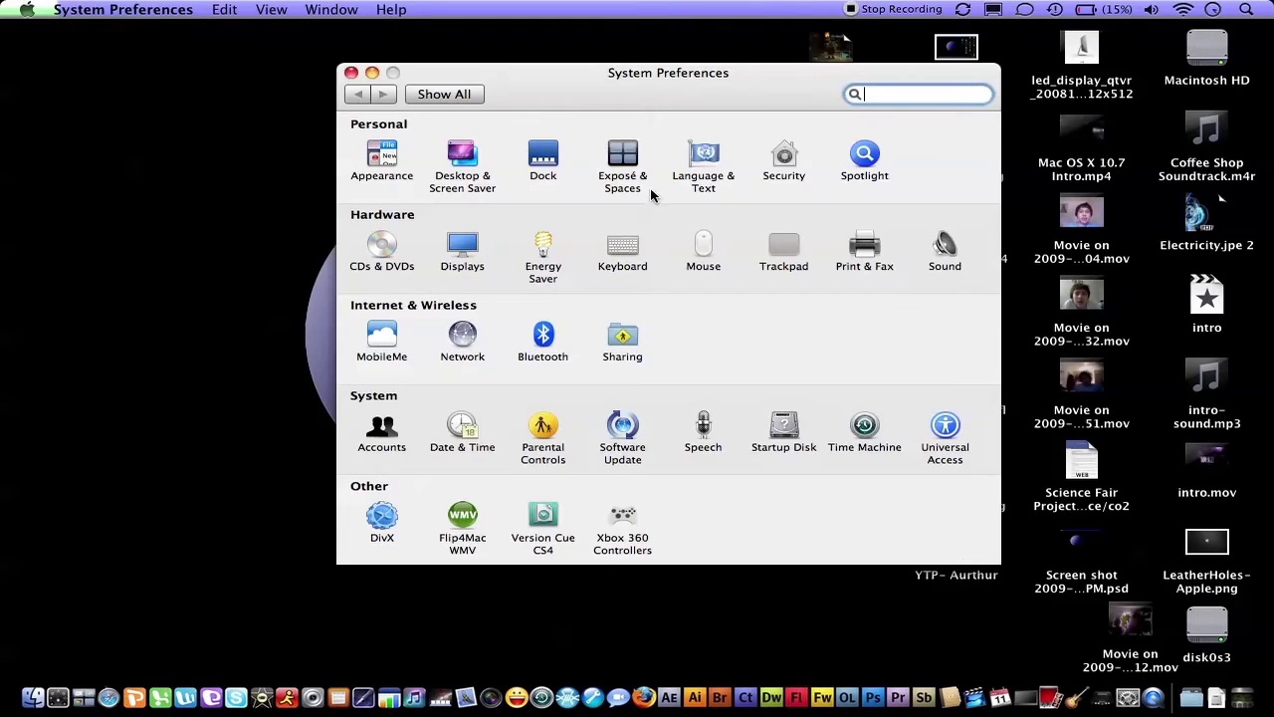
click(464, 158)
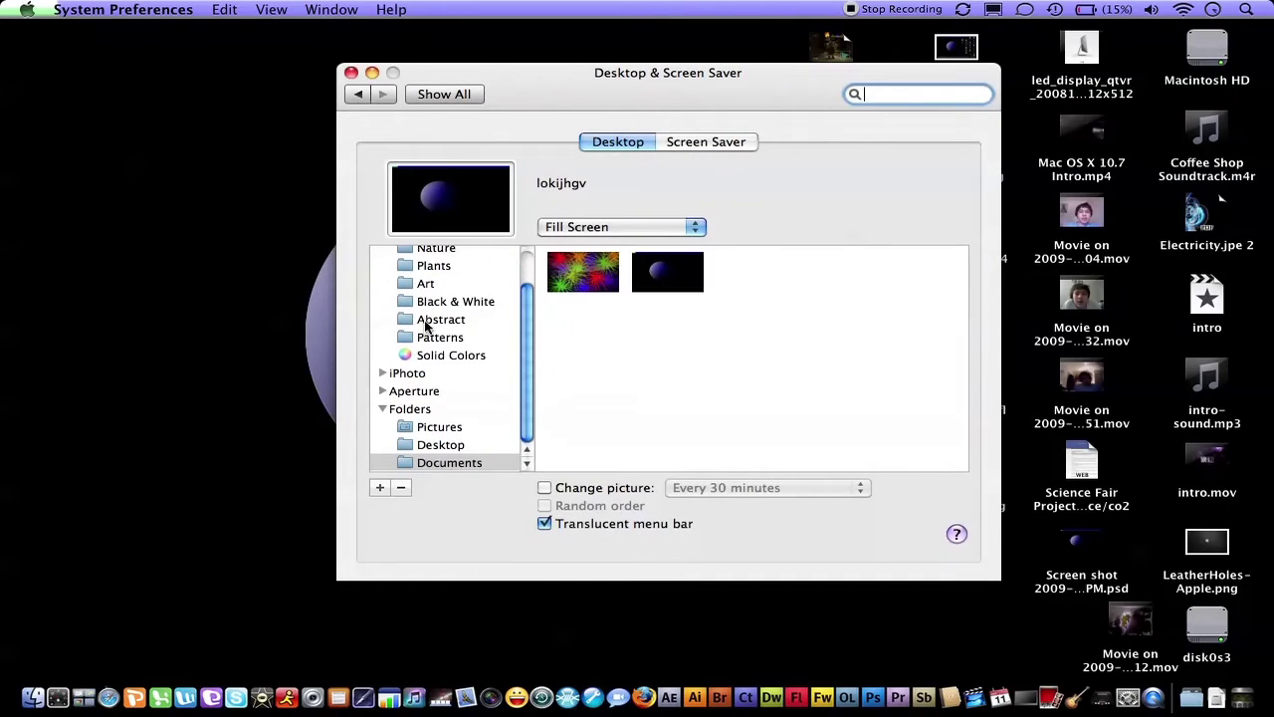
Browse Apple's picture folders, set Aqua Blue from Desktop Pictures as the desktop background, and close System Preferences
scroll(431, 291, up, 3)
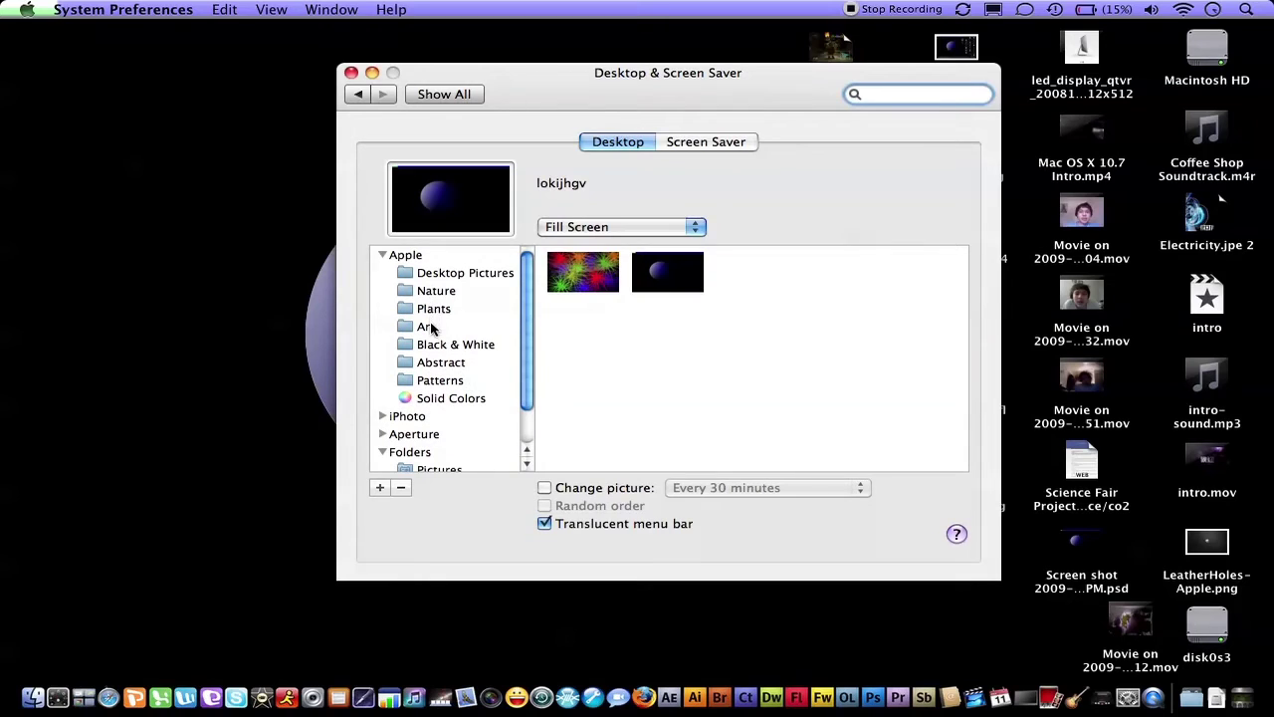
click(431, 364)
click(449, 345)
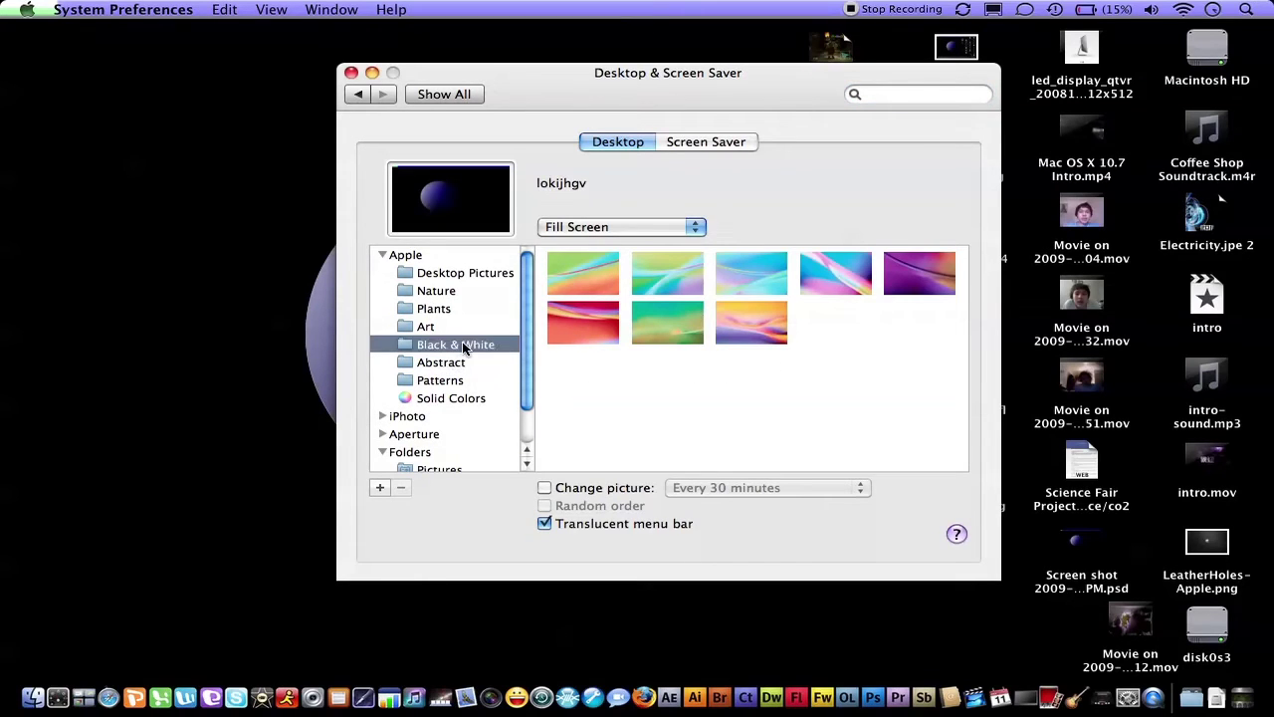
click(430, 325)
click(431, 311)
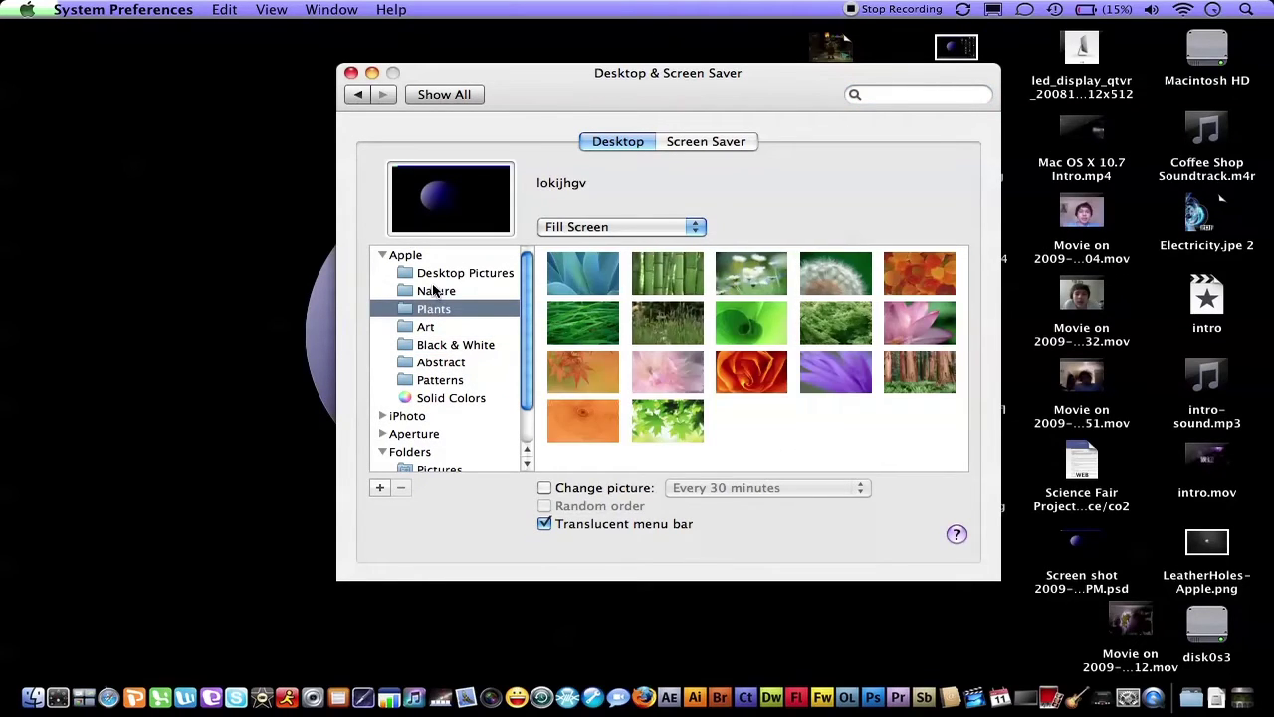
click(434, 290)
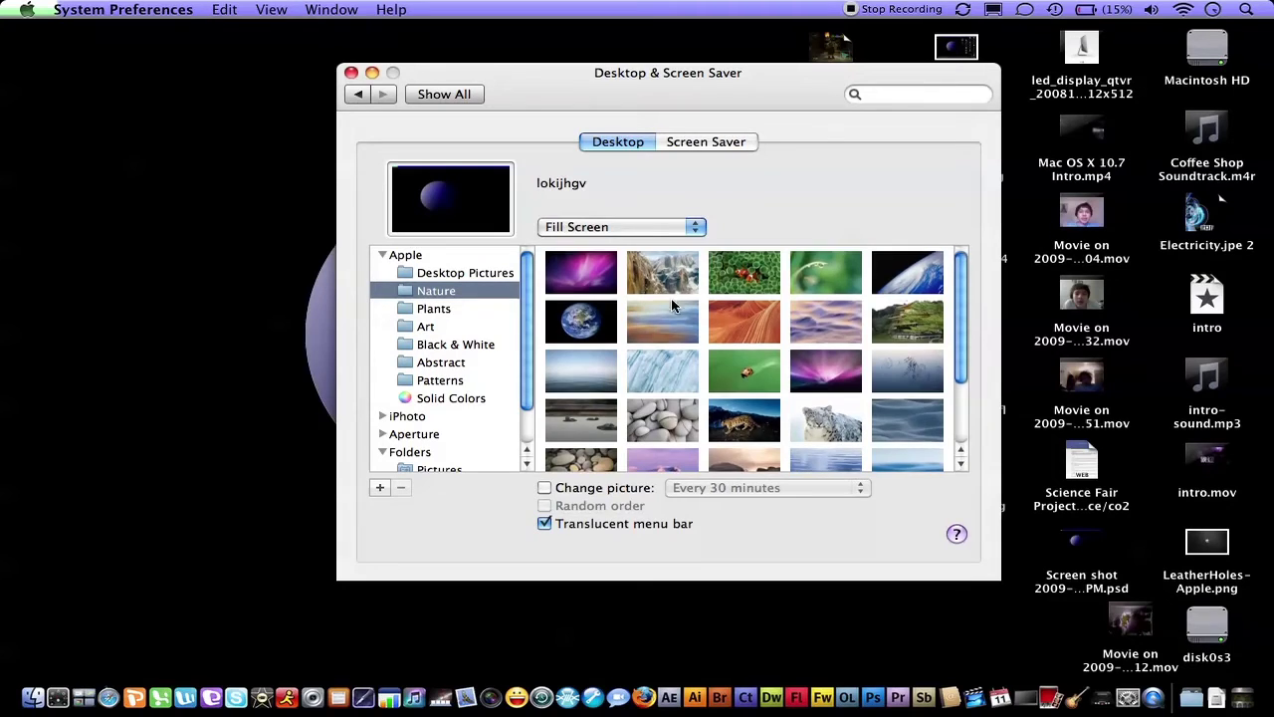
scroll(671, 299, down, 3)
click(441, 273)
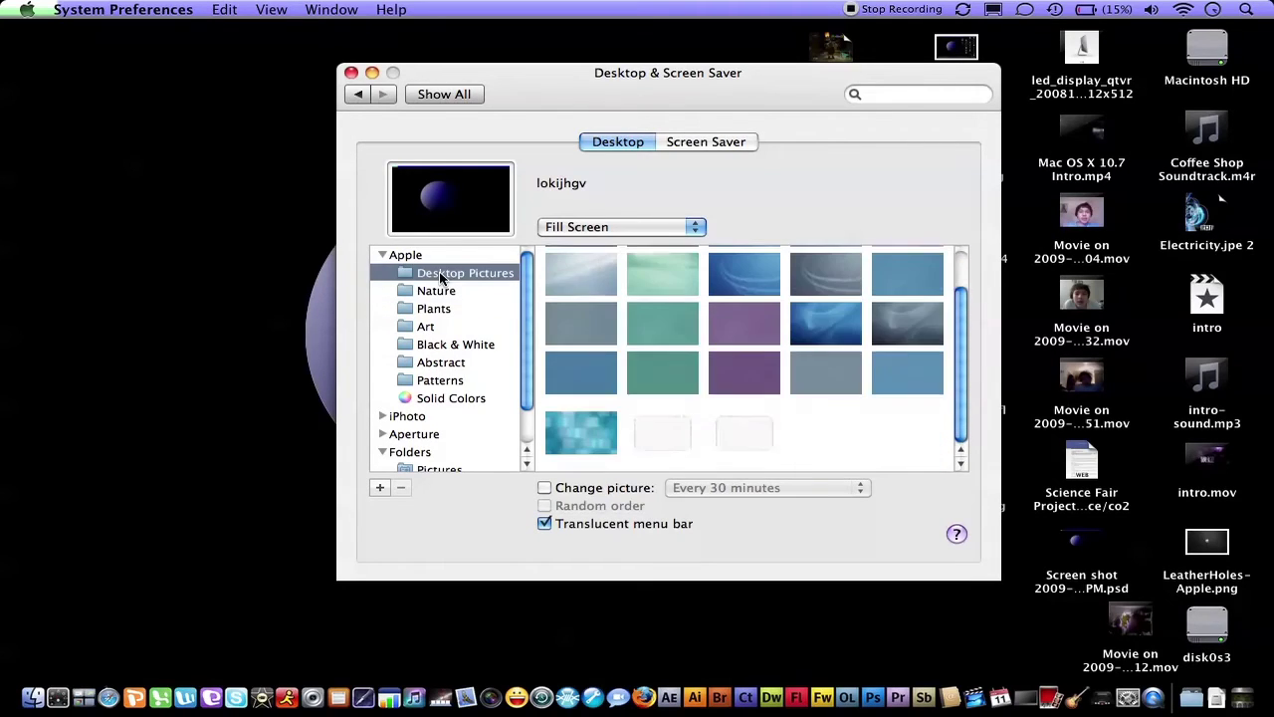
scroll(695, 273, up, 3)
click(593, 280)
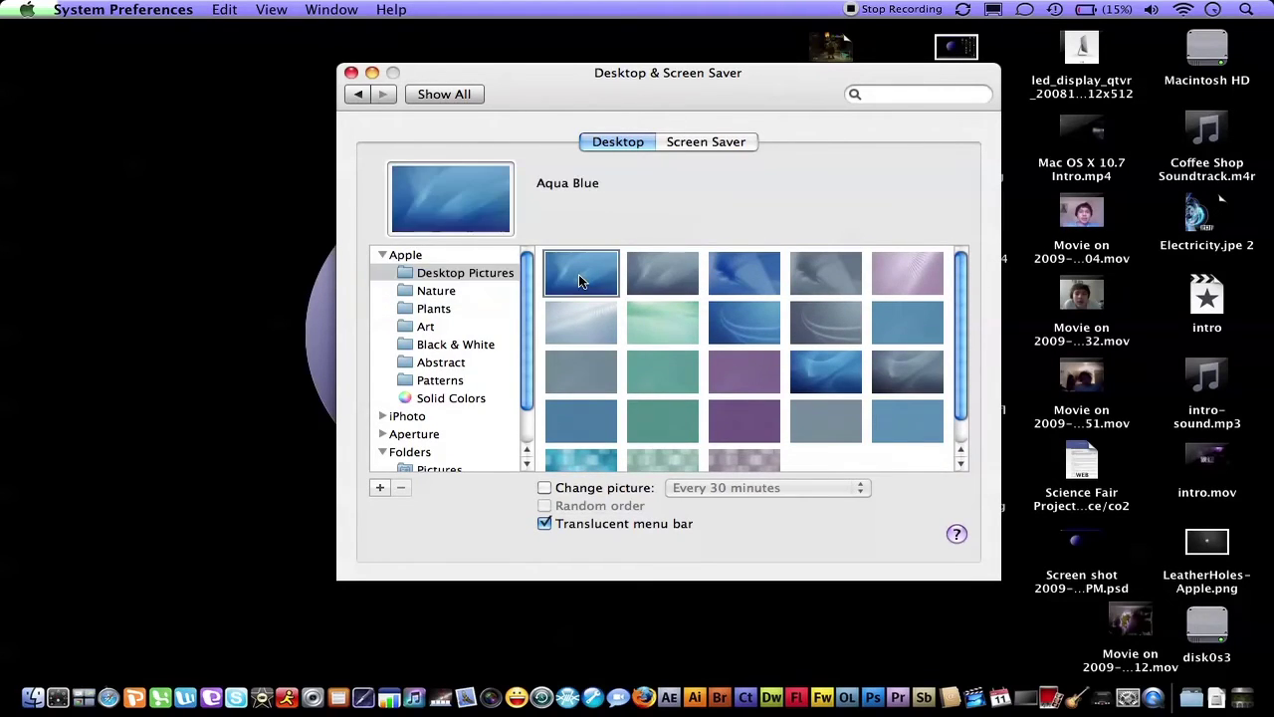
click(351, 73)
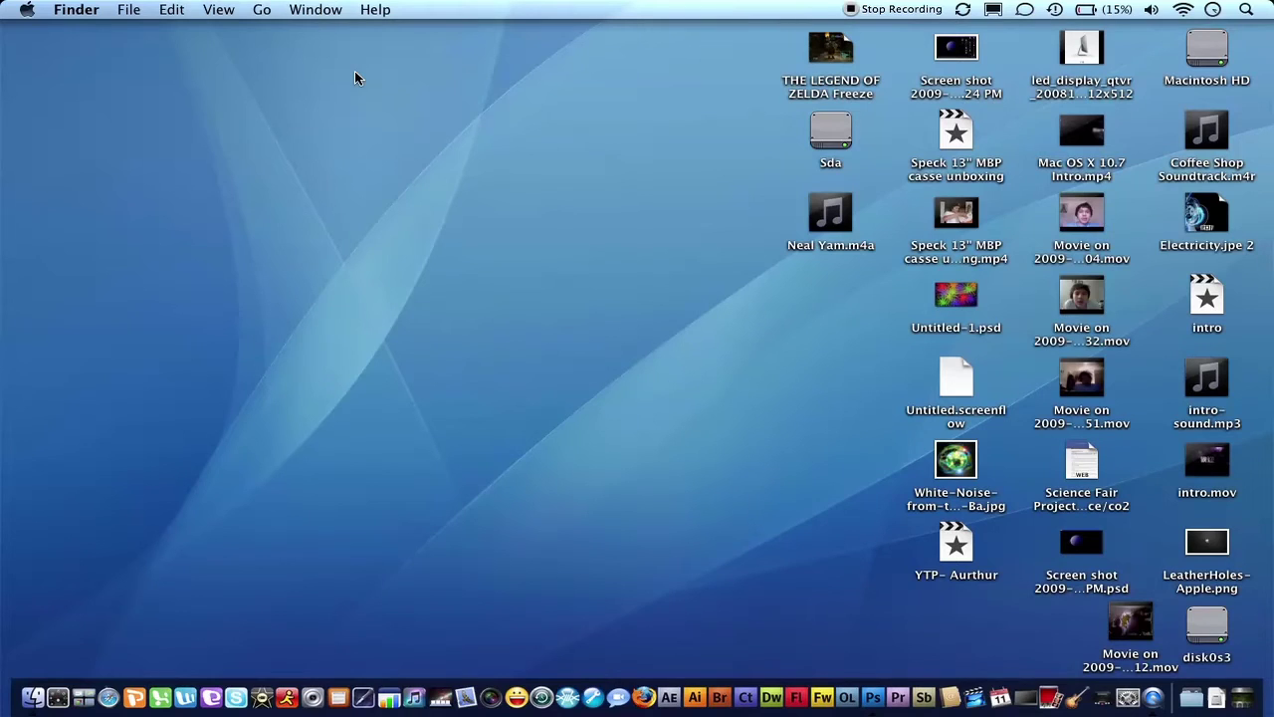
Switch to Photoshop and open the desktop image "Screen shot 2009-10-11 at 3.23.23 PM"
click(872, 697)
click(91, 9)
mouse_move(159, 9)
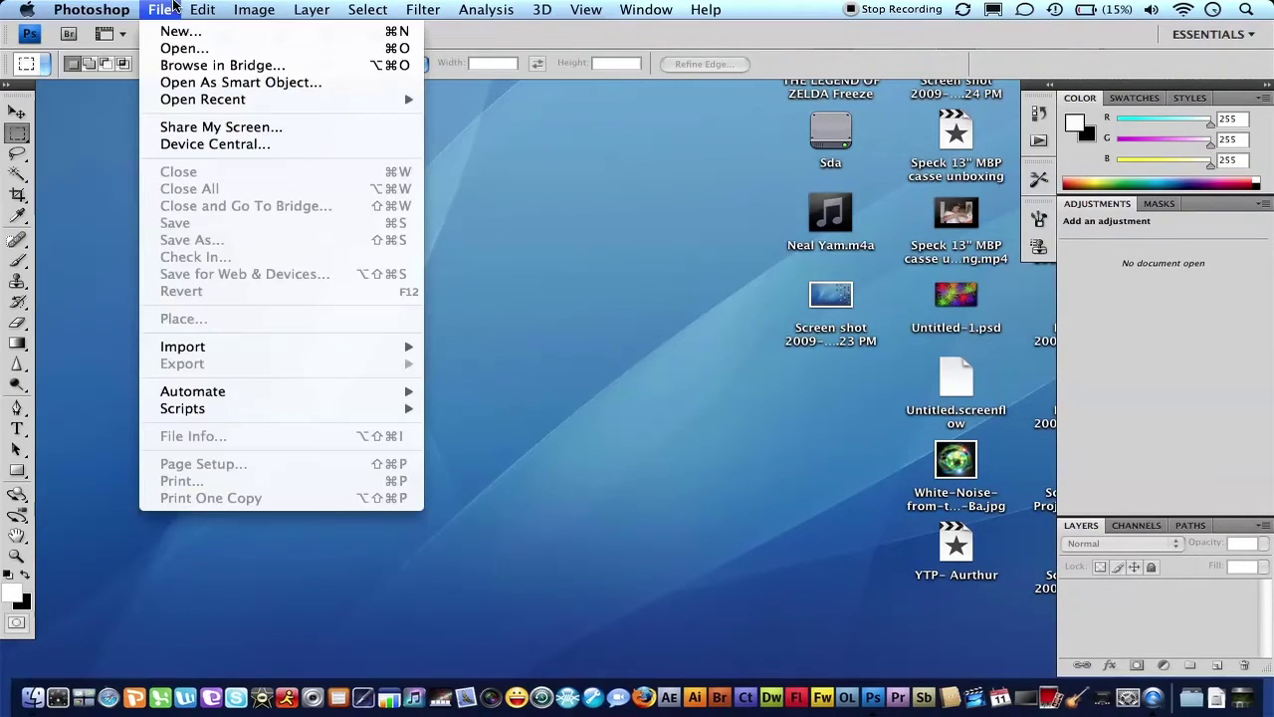
click(178, 55)
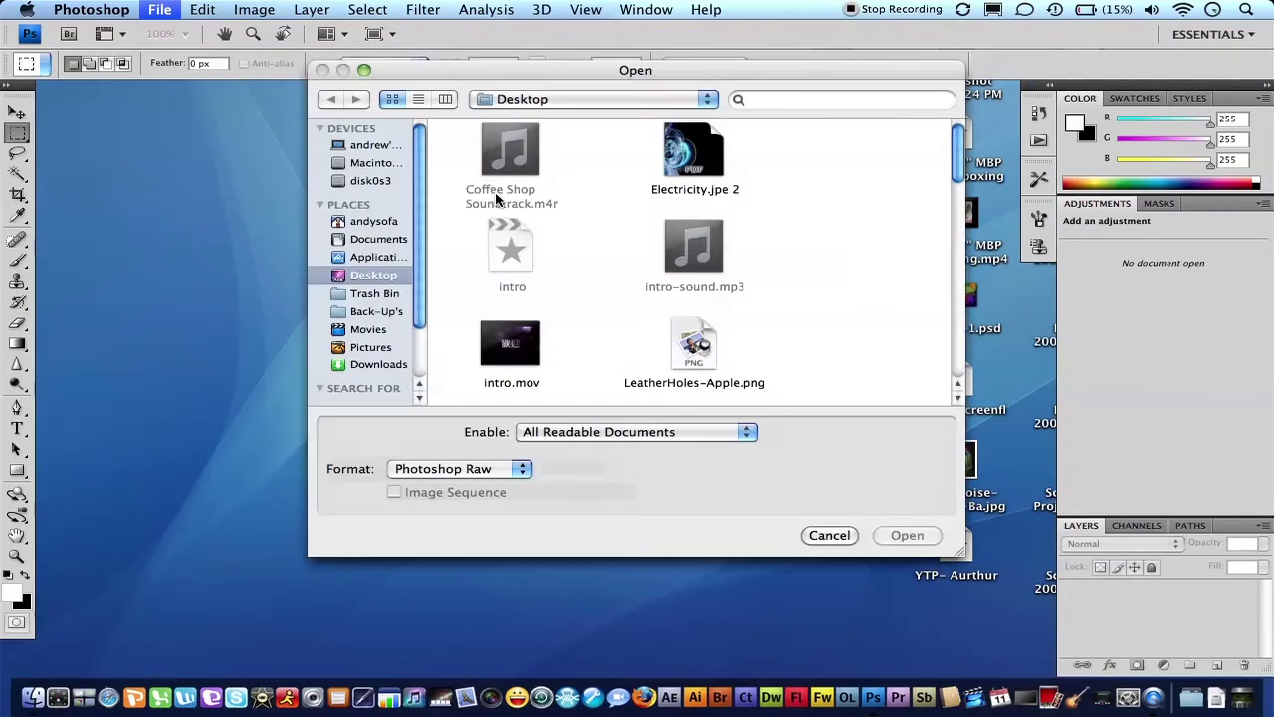
scroll(618, 244, down, 15)
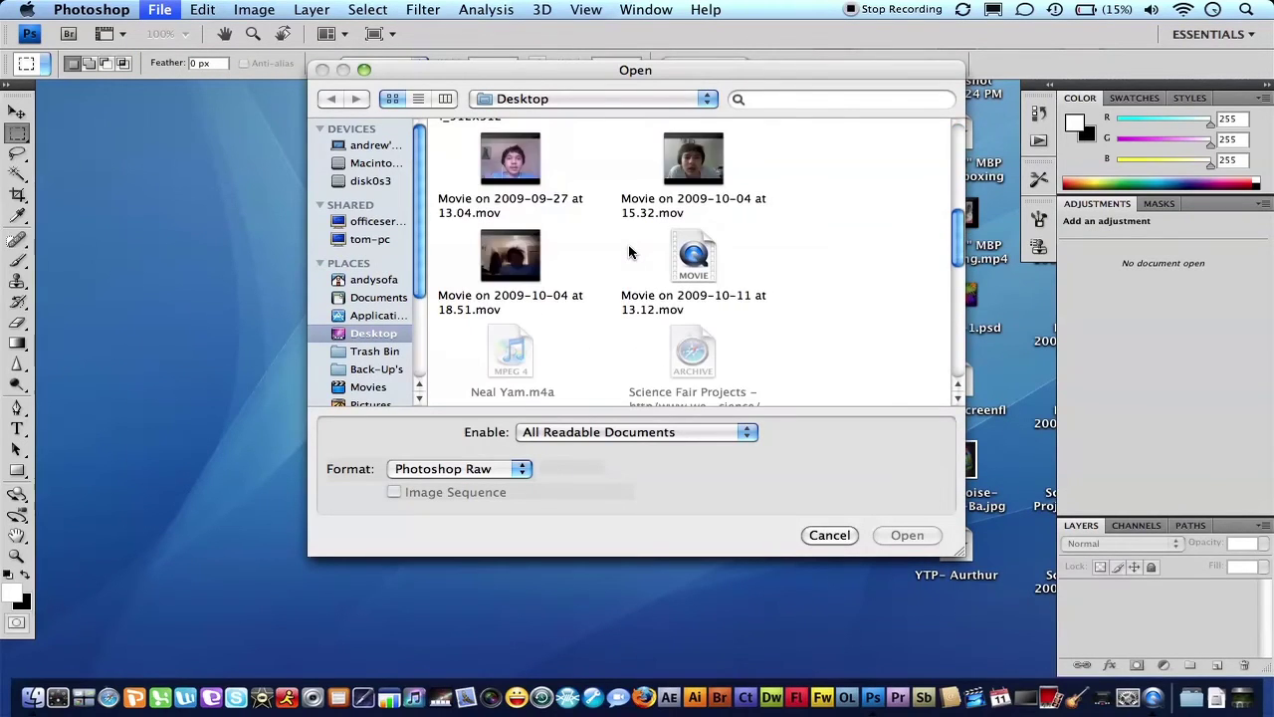
scroll(630, 252, down, 1)
click(518, 260)
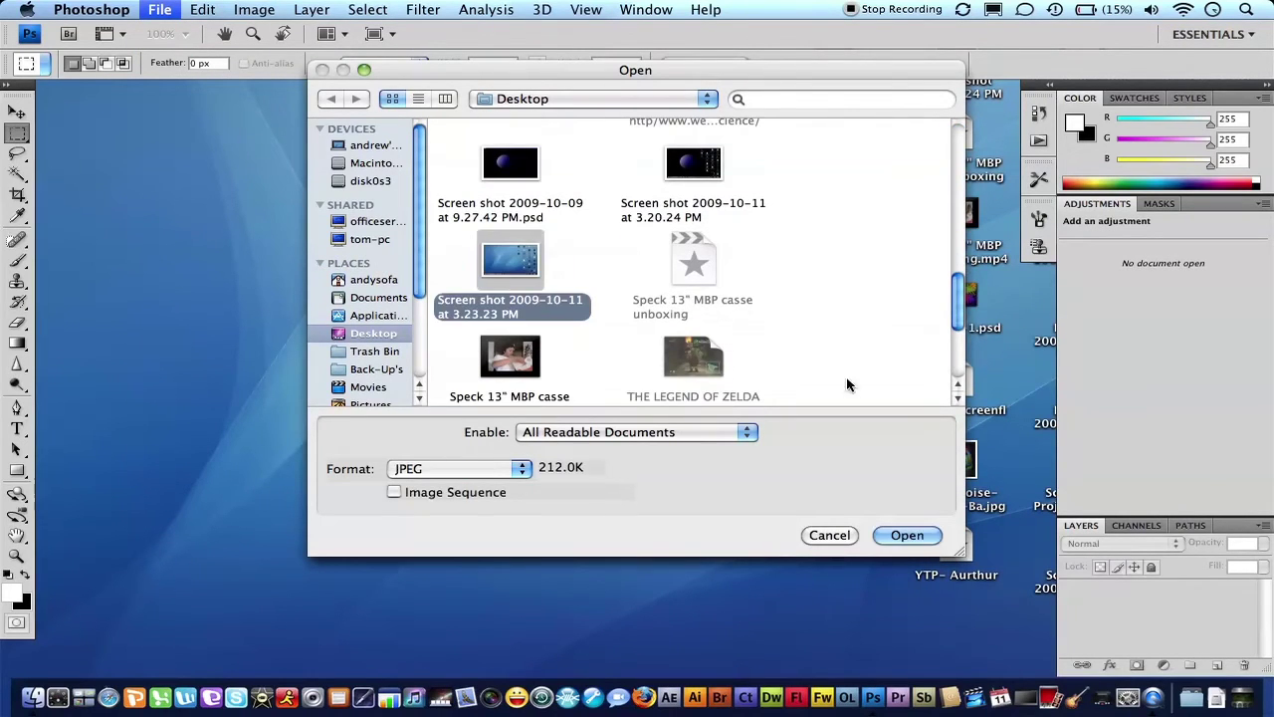
click(907, 536)
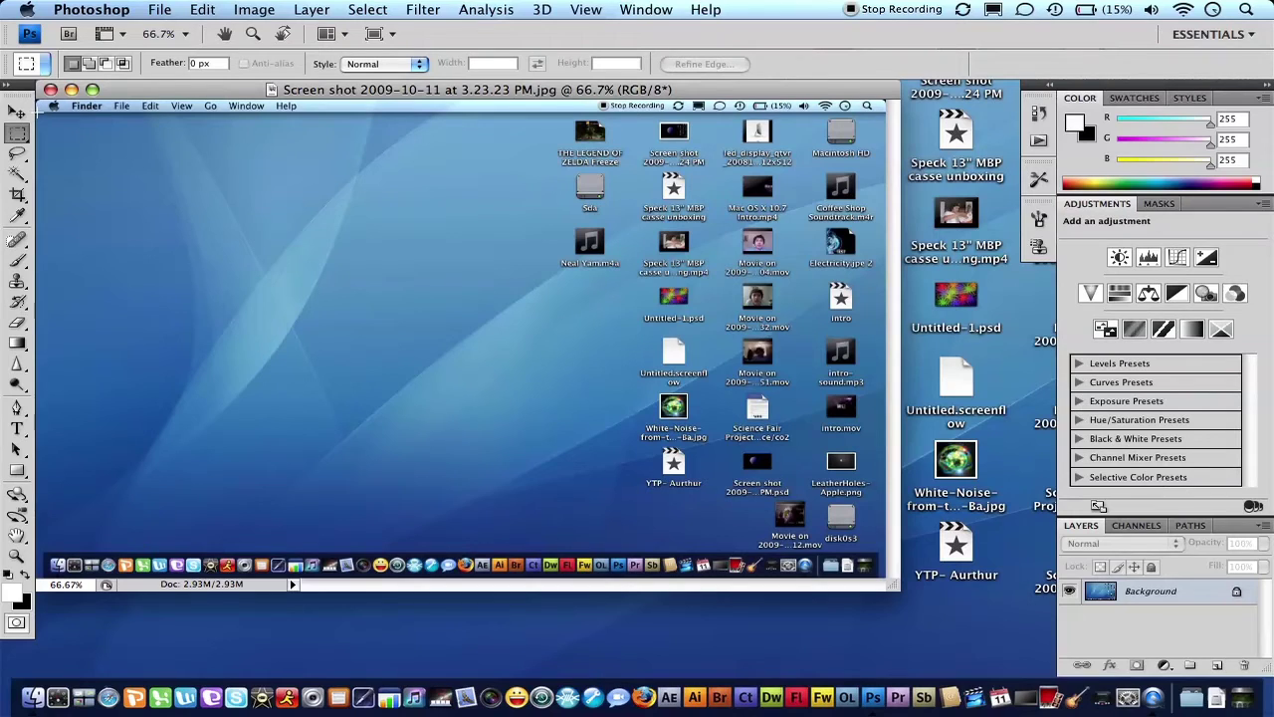
Select the screenshot area below the menu bar, fill it with black, and add a new layer above the background
drag(38, 112, 1092, 713)
key(alt+BackSpace)
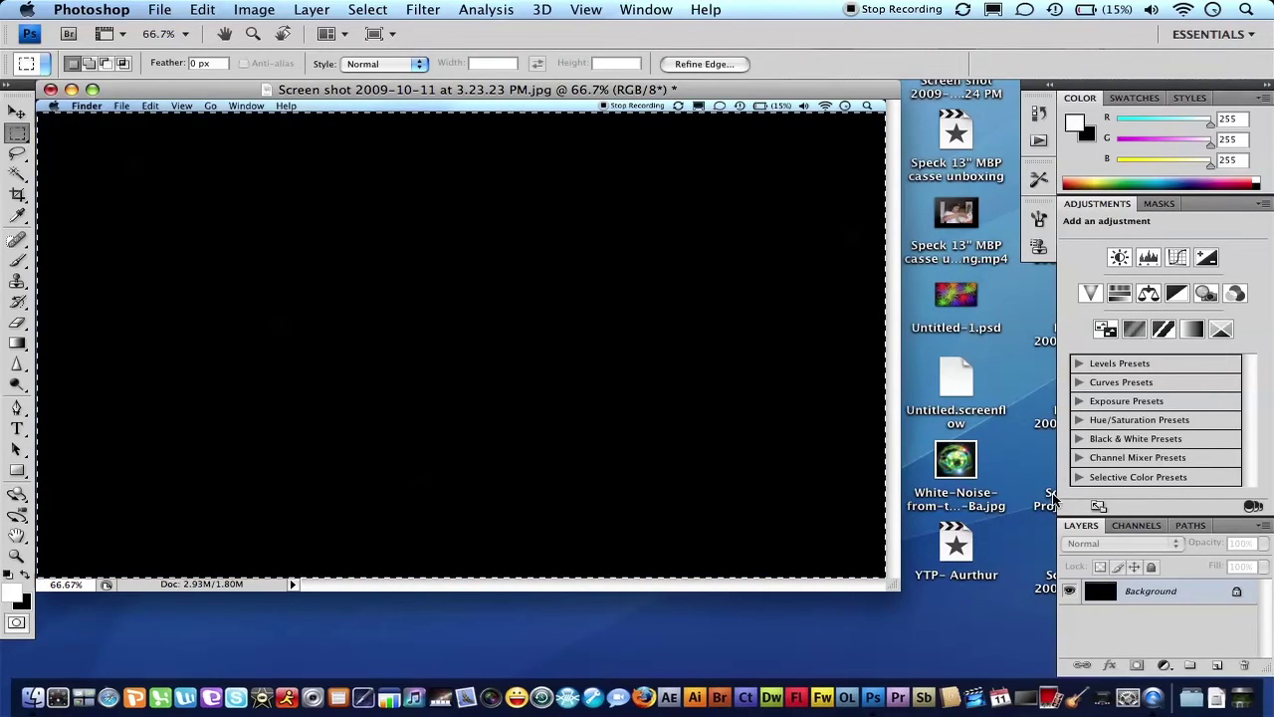
click(282, 9)
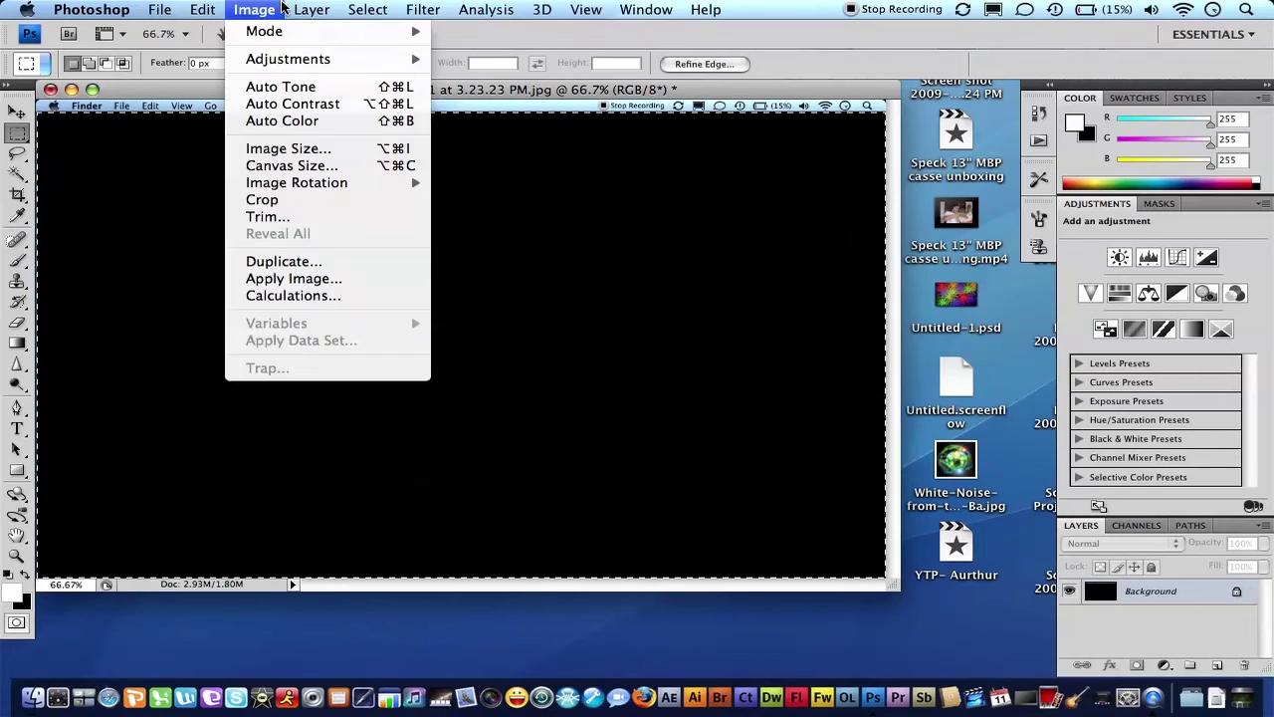
mouse_move(309, 7)
mouse_move(329, 31)
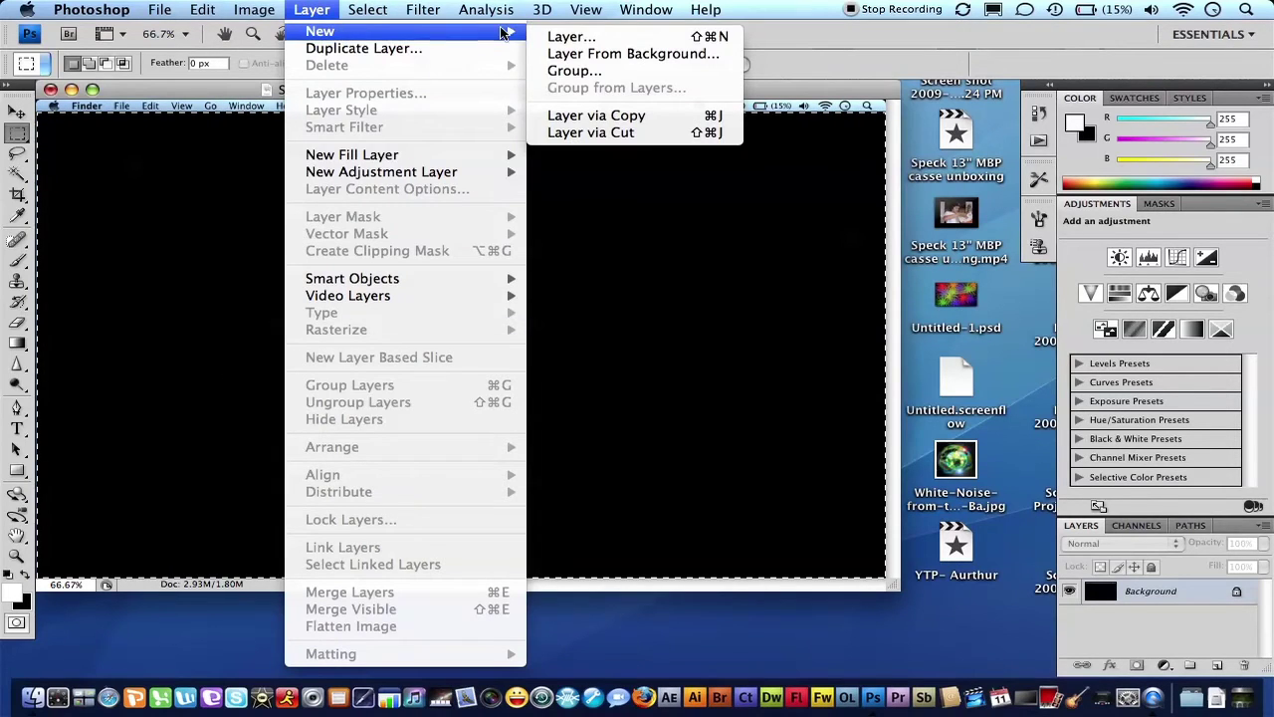
click(557, 36)
click(819, 233)
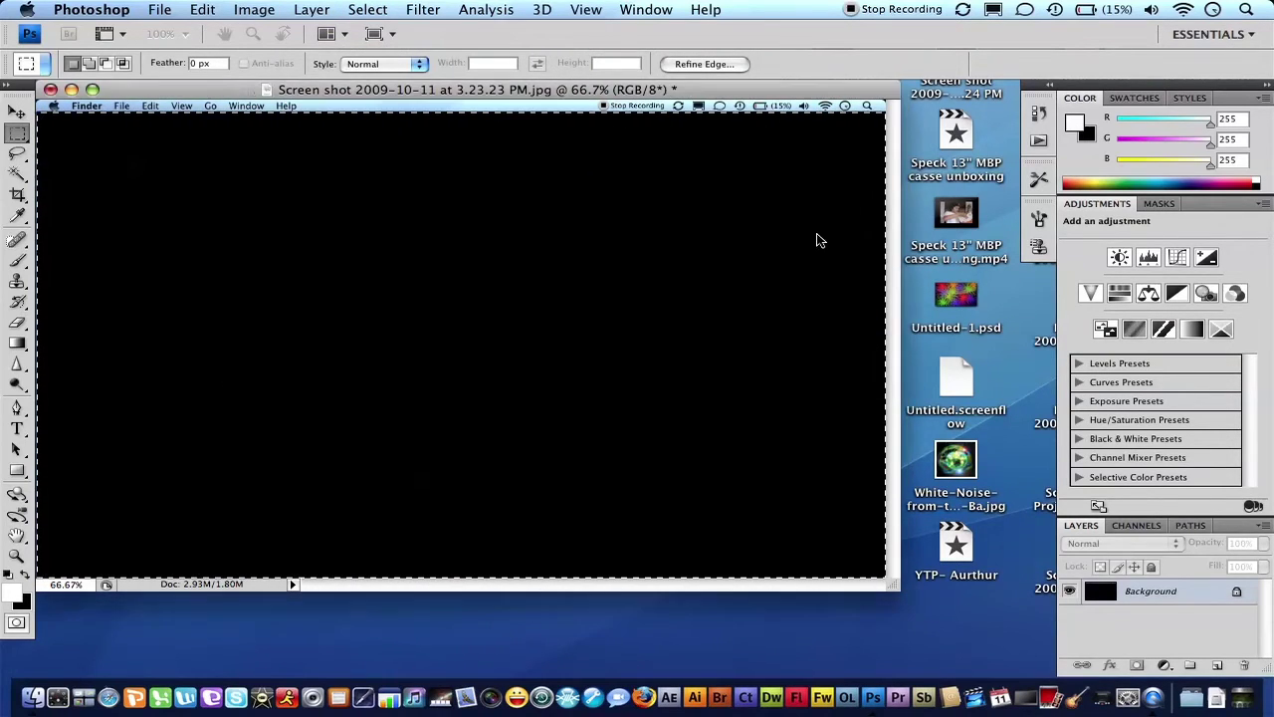
Convert the Background layer to Layer 0 and delete the selected area below the menu bar to transparency
click(1100, 618)
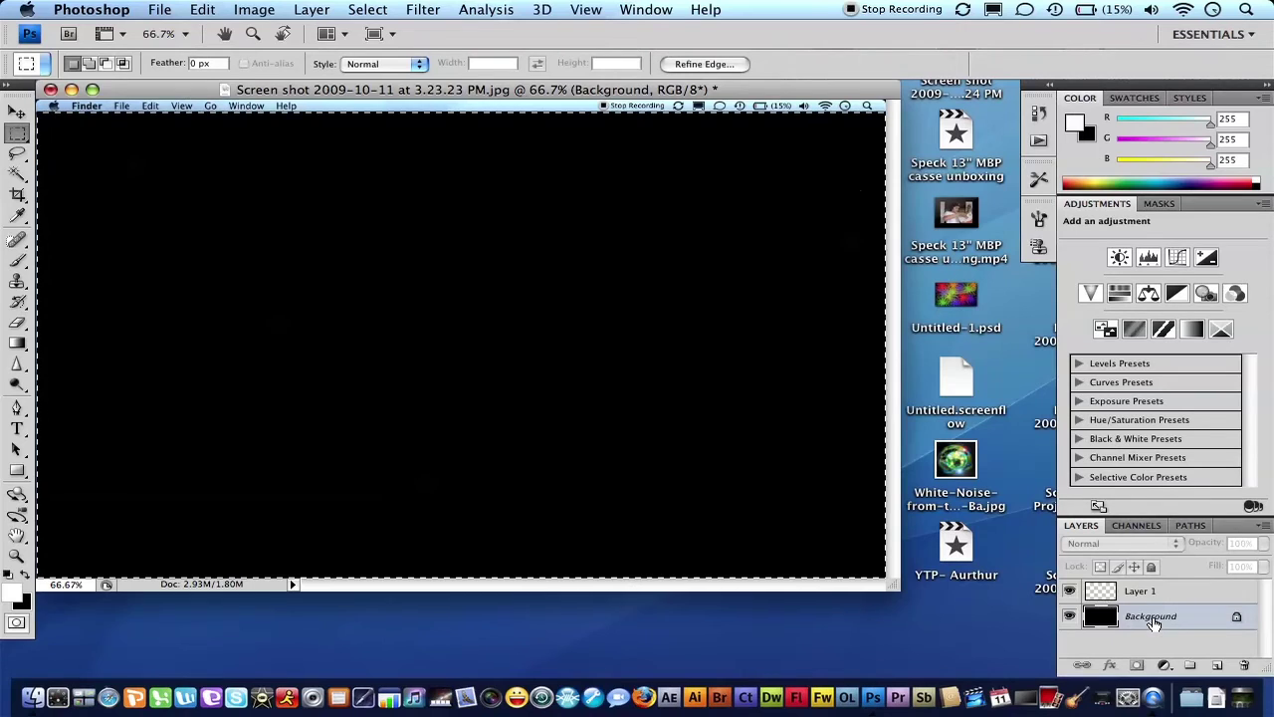
double_click(1153, 623)
click(797, 230)
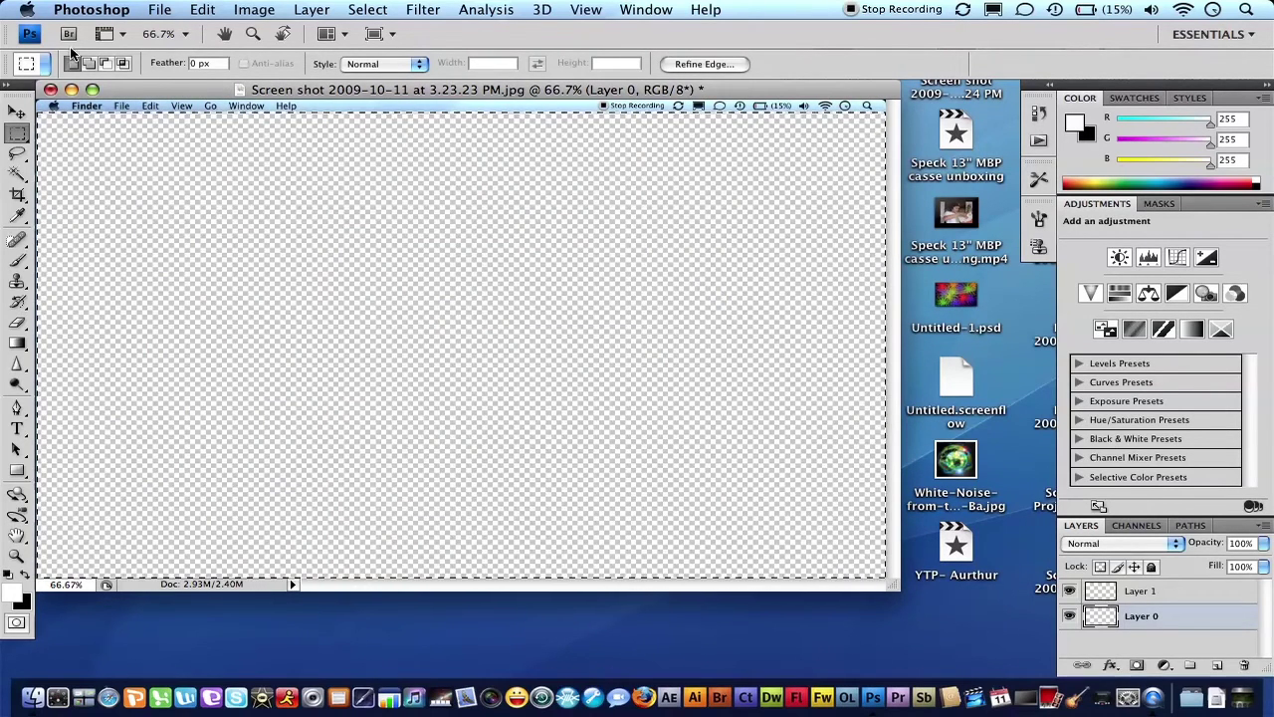
Invert the selection to the menu bar strip and paint over it in white with the 75 px Brush
click(144, 238)
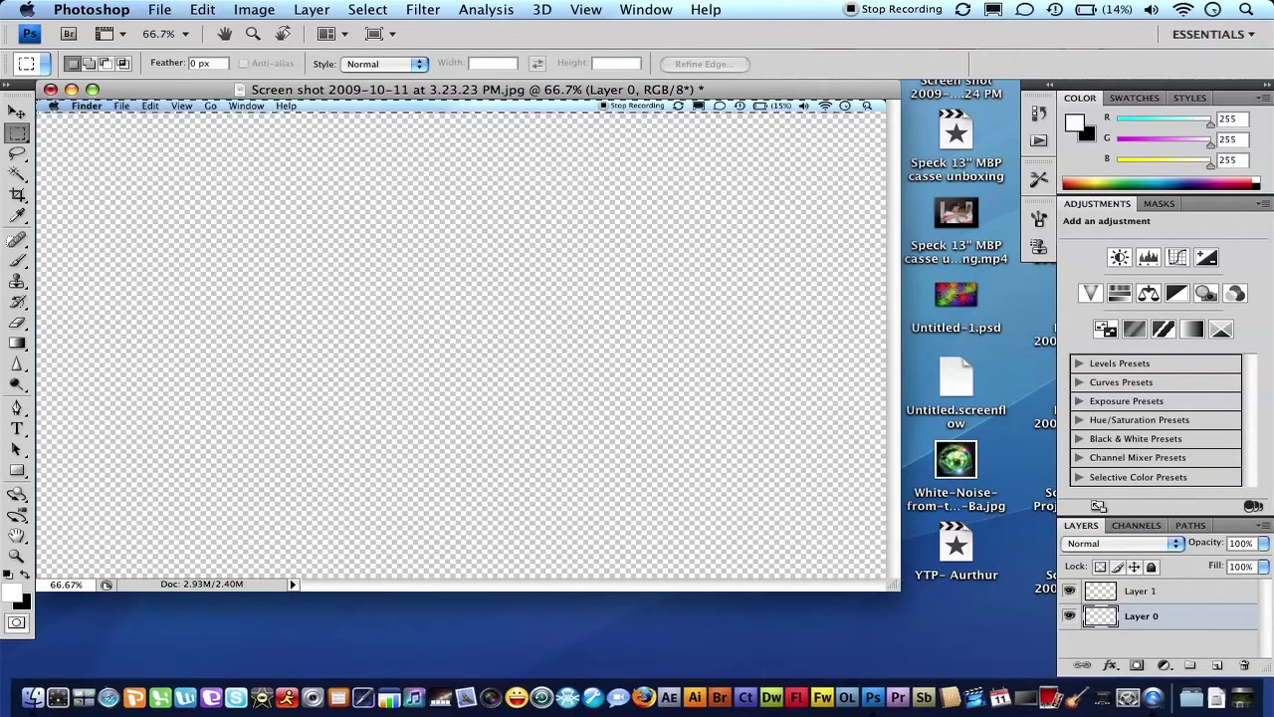
click(17, 261)
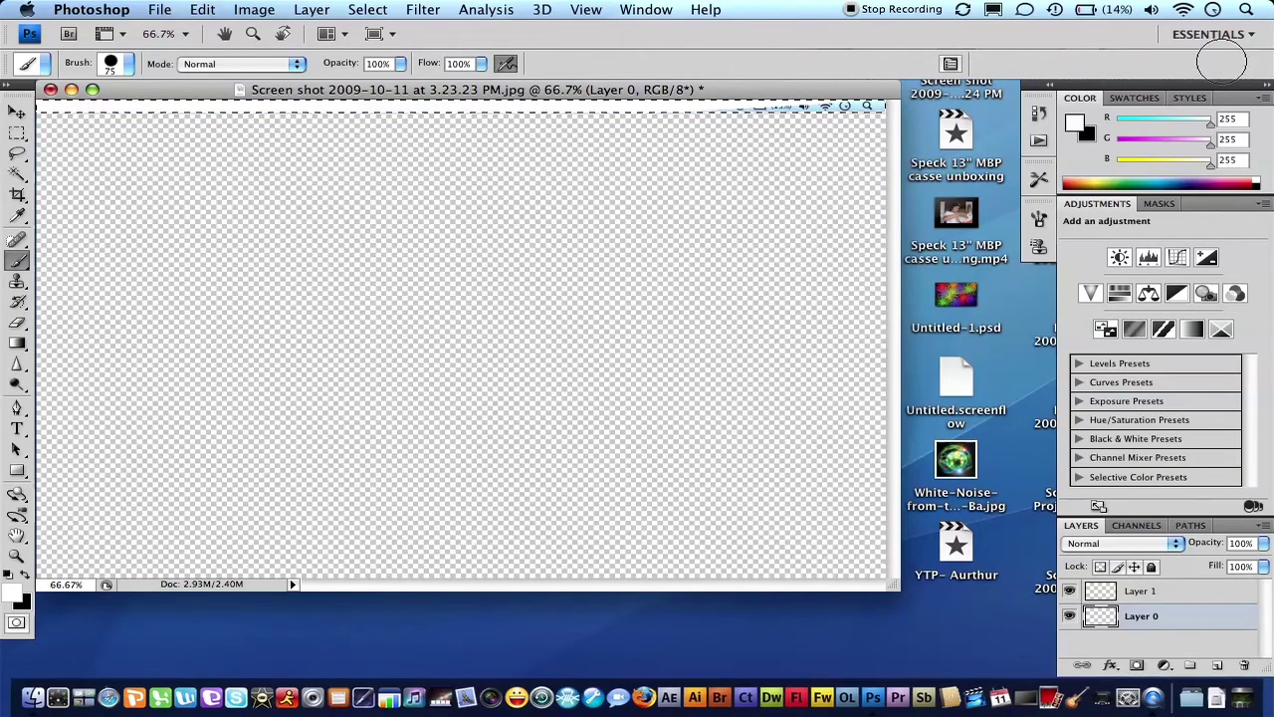
mouse_move(767, 109)
mouse_down()
mouse_move(836, 110)
mouse_move(129, 115)
mouse_up()
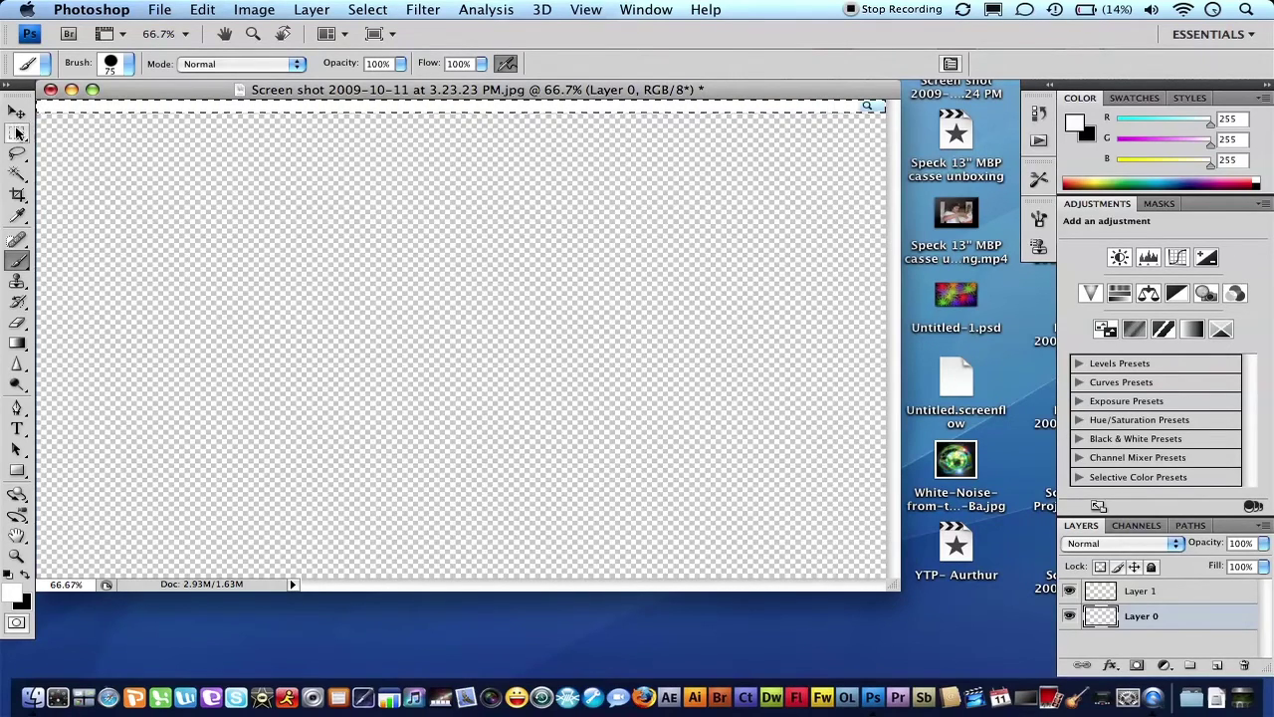
Reduce the Brush diameter to 16 px
click(16, 132)
click(17, 556)
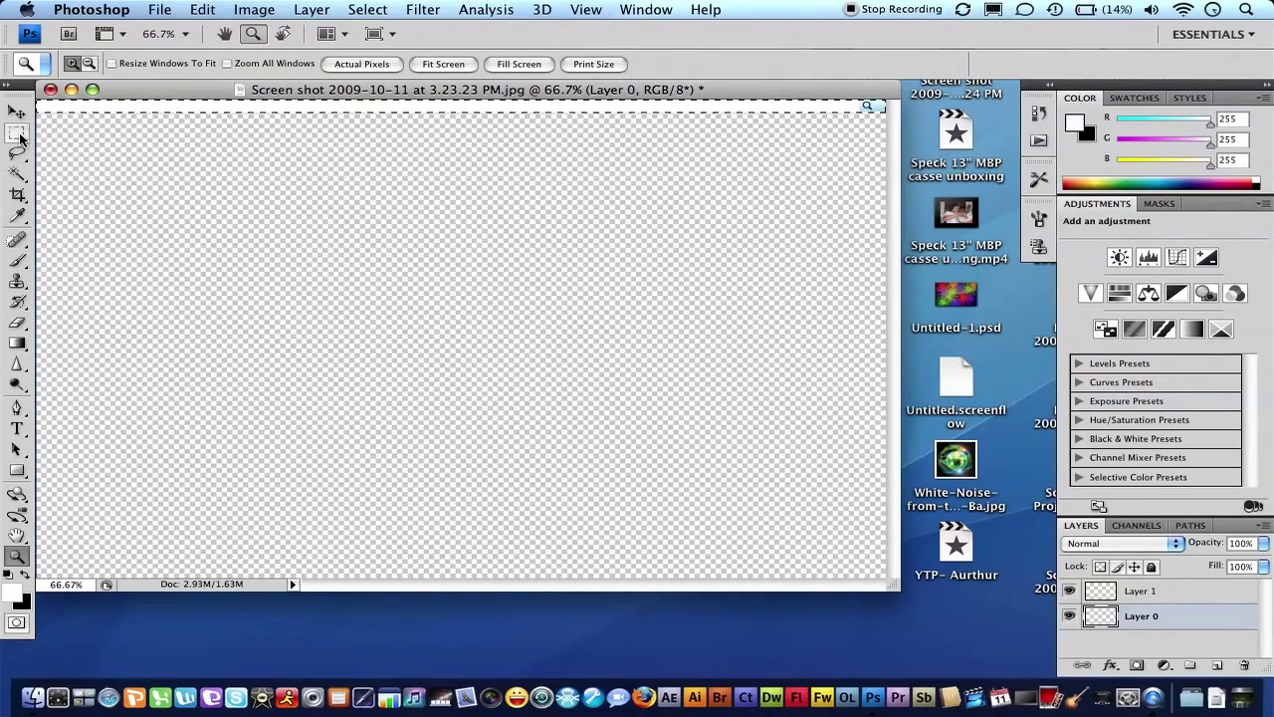
click(17, 135)
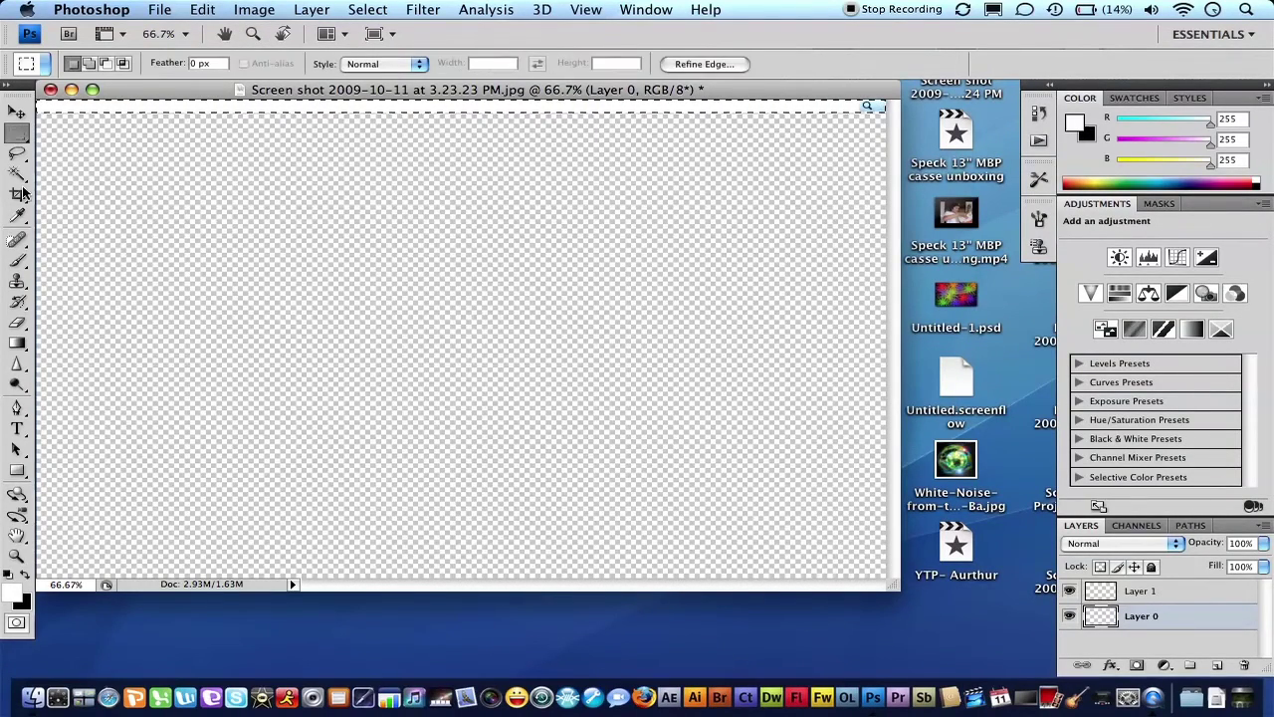
click(17, 260)
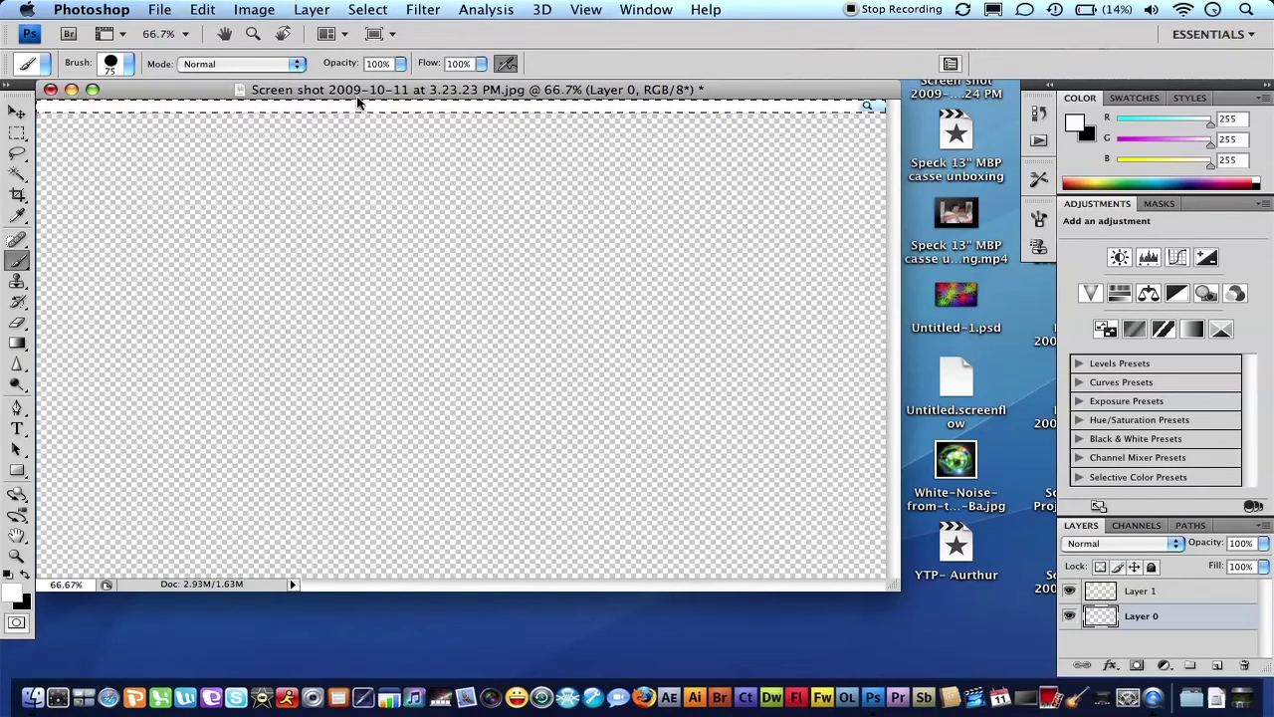
click(128, 64)
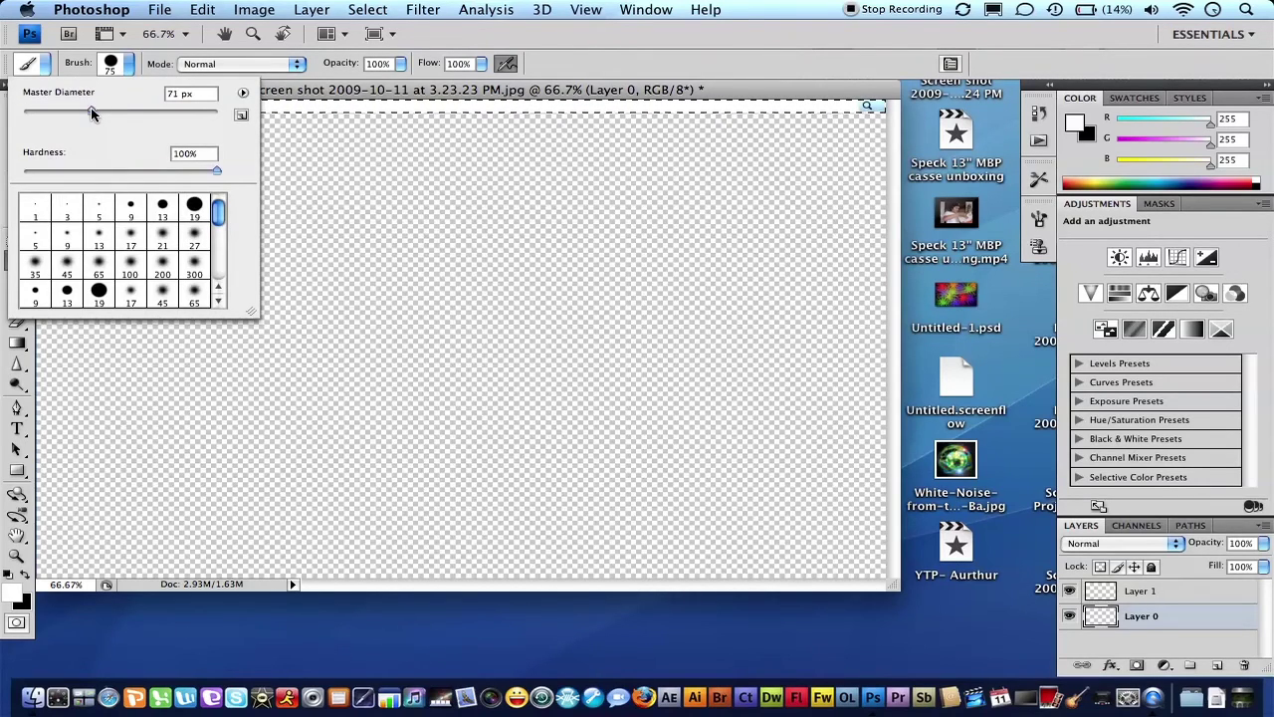
drag(91, 108, 39, 115)
Set the foreground colour to blue (1e00ff) and paint a single dot over the Spotlight icon in the menu bar strip
click(12, 593)
click(654, 268)
drag(654, 268, 627, 182)
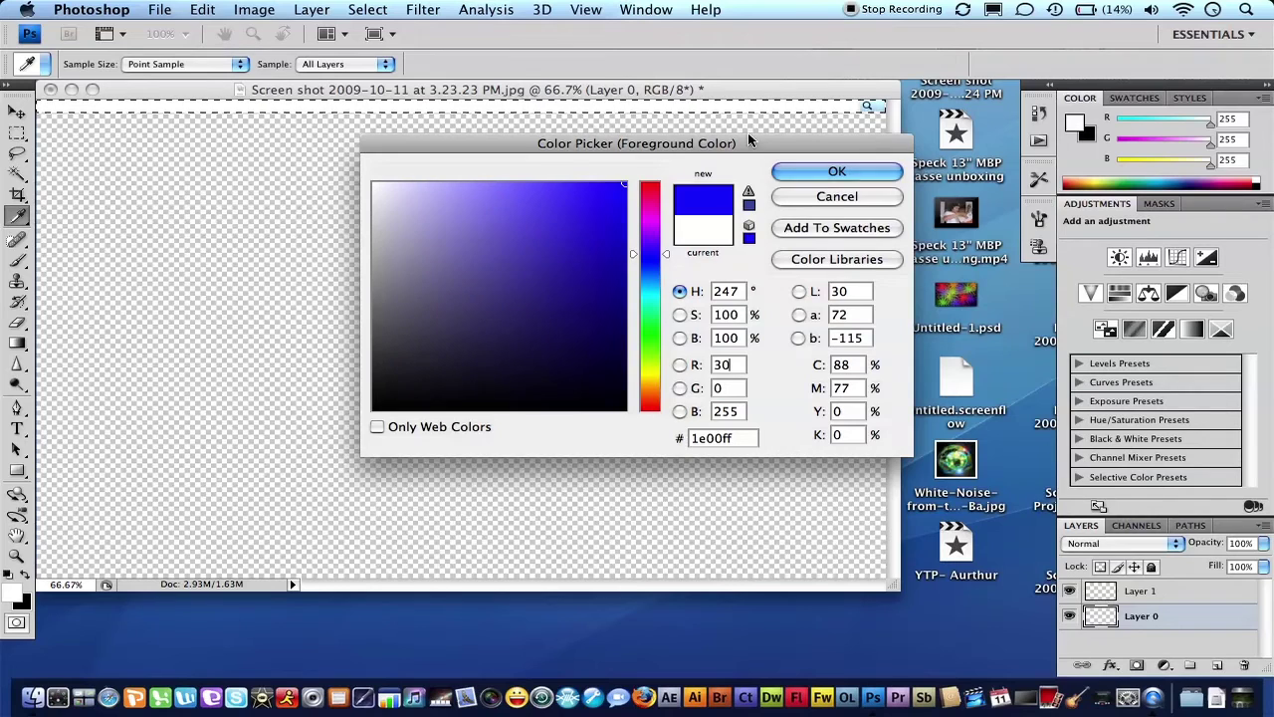
click(788, 171)
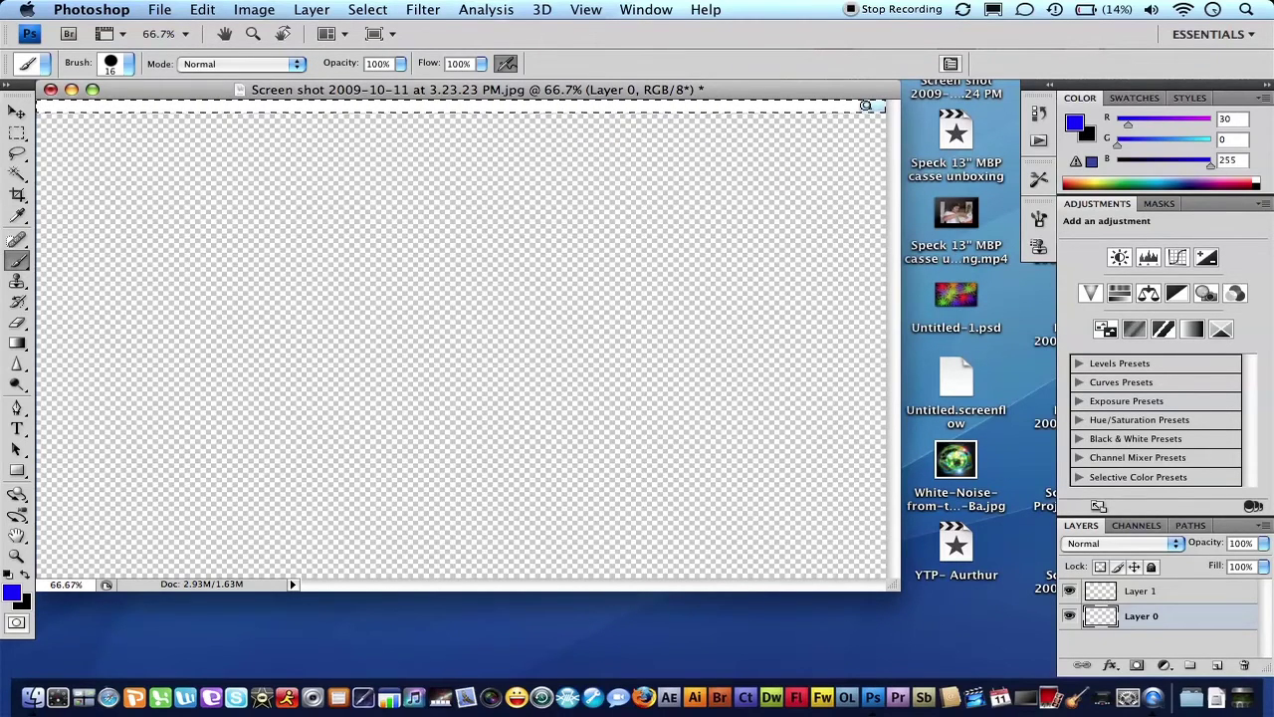
click(867, 104)
Replace the current selection with a rectangular marquee around the right-hand end of the white menu bar strip
key(w)
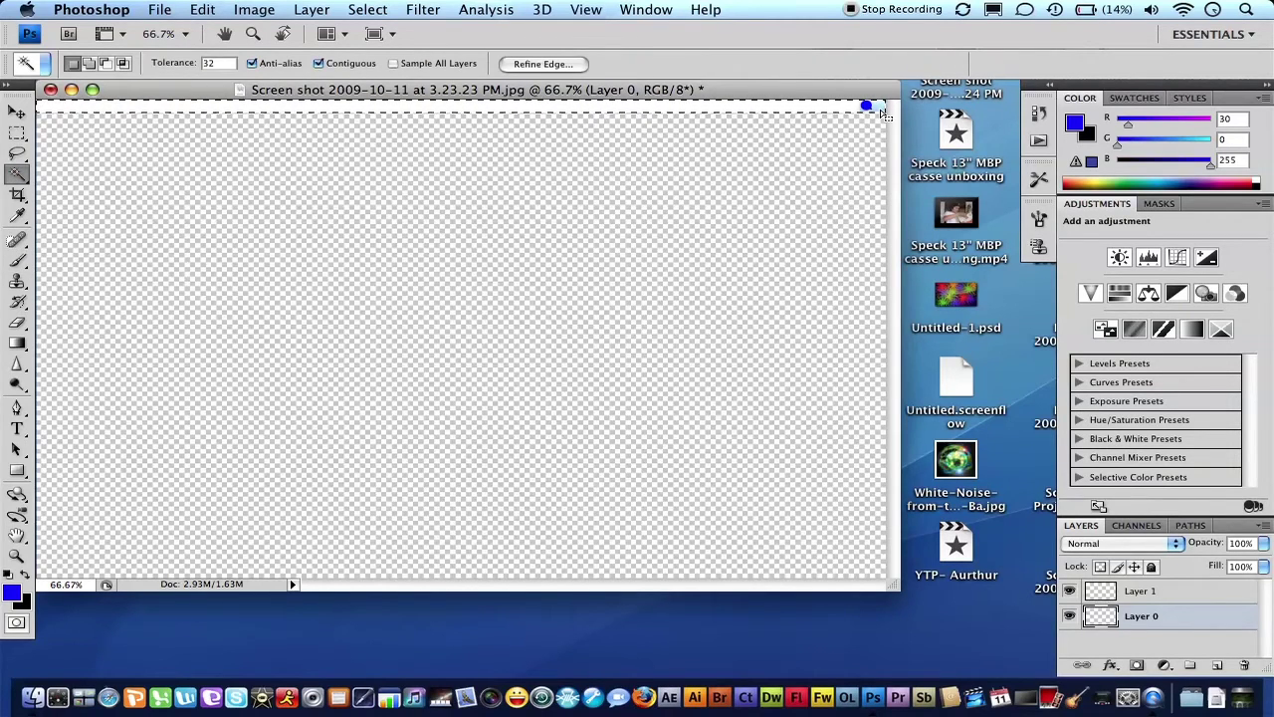
key(super+d)
click(876, 107)
click(18, 136)
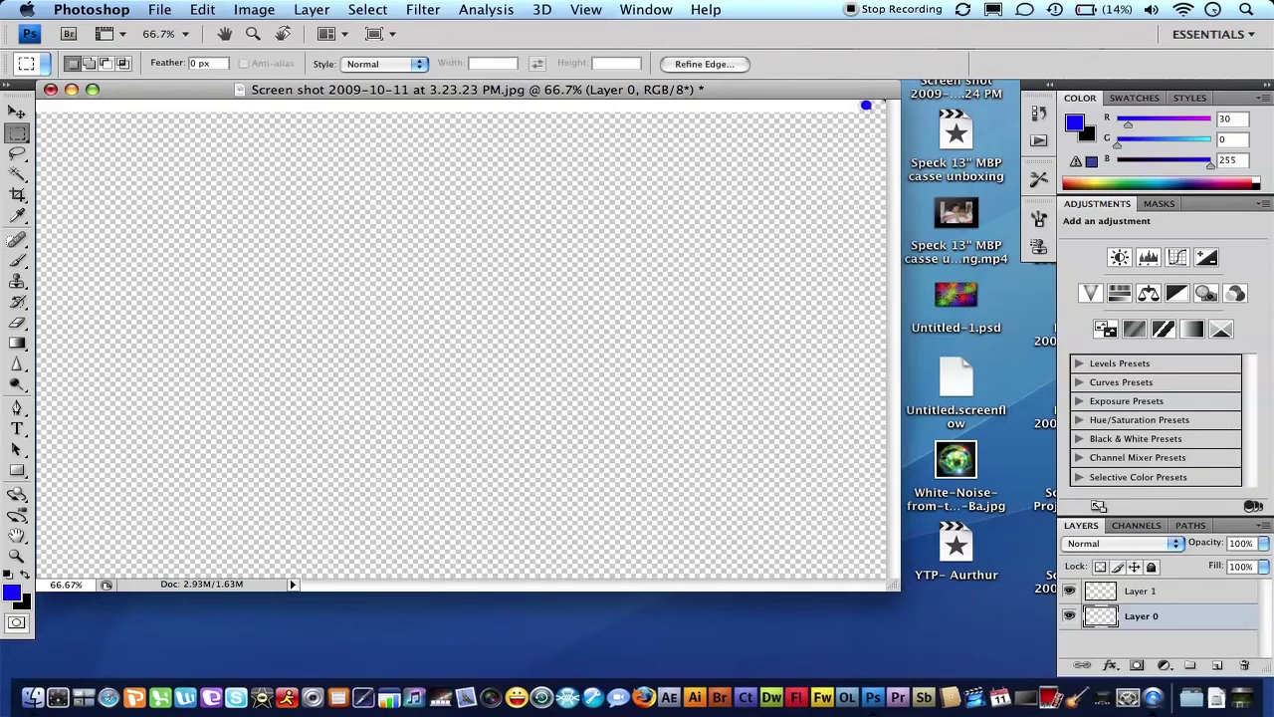
key(super+d)
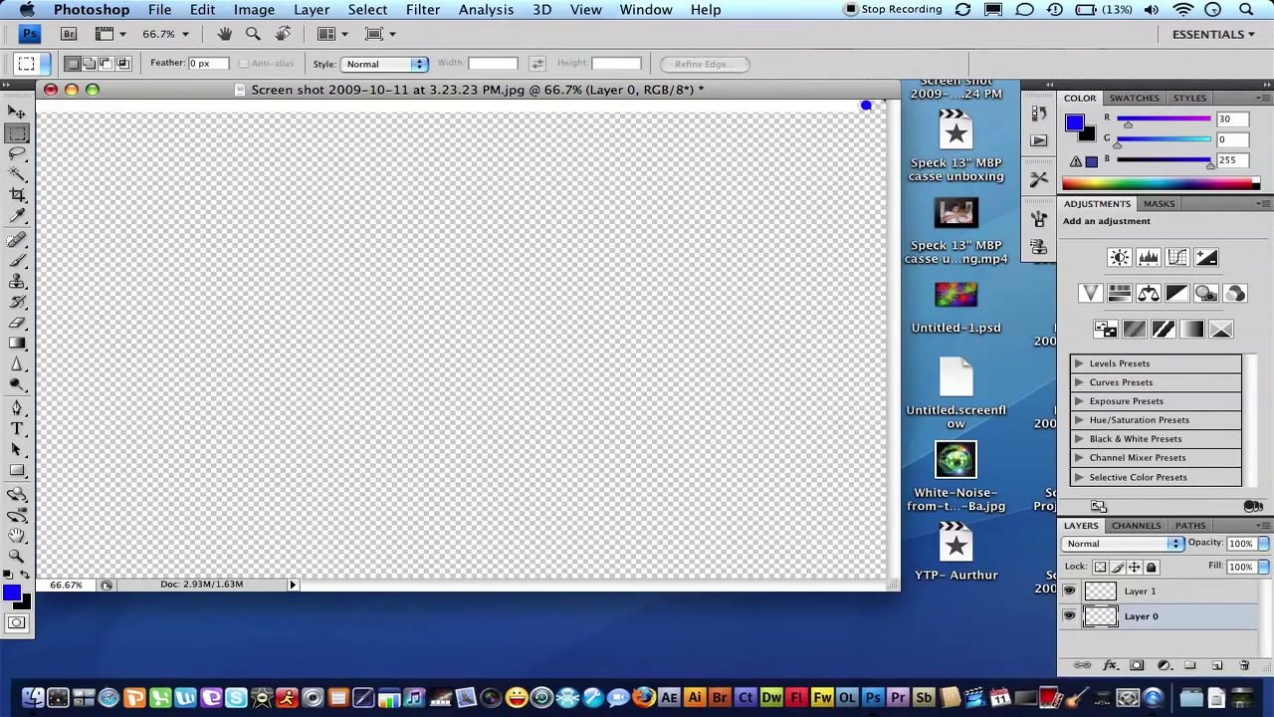
drag(633, 109, 991, 92)
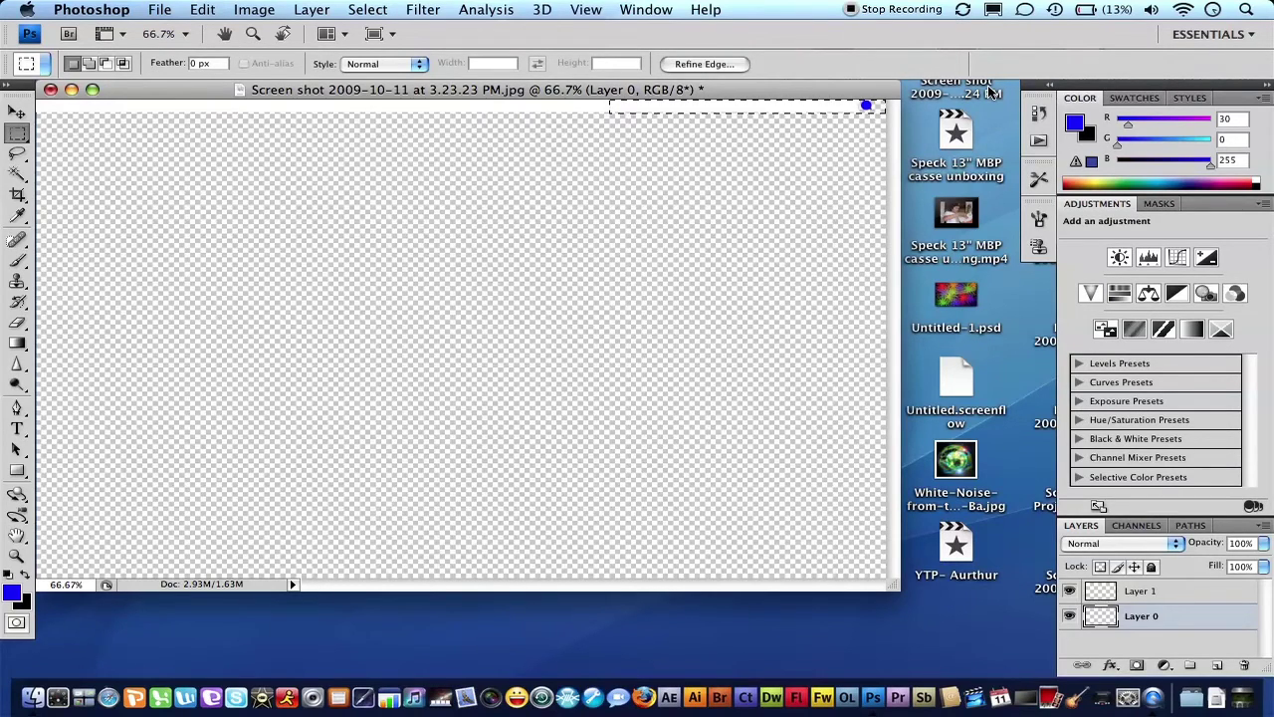
key(super+n)
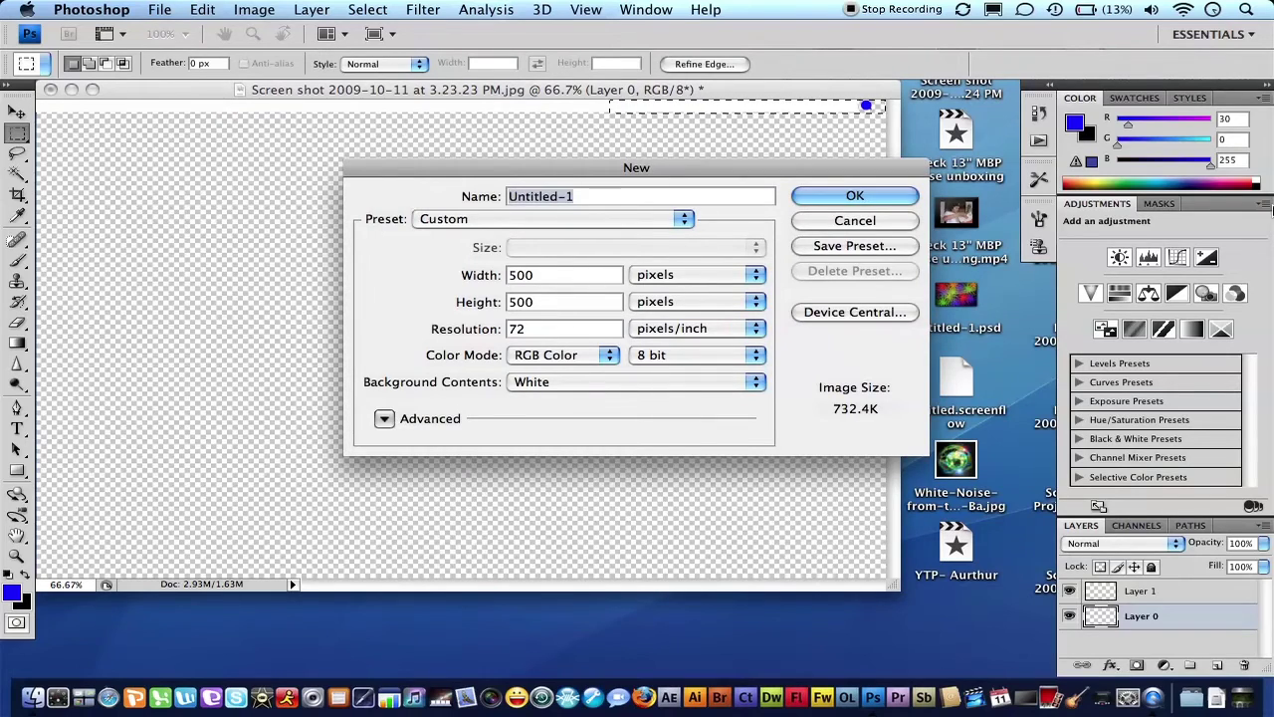
click(826, 218)
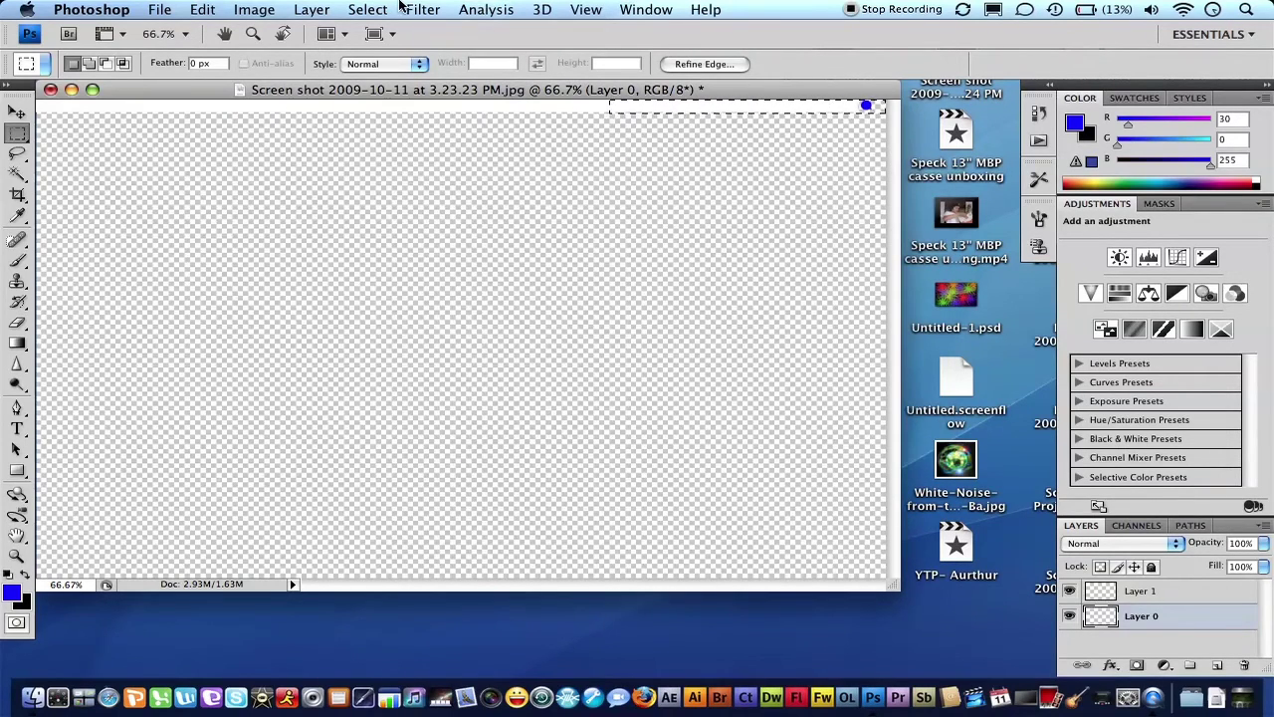
On Layer 1, cover the blue dot with white using the Brush, and move Layer 1 below Layer 0
click(1102, 593)
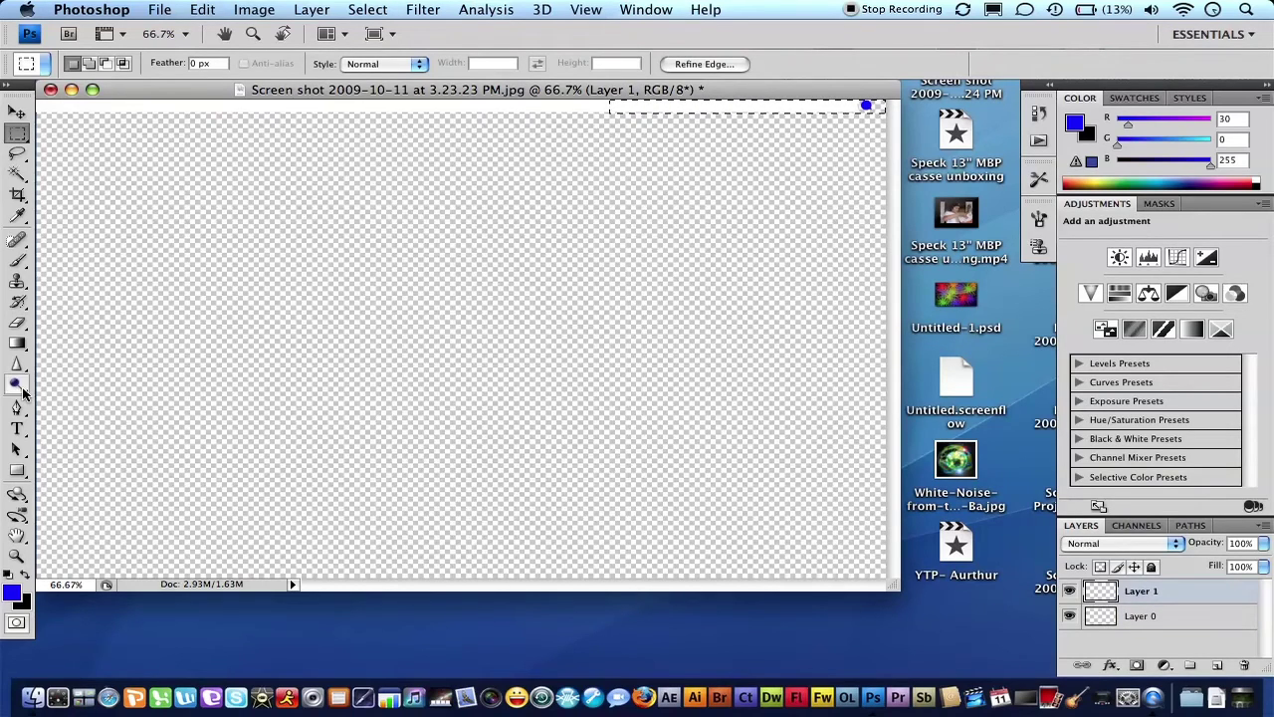
click(18, 261)
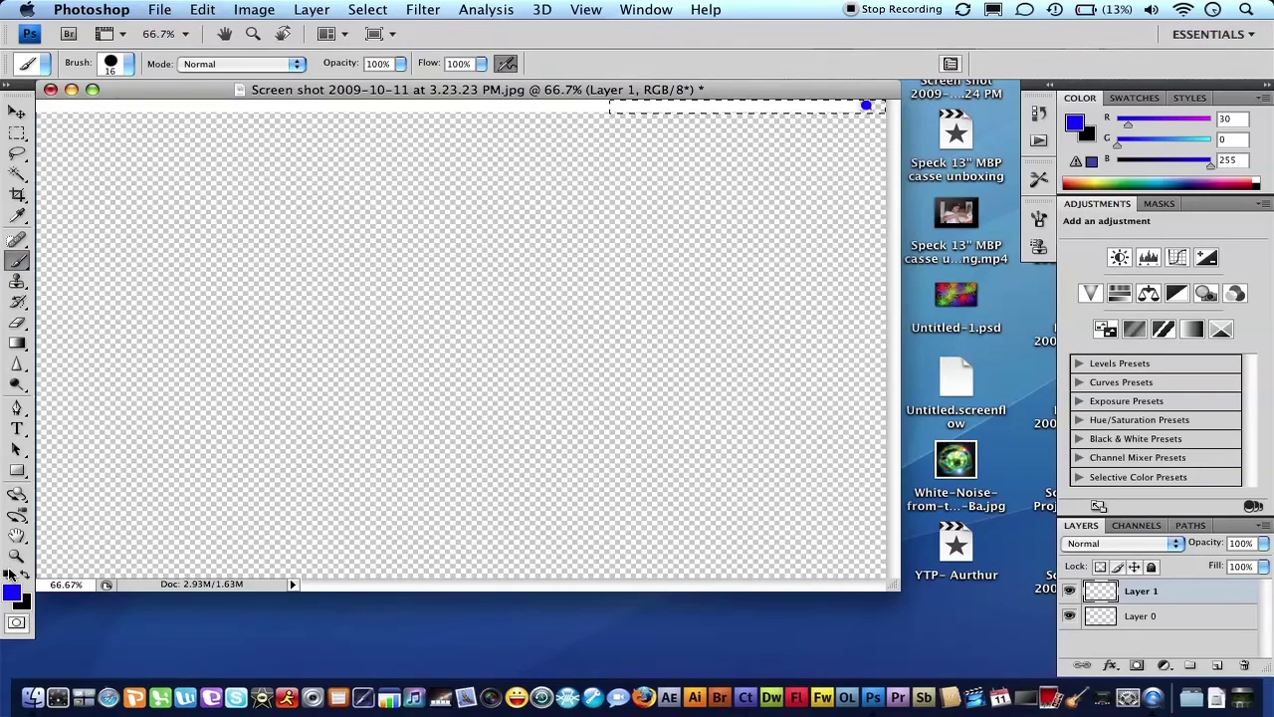
click(8, 573)
click(24, 574)
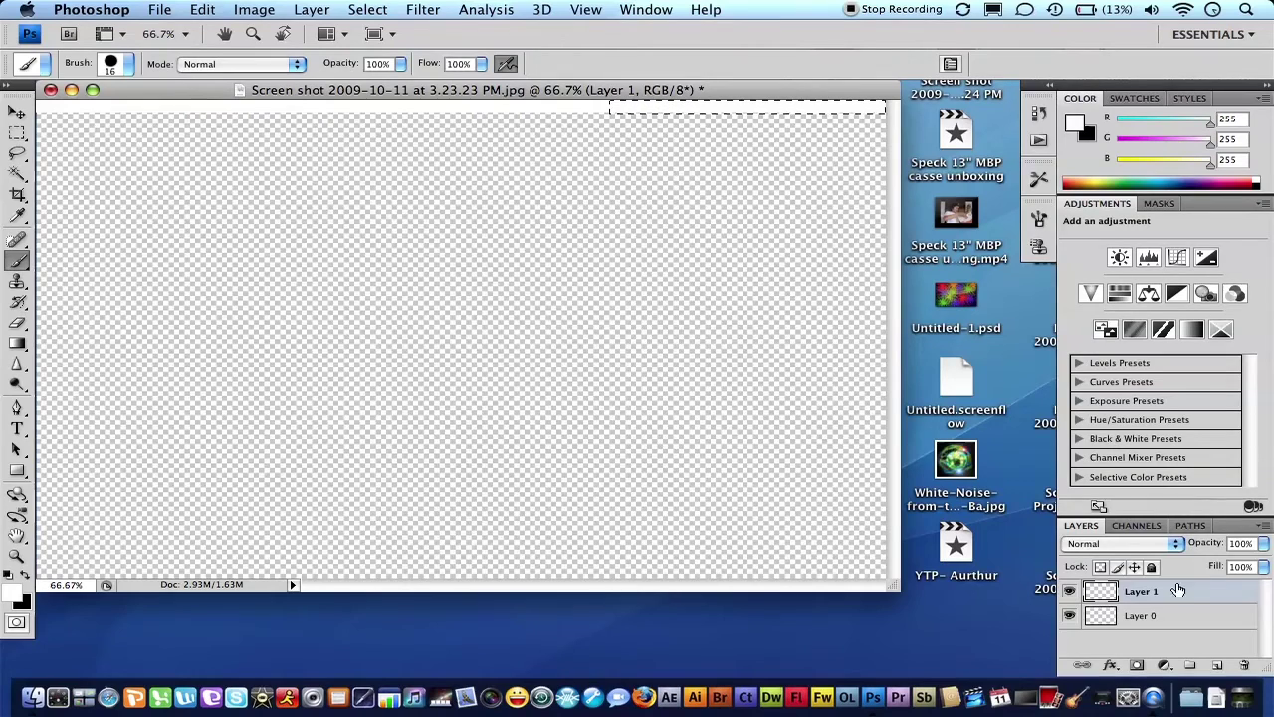
drag(1173, 591, 1176, 622)
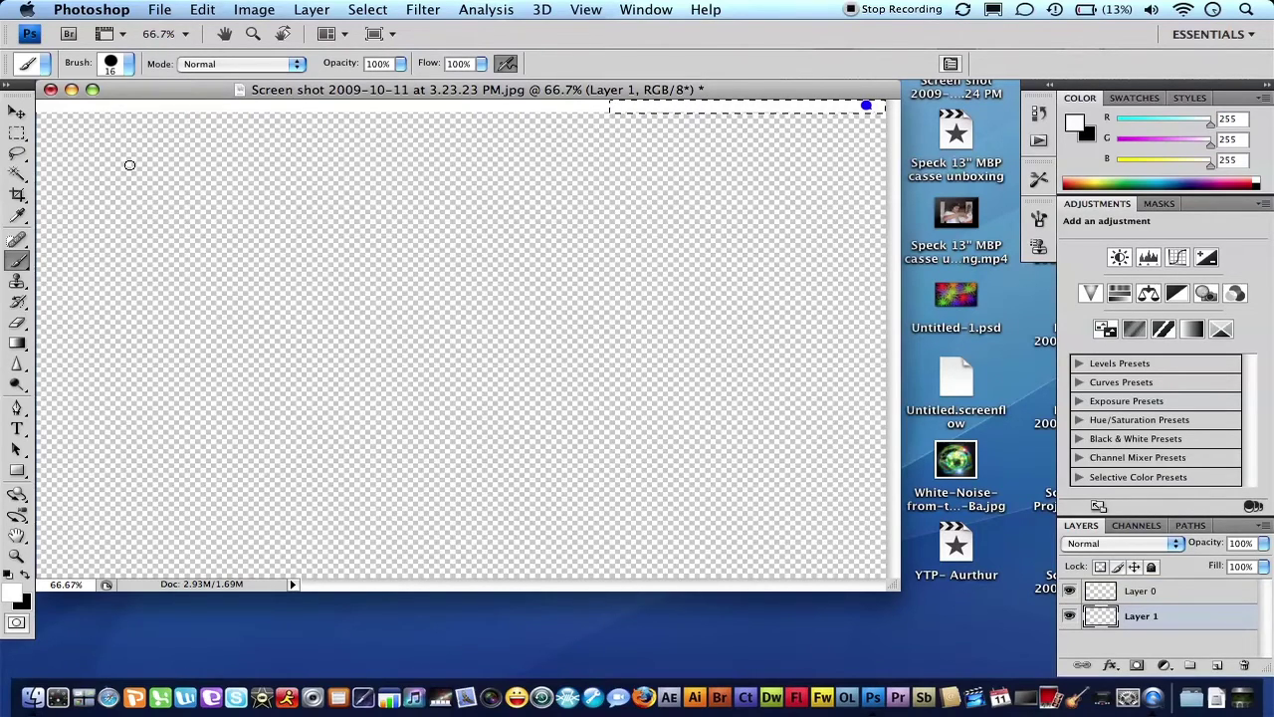
click(17, 133)
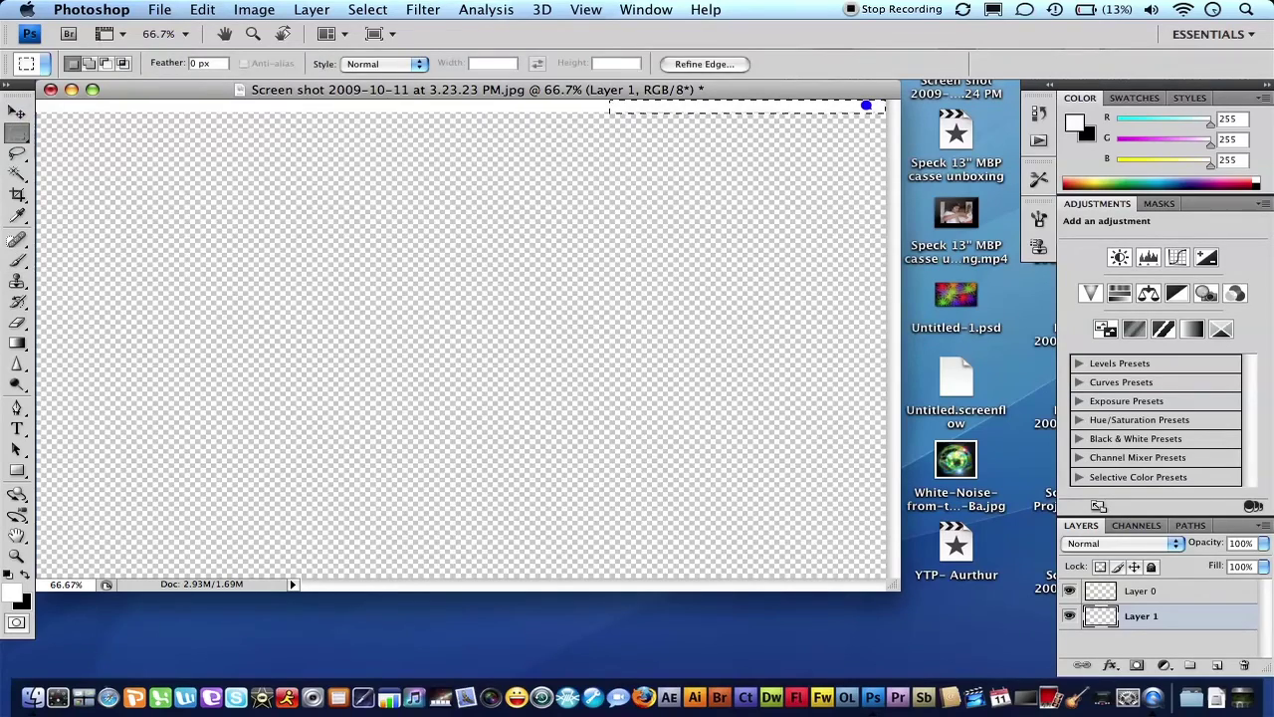
Switch to Safari, search Google for "tiger background" and browse the image results
click(112, 687)
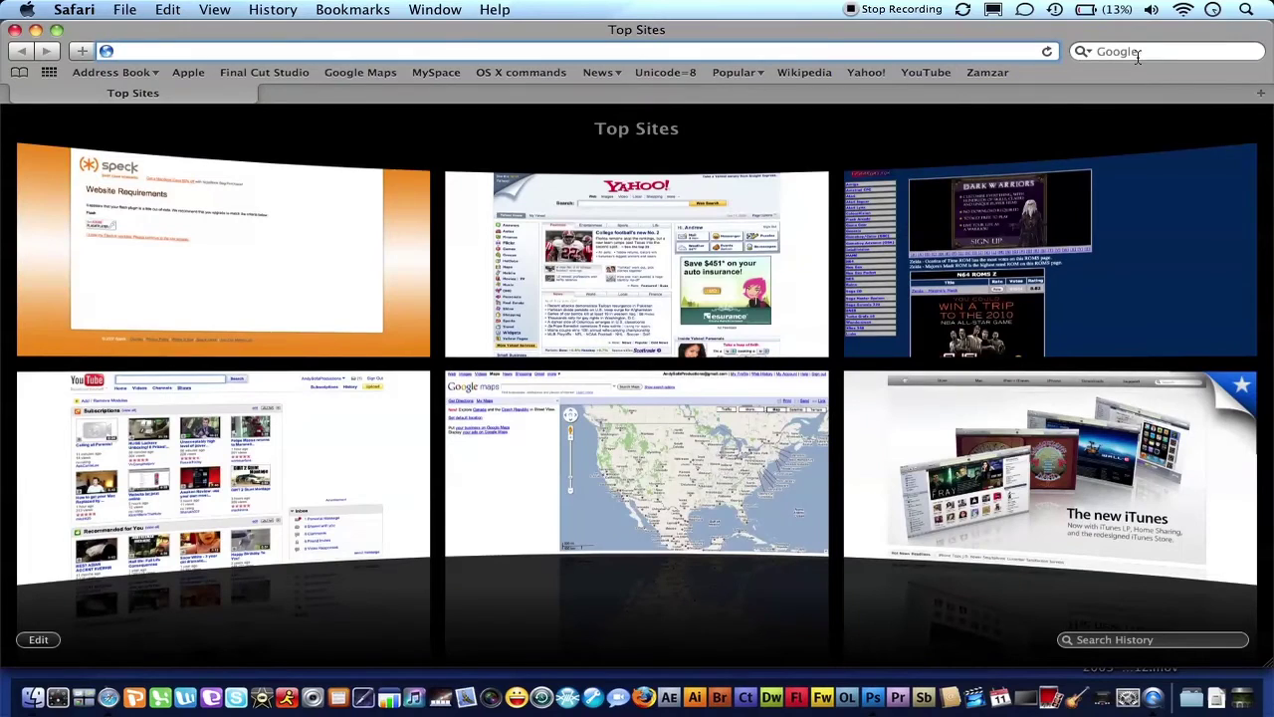
click(1139, 53)
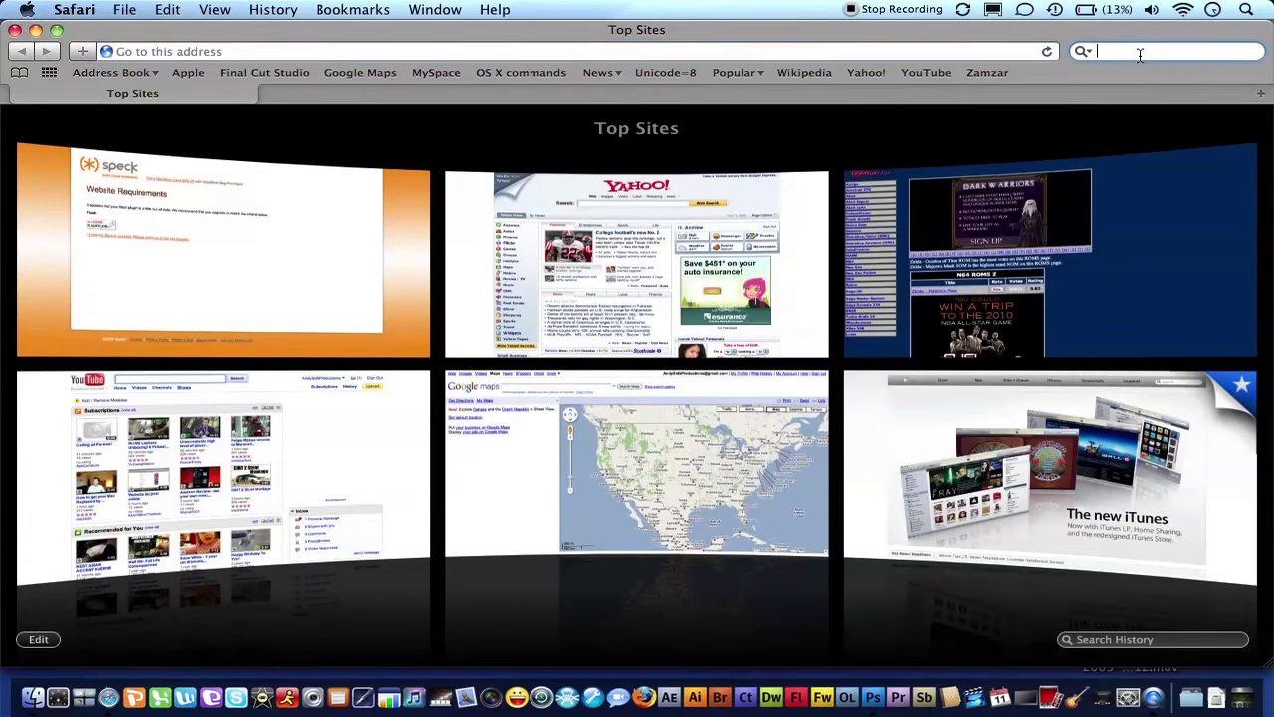
text(ti)
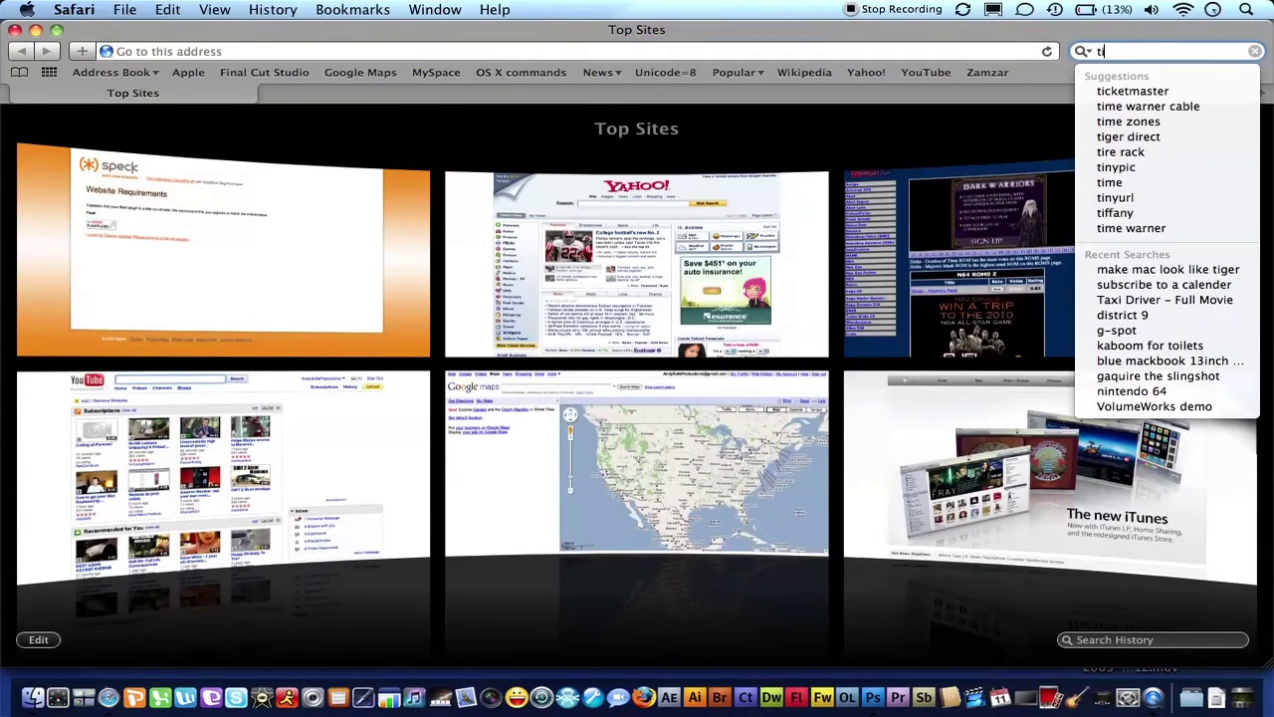
text(ger bac)
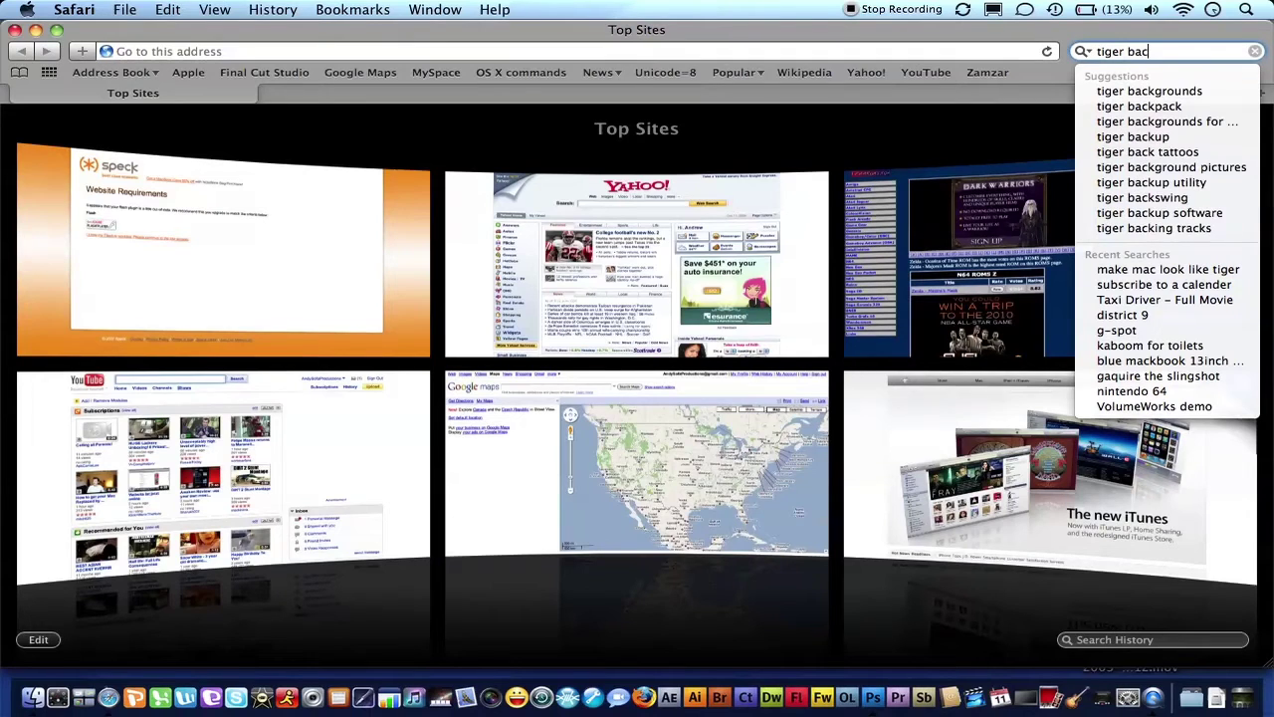
text(kground)
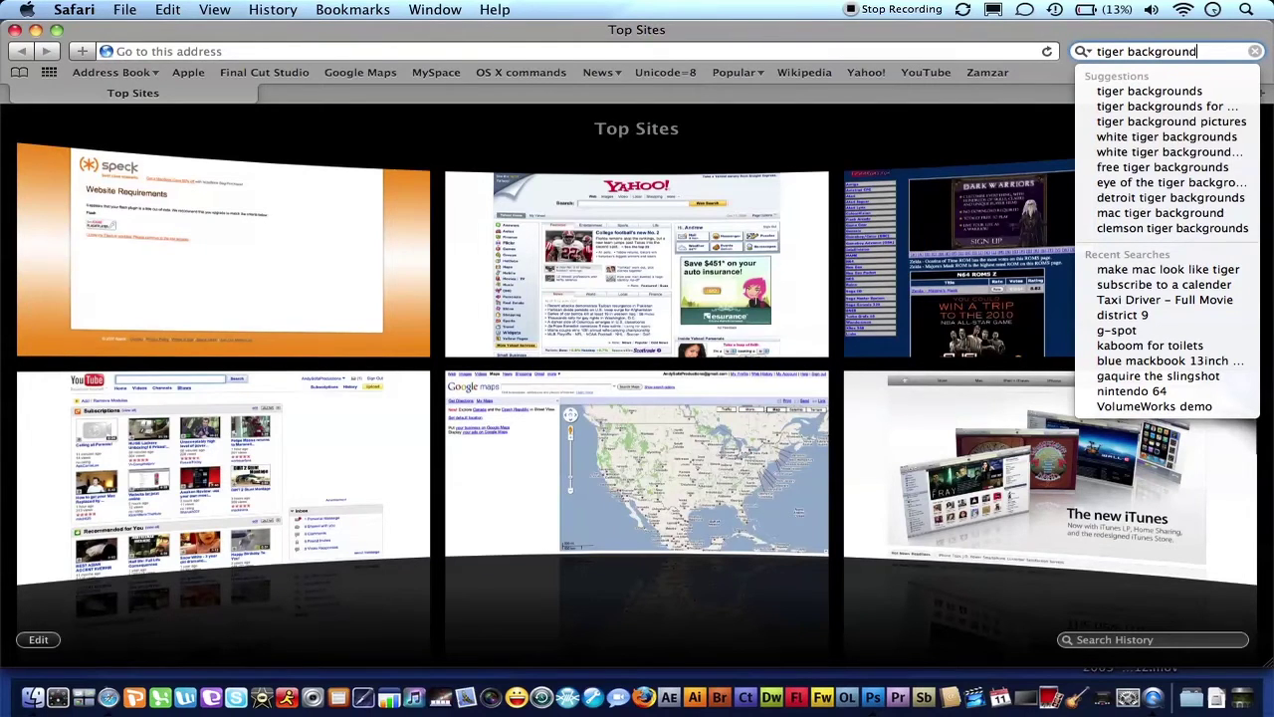
key(Return)
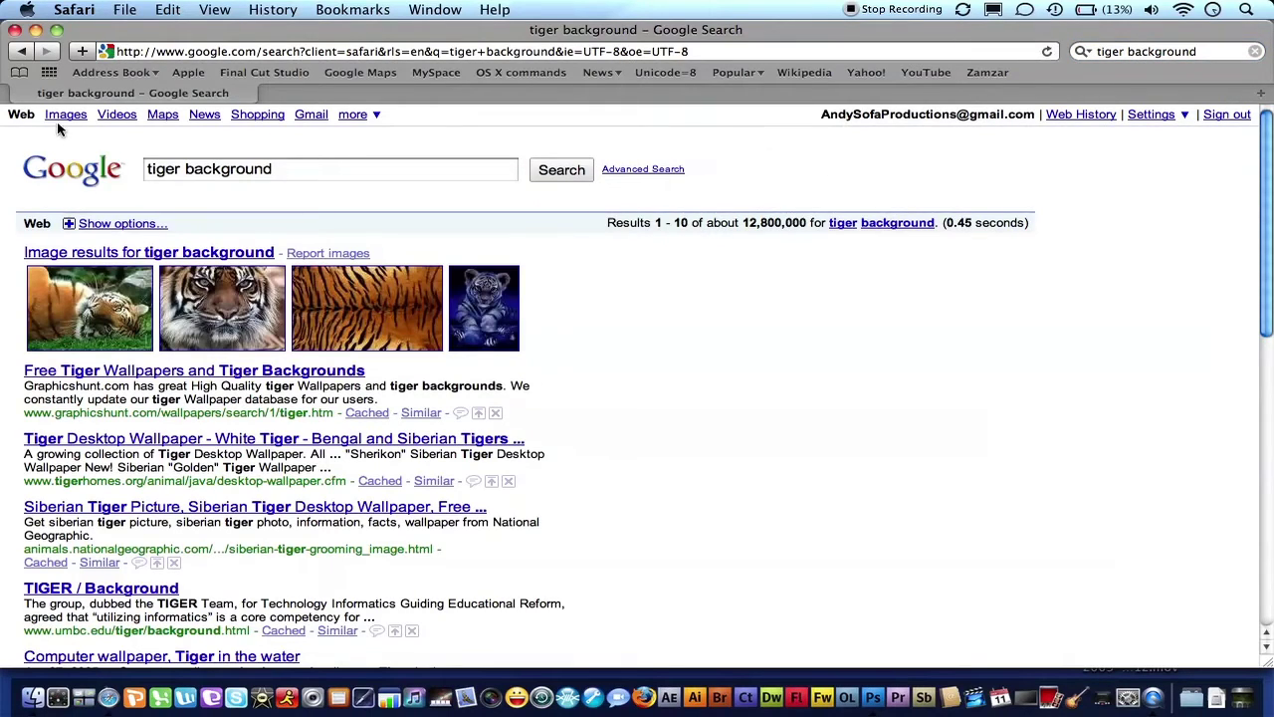
click(63, 117)
scroll(421, 265, down, 5)
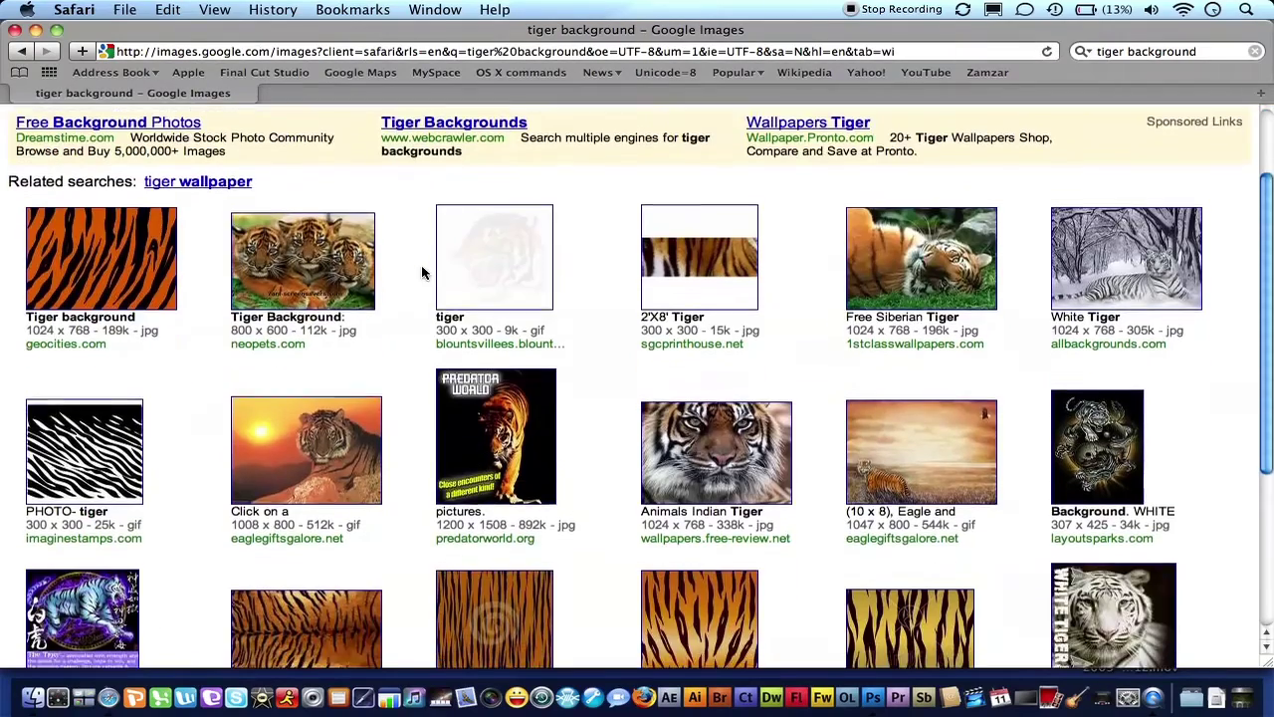
scroll(422, 264, down, 2)
scroll(308, 190, up, 5)
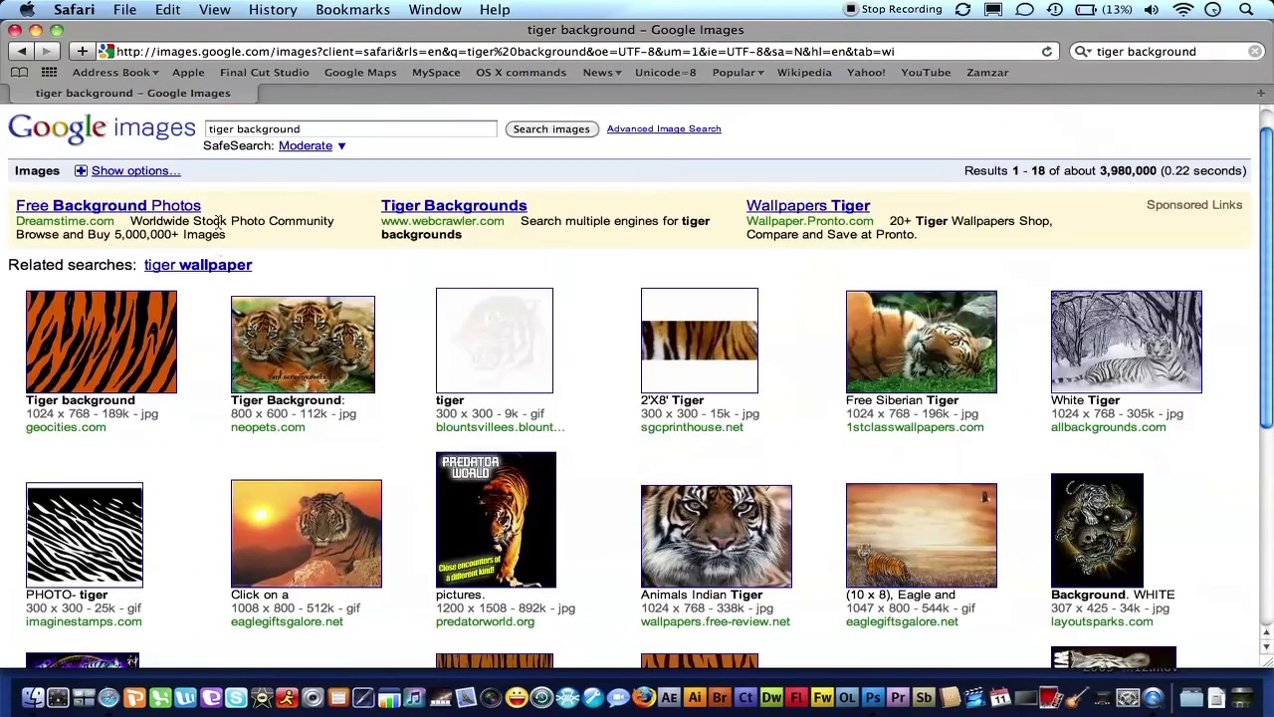
Change the image search to "os tiger wallpaper" and look through the results for a Mac OS X Tiger wallpaper
click(212, 266)
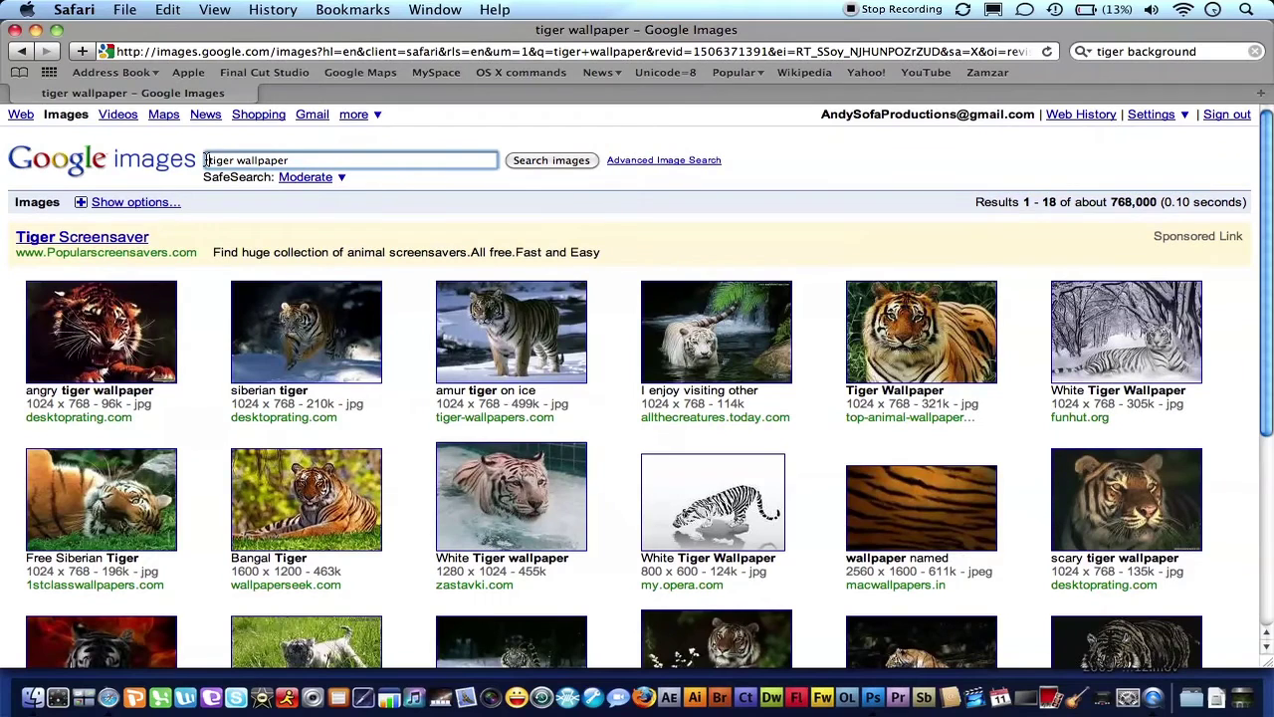
key(Return)
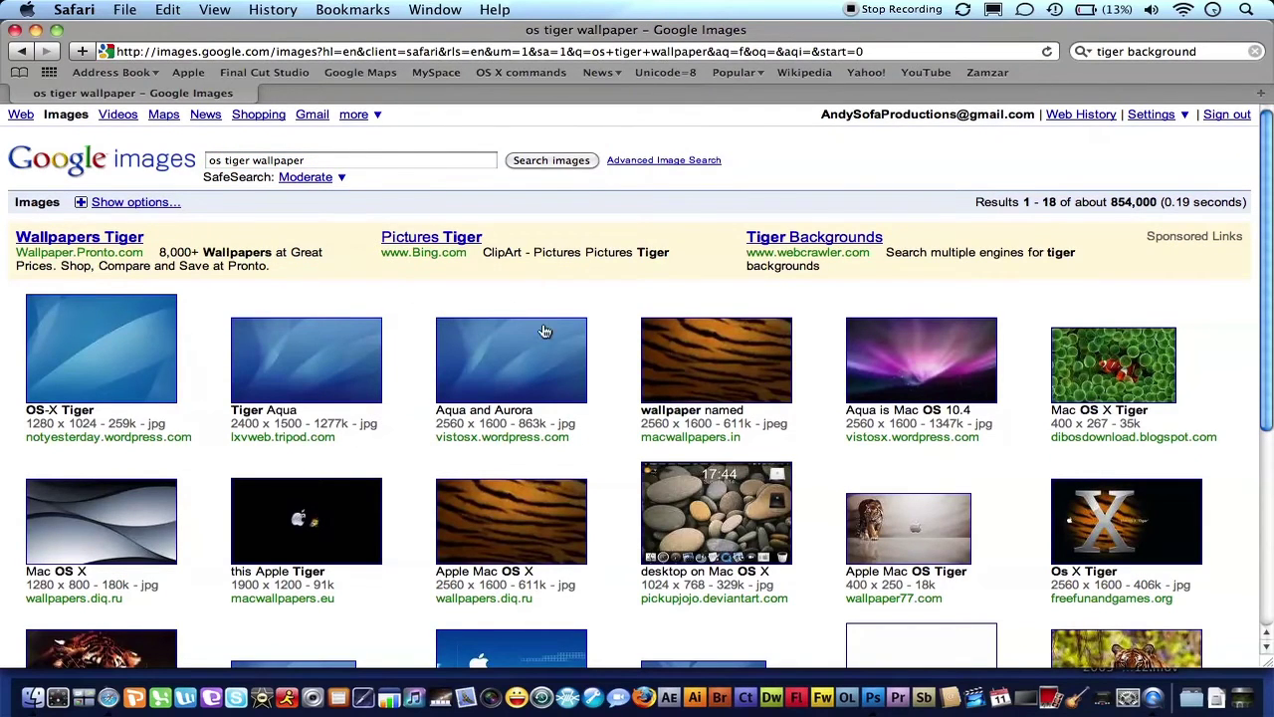
scroll(532, 376, down, 5)
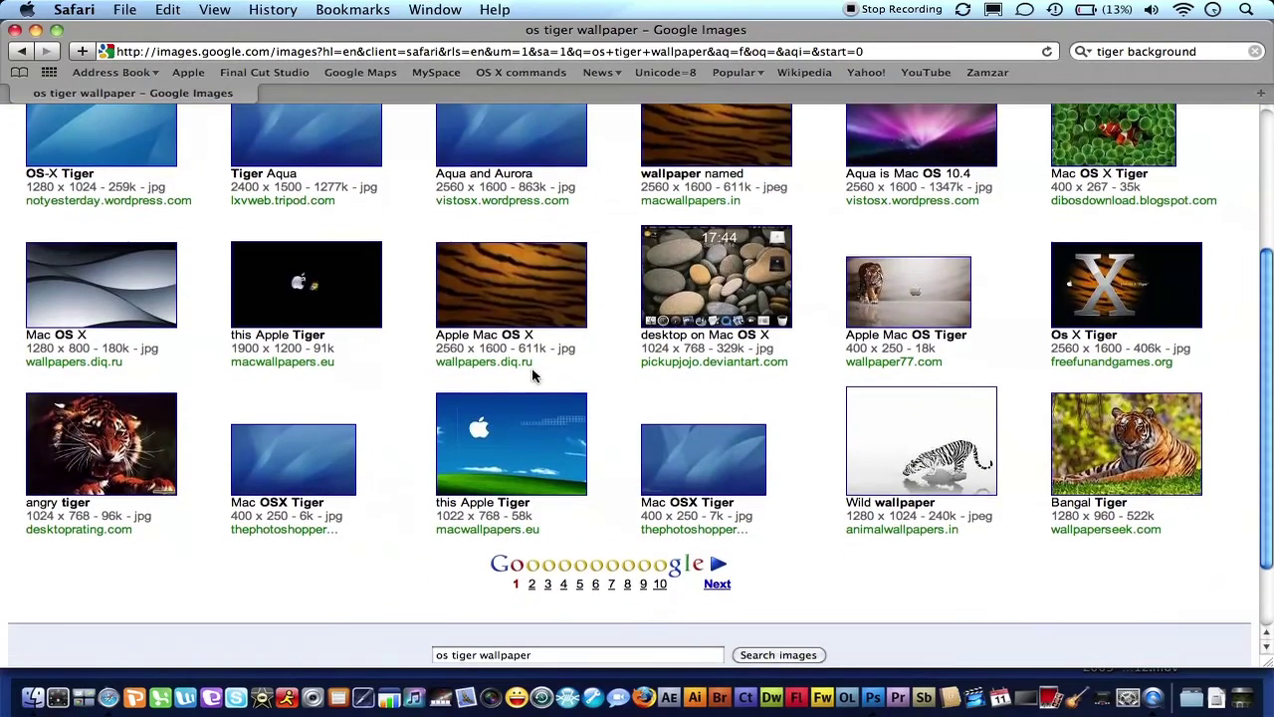
scroll(448, 406, down, 1)
scroll(432, 360, up, 3)
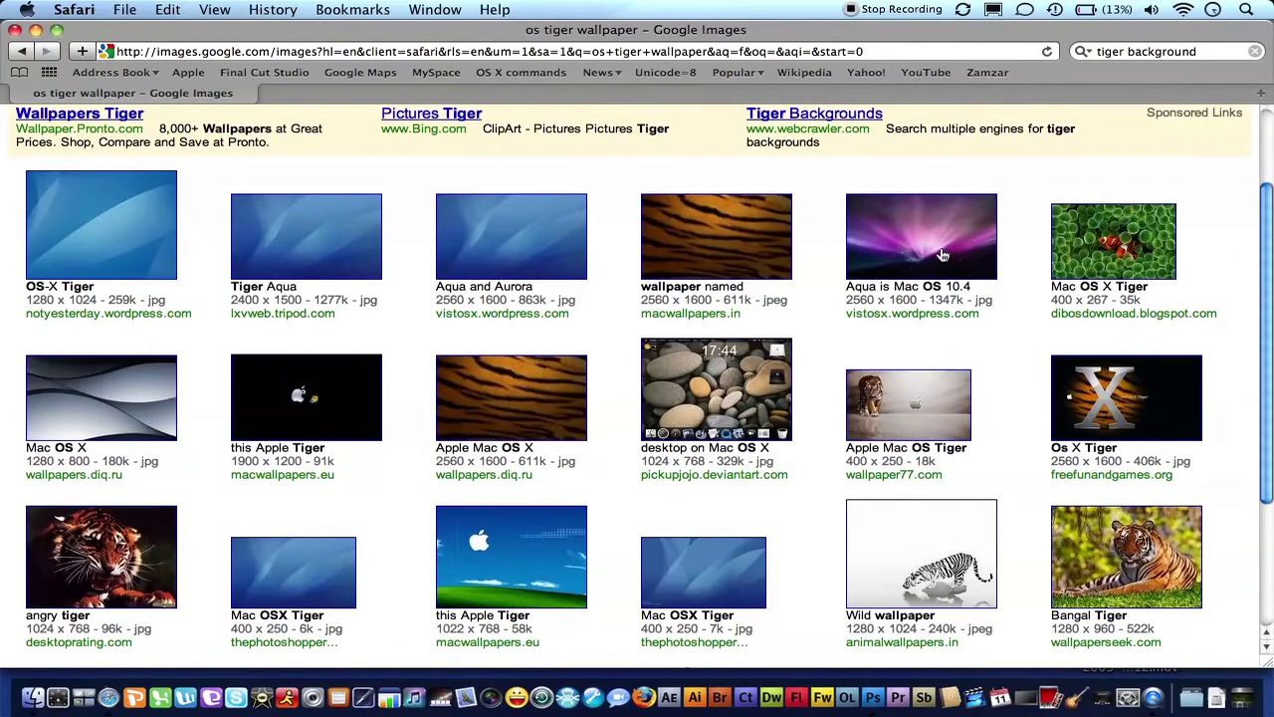
Open the 400 x 267 Mac OS X Tiger clownfish wallpaper at full size and copy the image
click(1165, 244)
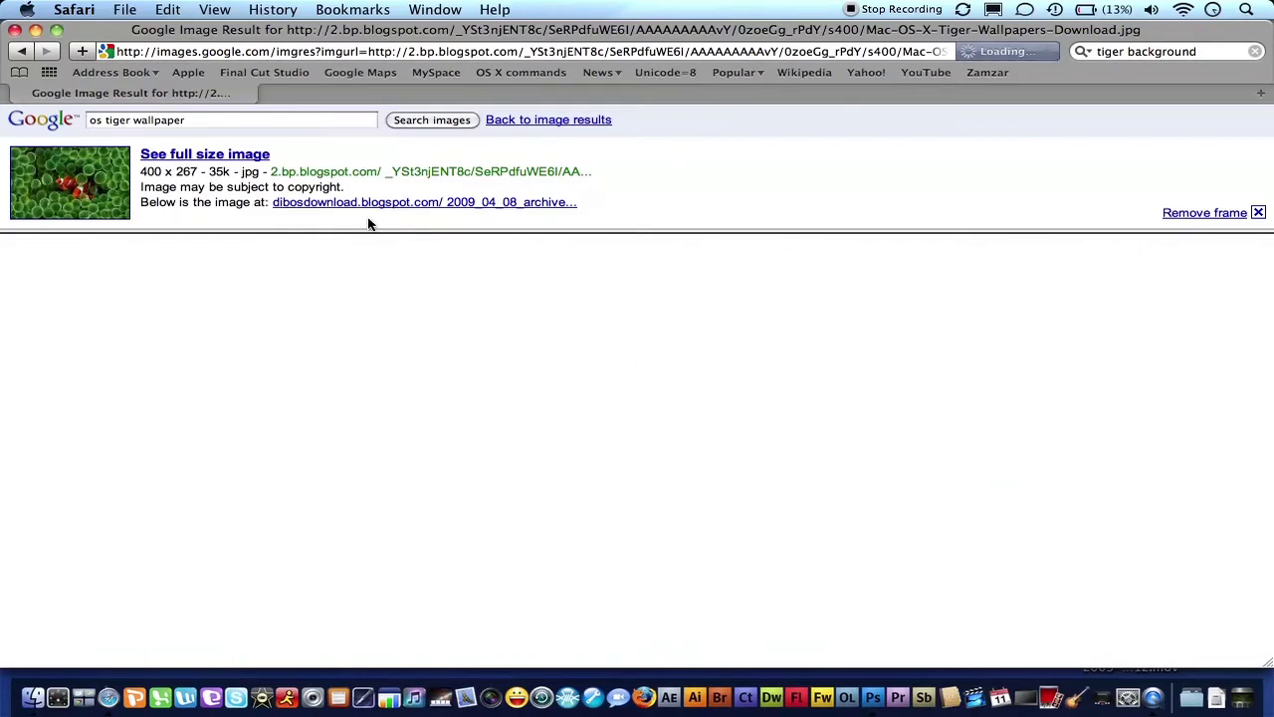
click(68, 181)
right_click(68, 181)
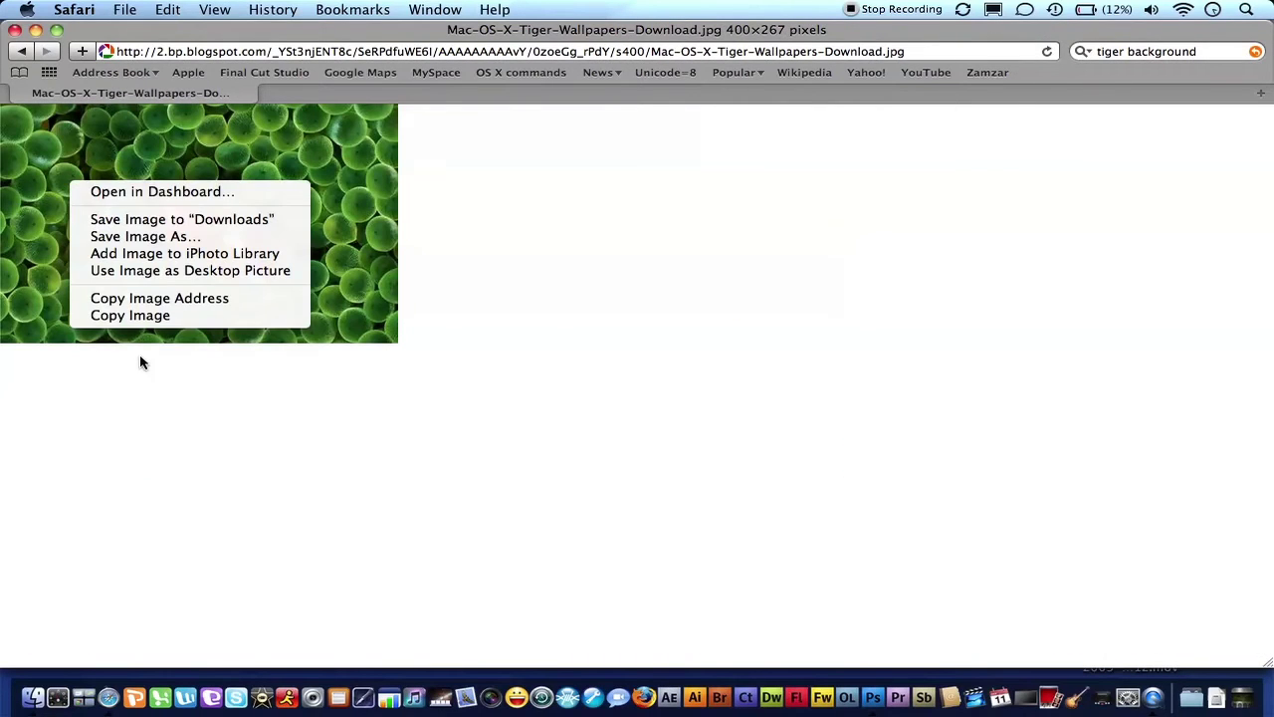
click(140, 321)
Switch back to the Photoshop screenshot document and paste the copied wallpaper as a new layer above Layer 1
key(F9)
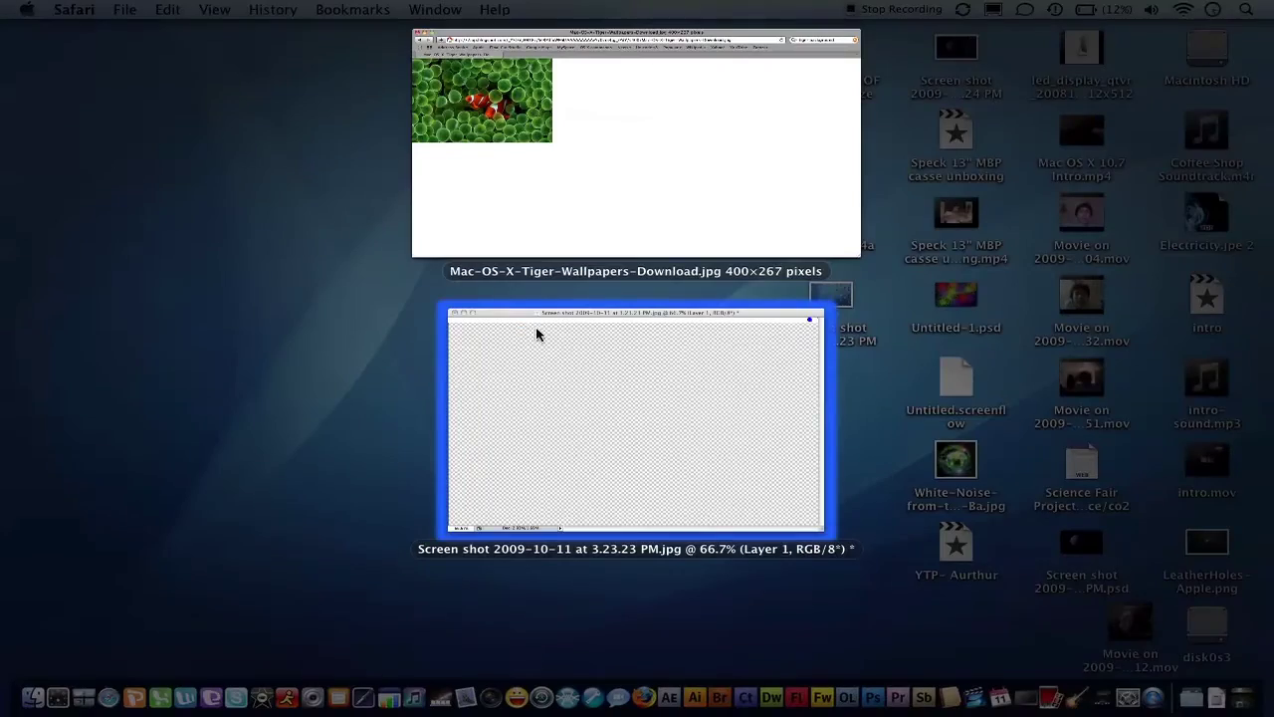
click(535, 326)
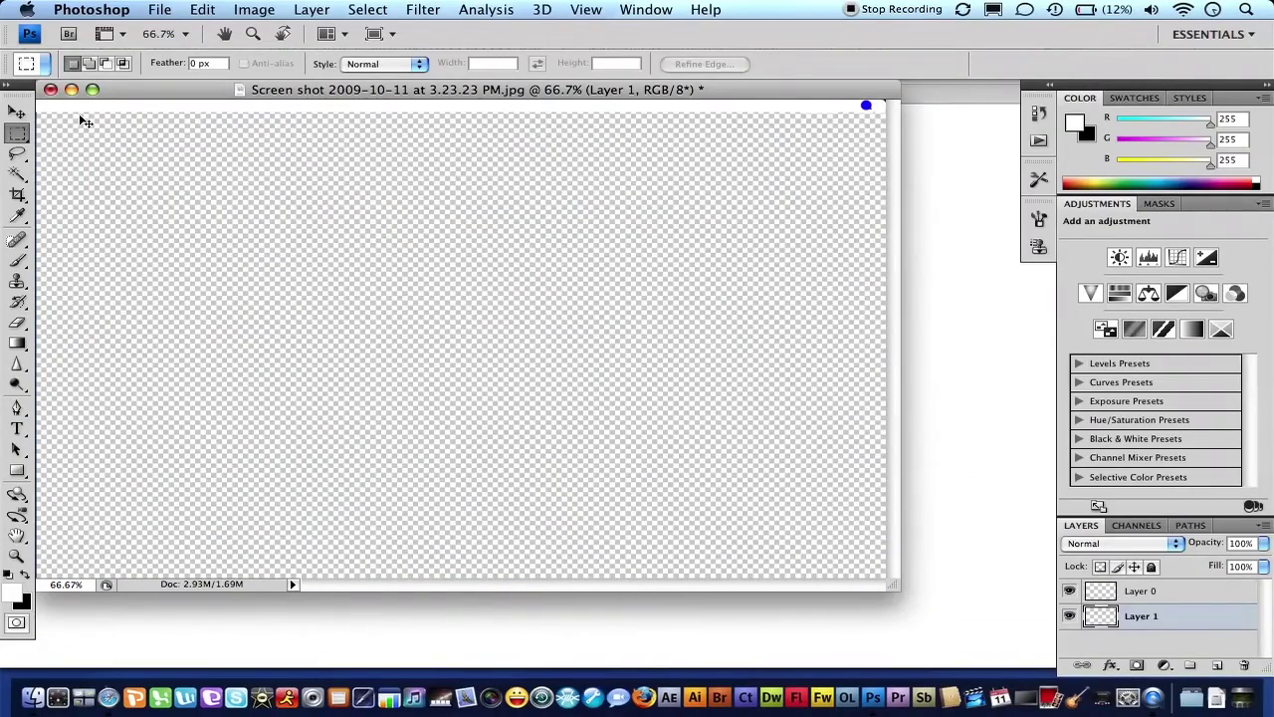
key(super+v)
Free-transform the pasted clownfish wallpaper on Layer 2, enlarging it to about 271% width and 265% height below the white menu bar
drag(301, 245, 777, 483)
right_click(379, 269)
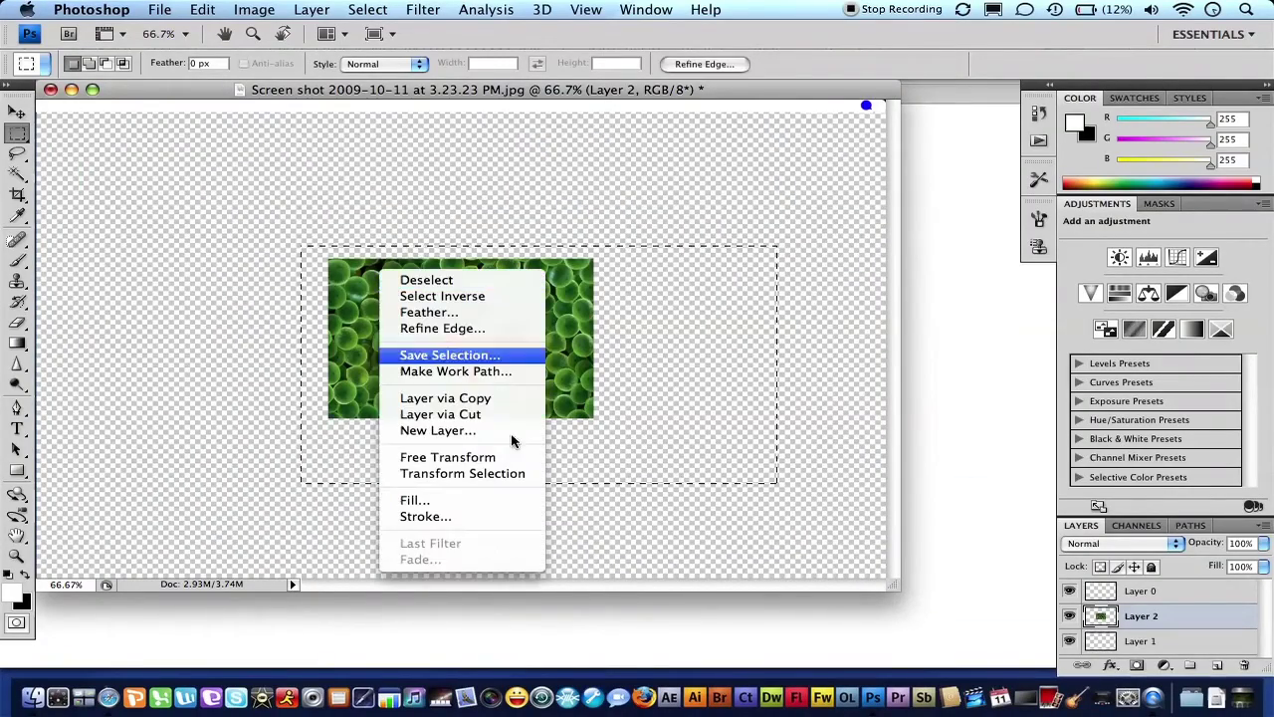
click(453, 457)
drag(219, 237, 4, 99)
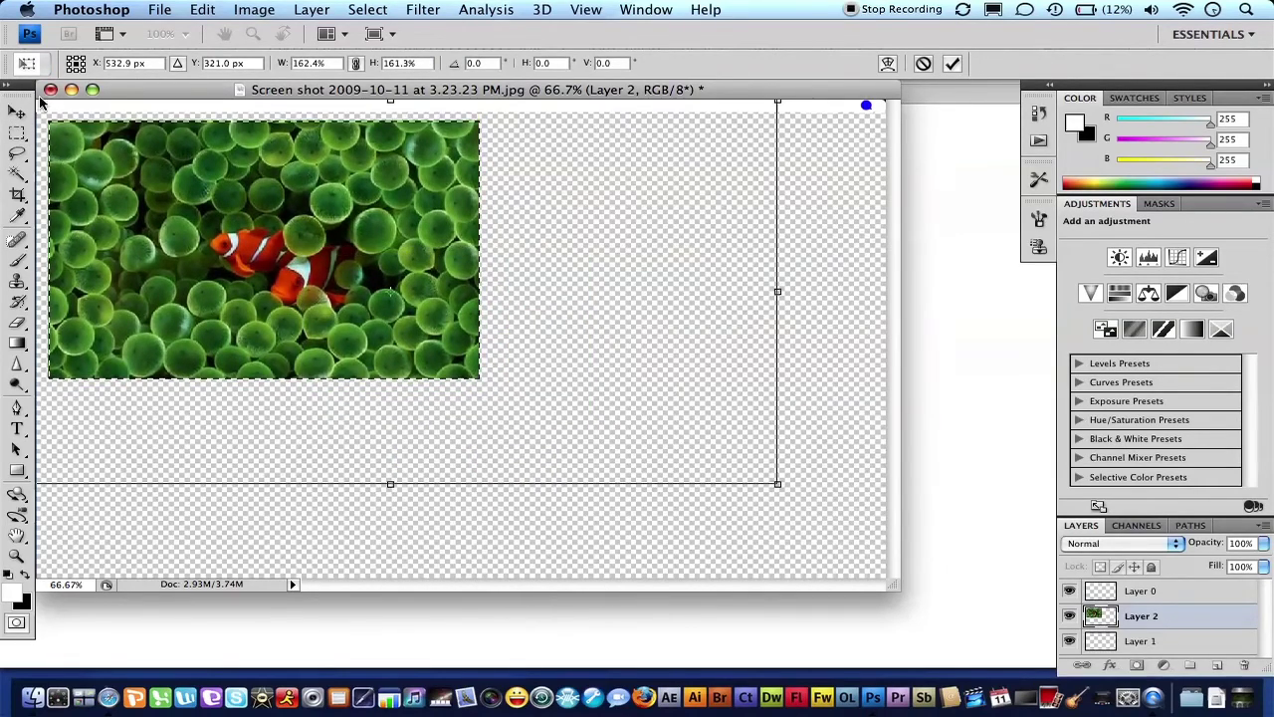
drag(291, 204, 267, 183)
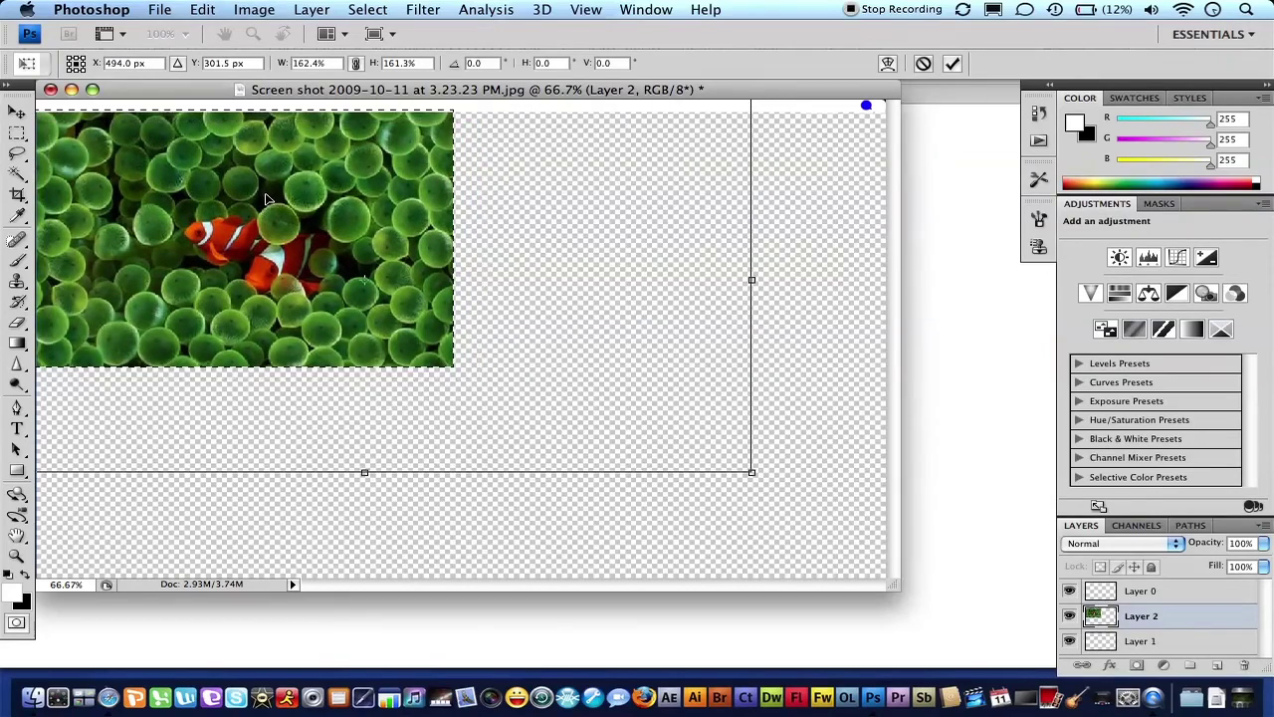
drag(788, 493, 1265, 712)
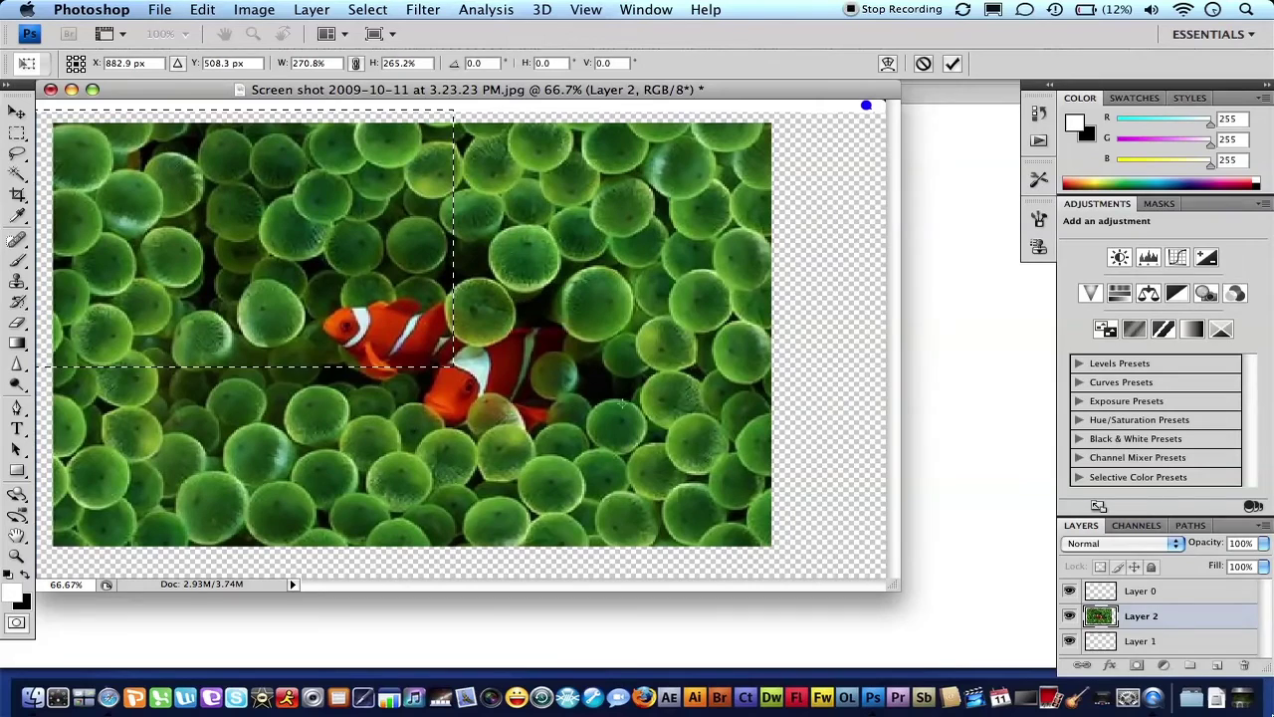
key(Return)
Free-transform the wallpaper again to about 120.6% width and 110.1% height, filling the canvas up to the white bar's lower edge
right_click(617, 464)
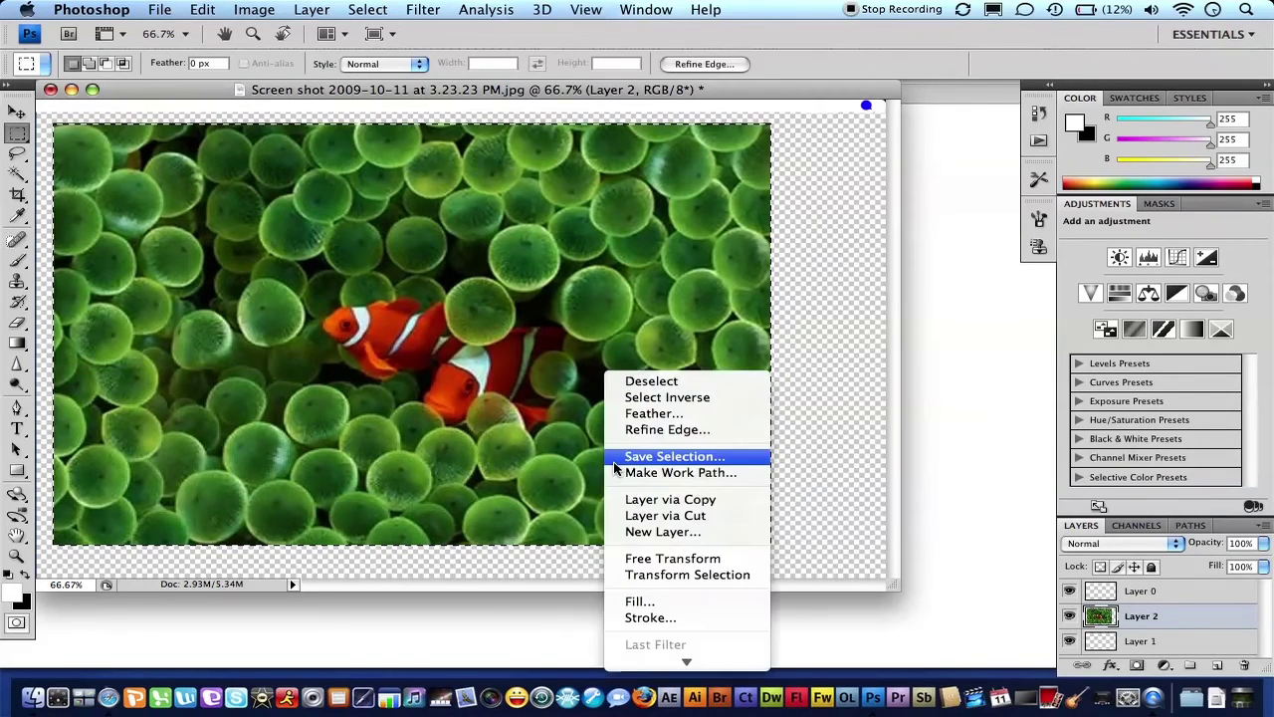
click(673, 559)
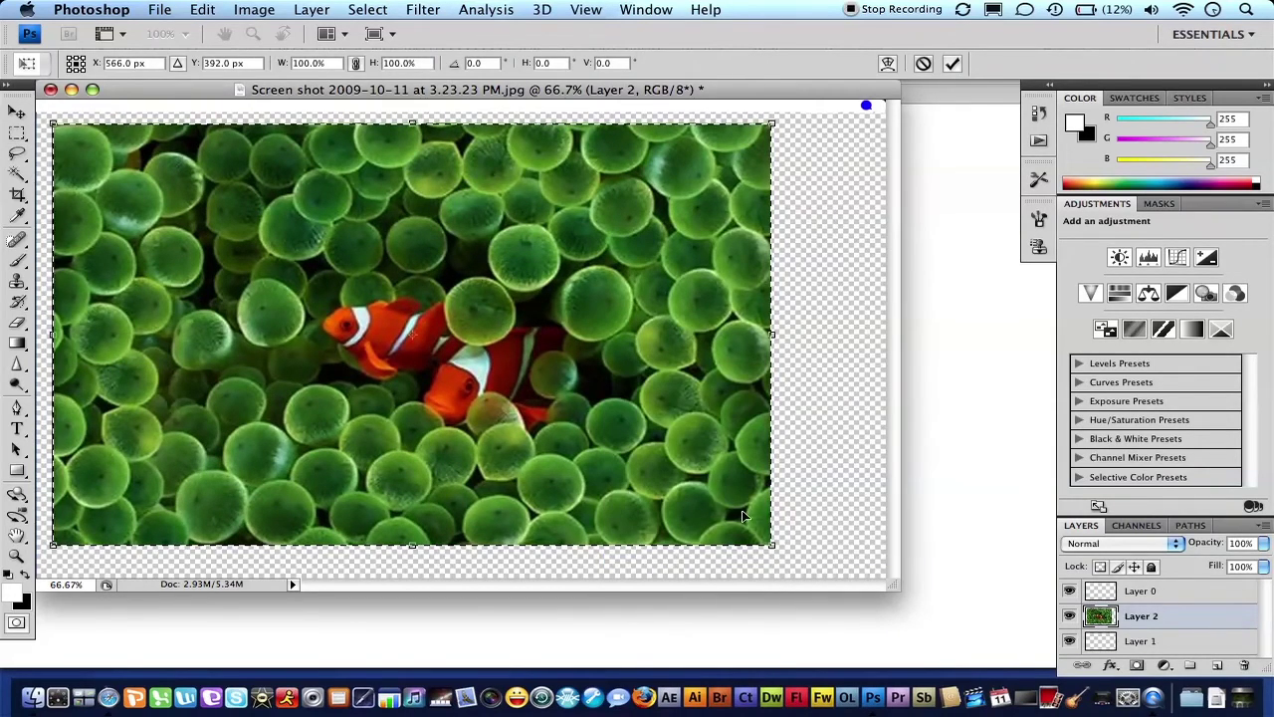
drag(771, 544, 894, 581)
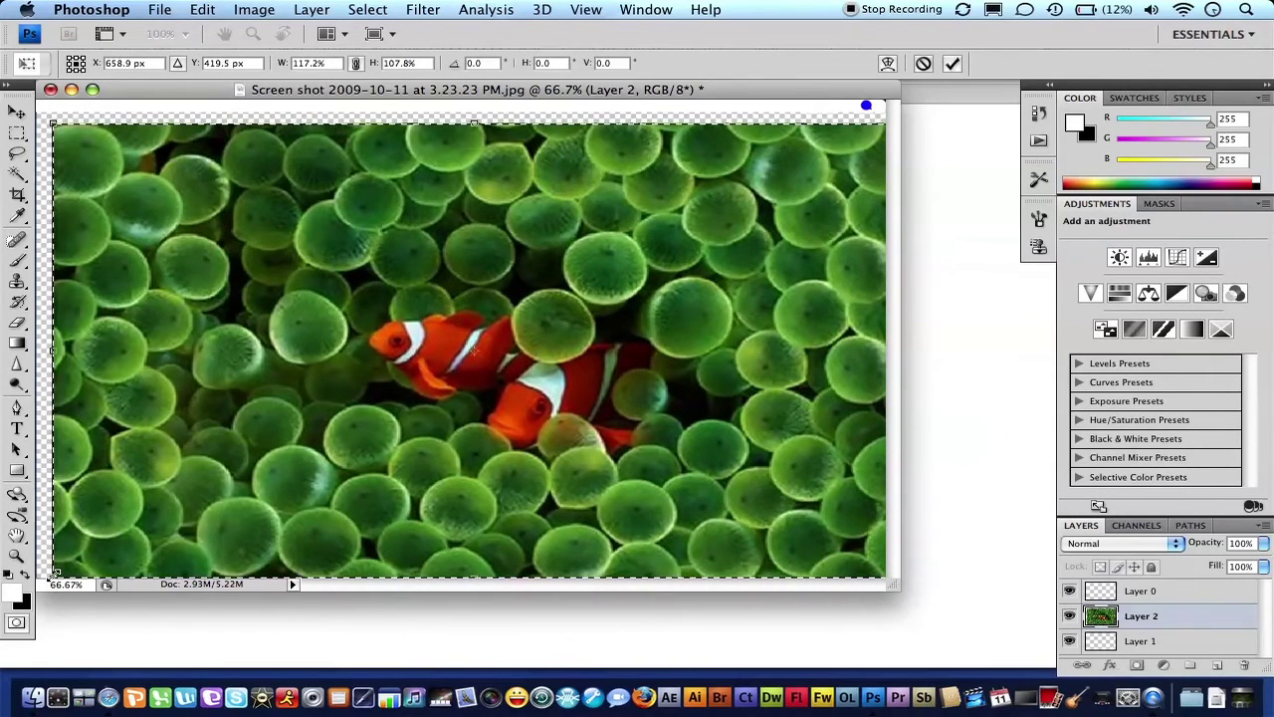
drag(50, 583, 36, 584)
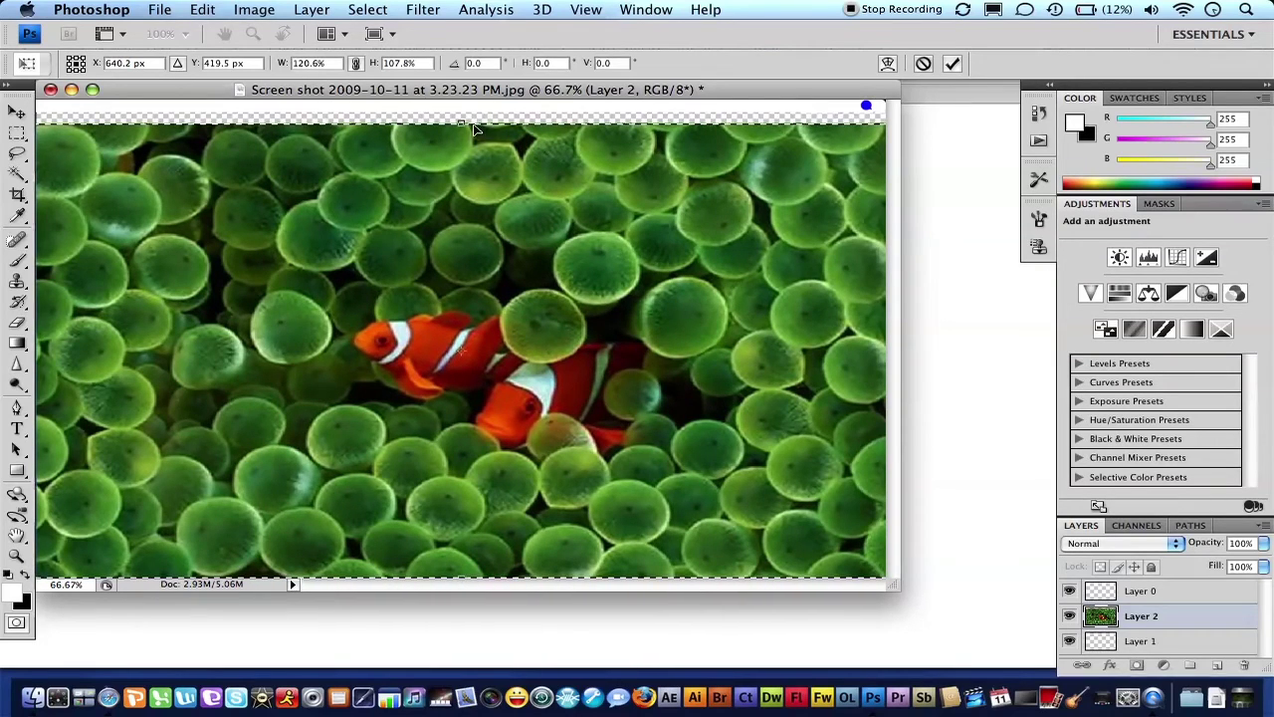
drag(463, 120, 463, 113)
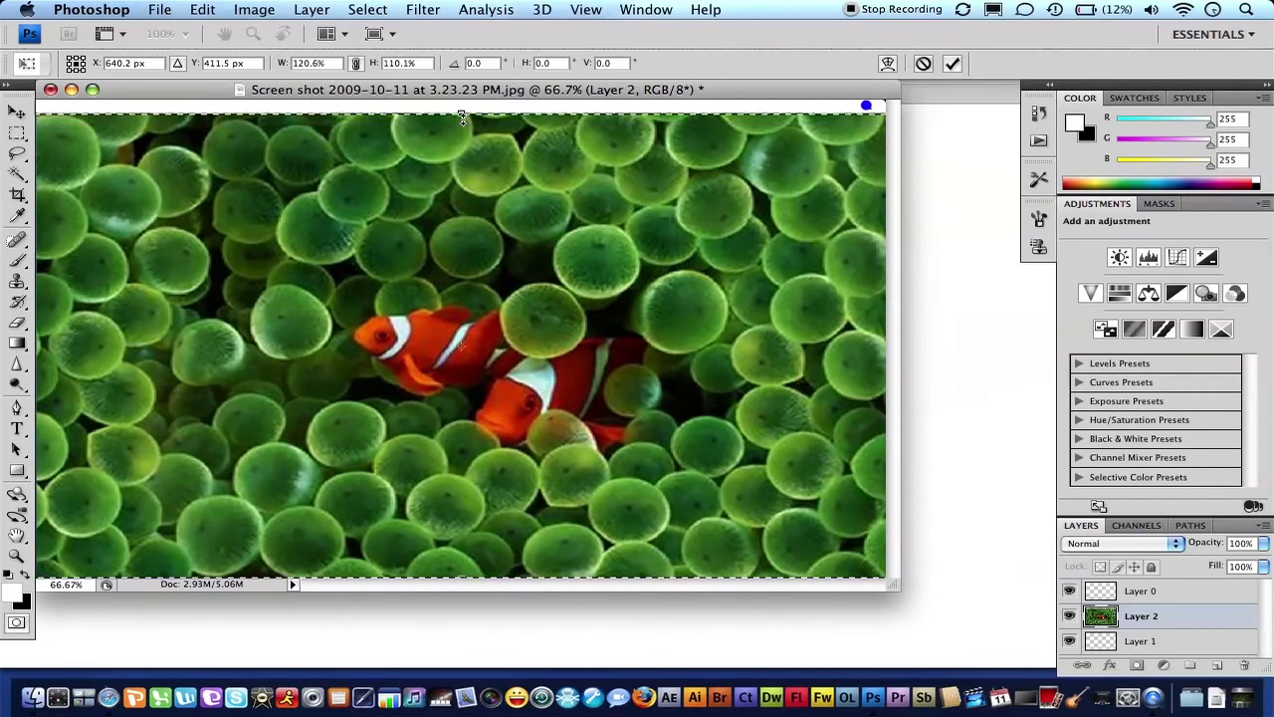
key(Return)
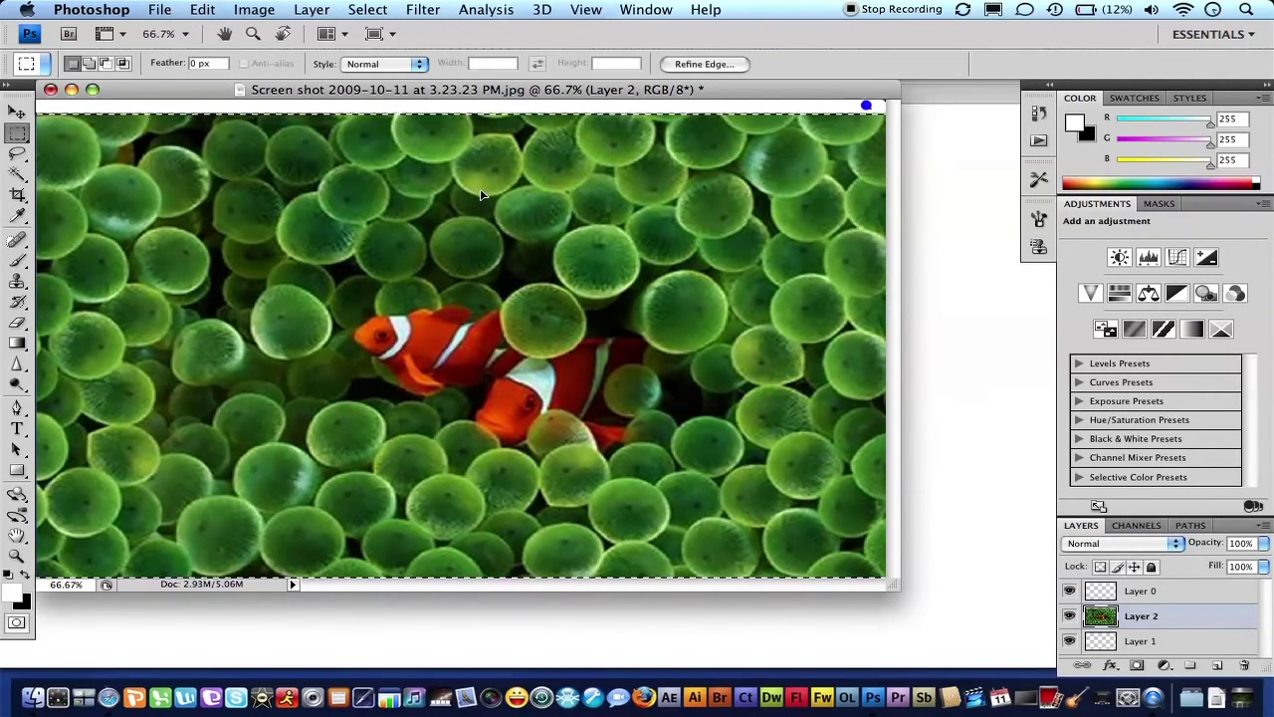
click(982, 194)
key(F9)
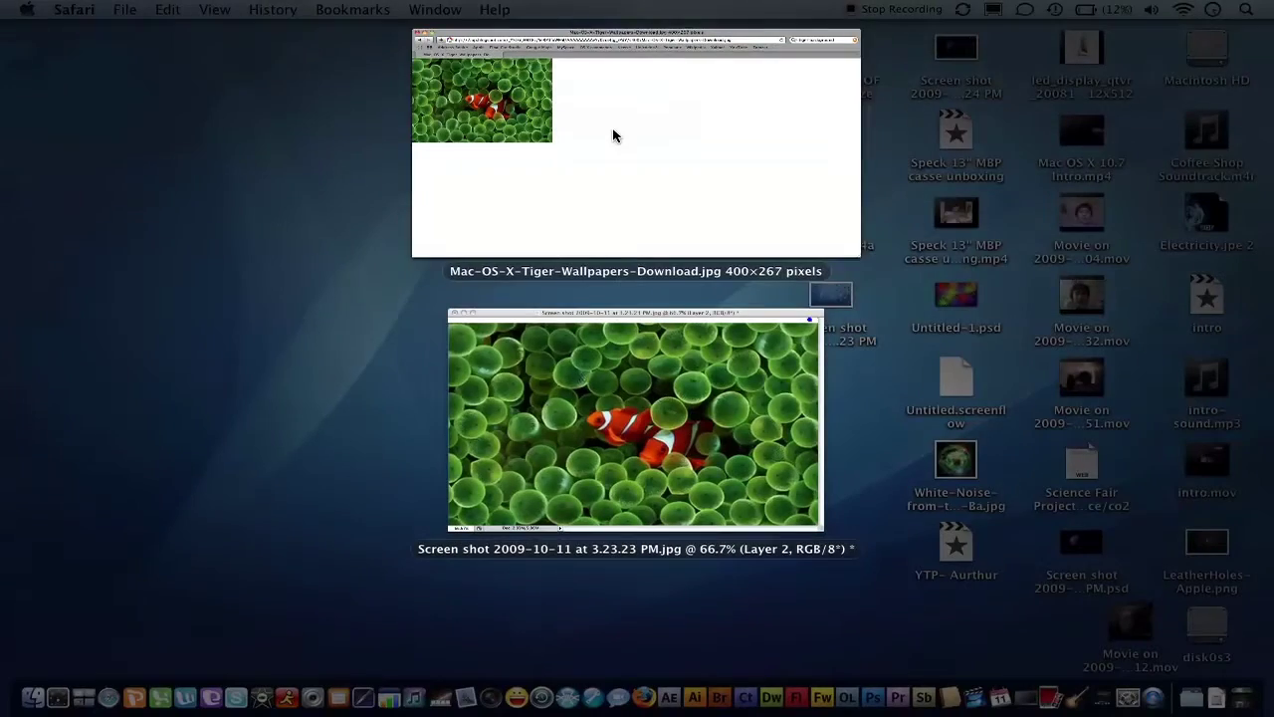
click(597, 420)
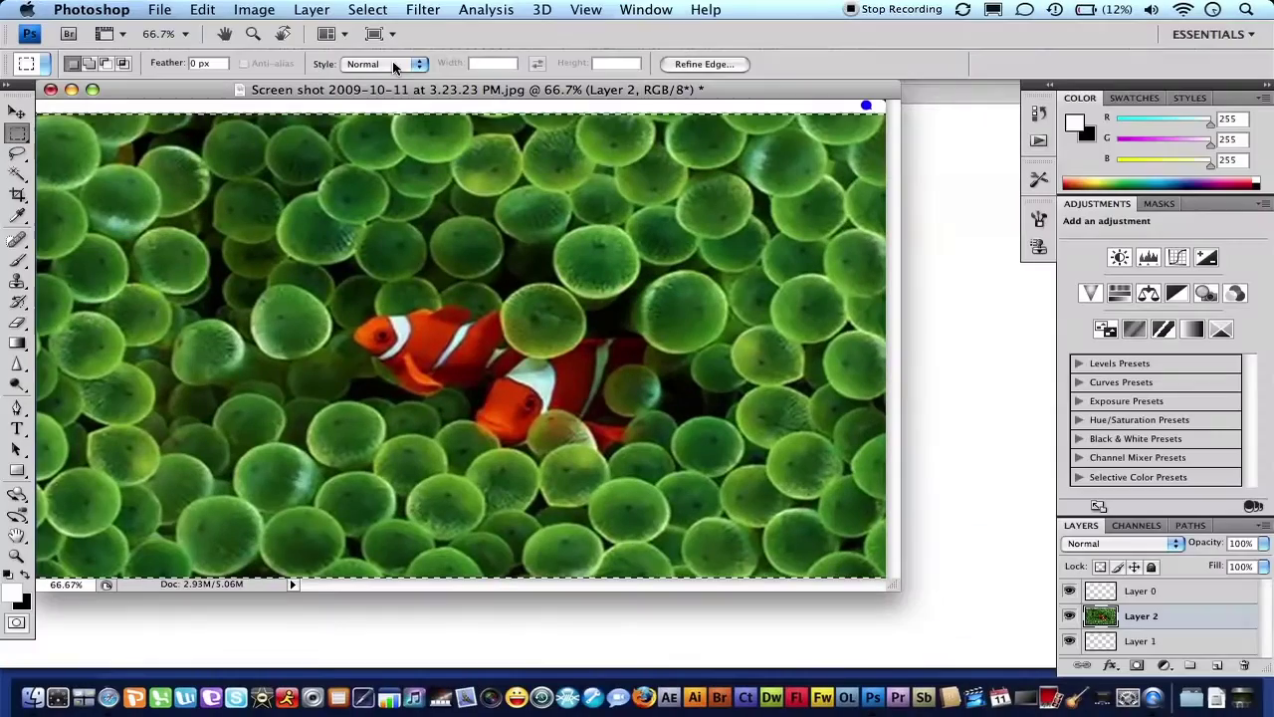
Deselect the wallpaper and save the document to the Desktop as a JPEG copy at maximum quality 12
click(92, 103)
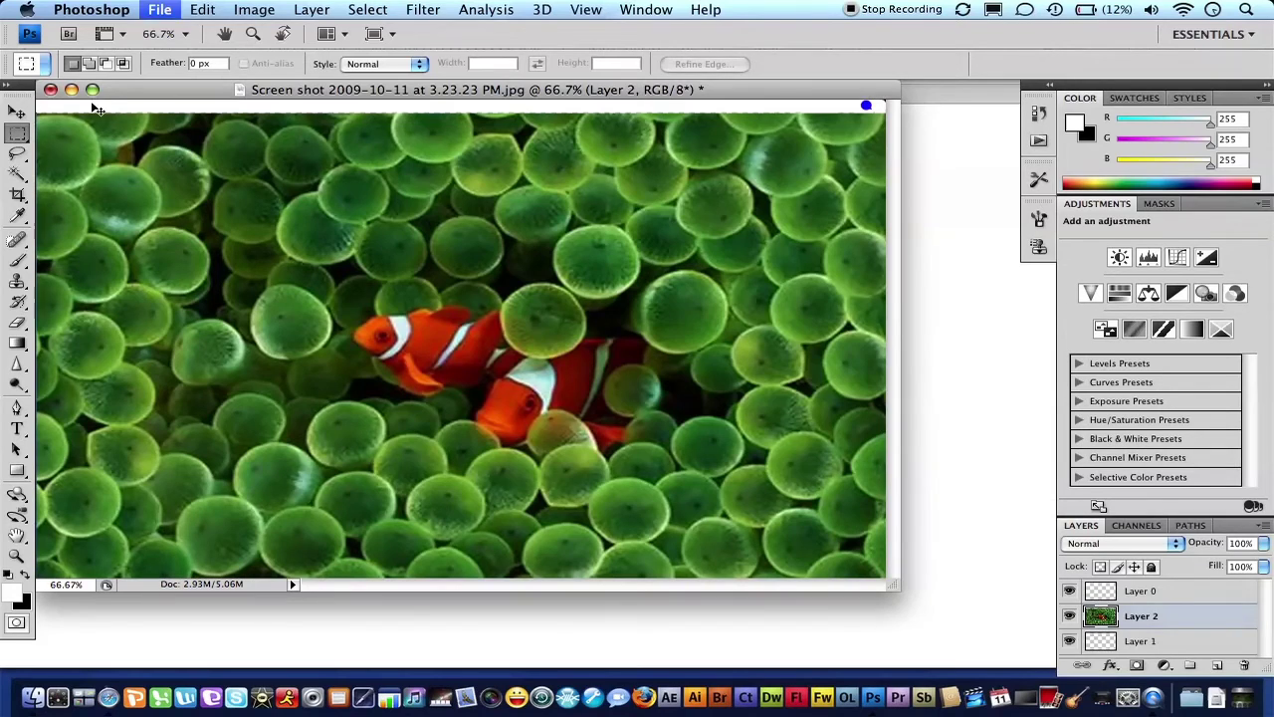
key(super+shift+s)
click(574, 320)
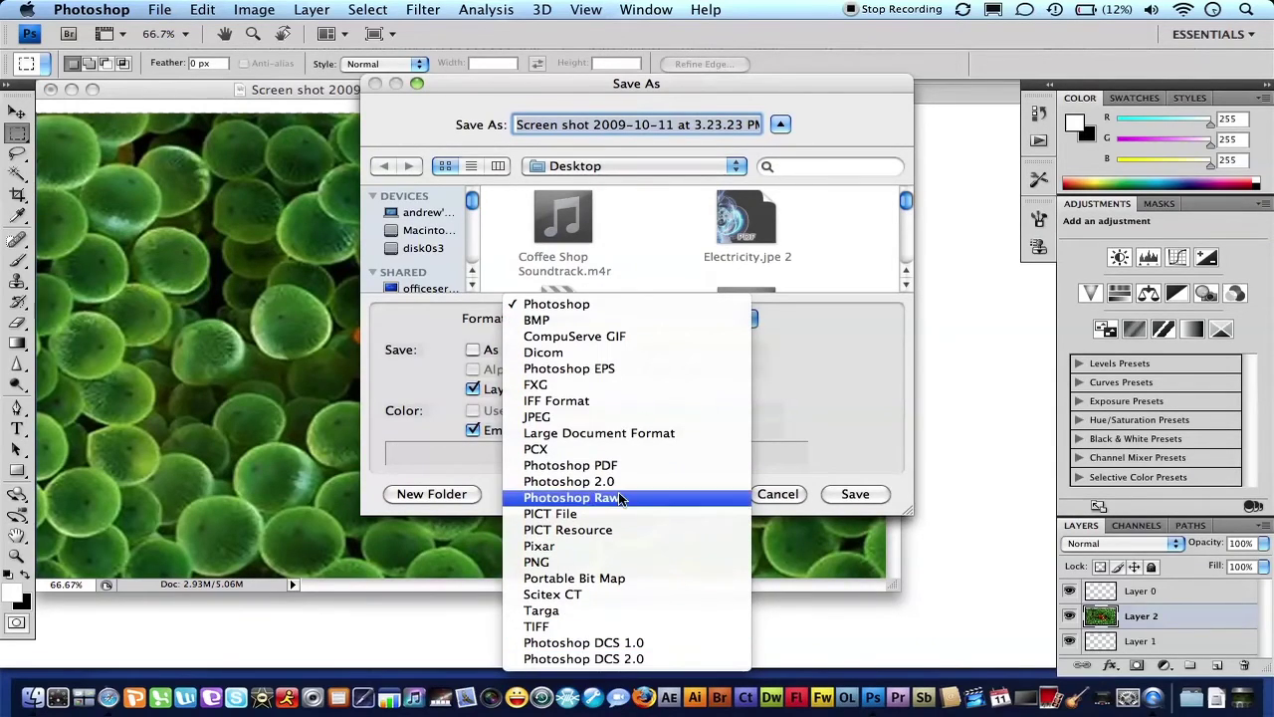
click(607, 418)
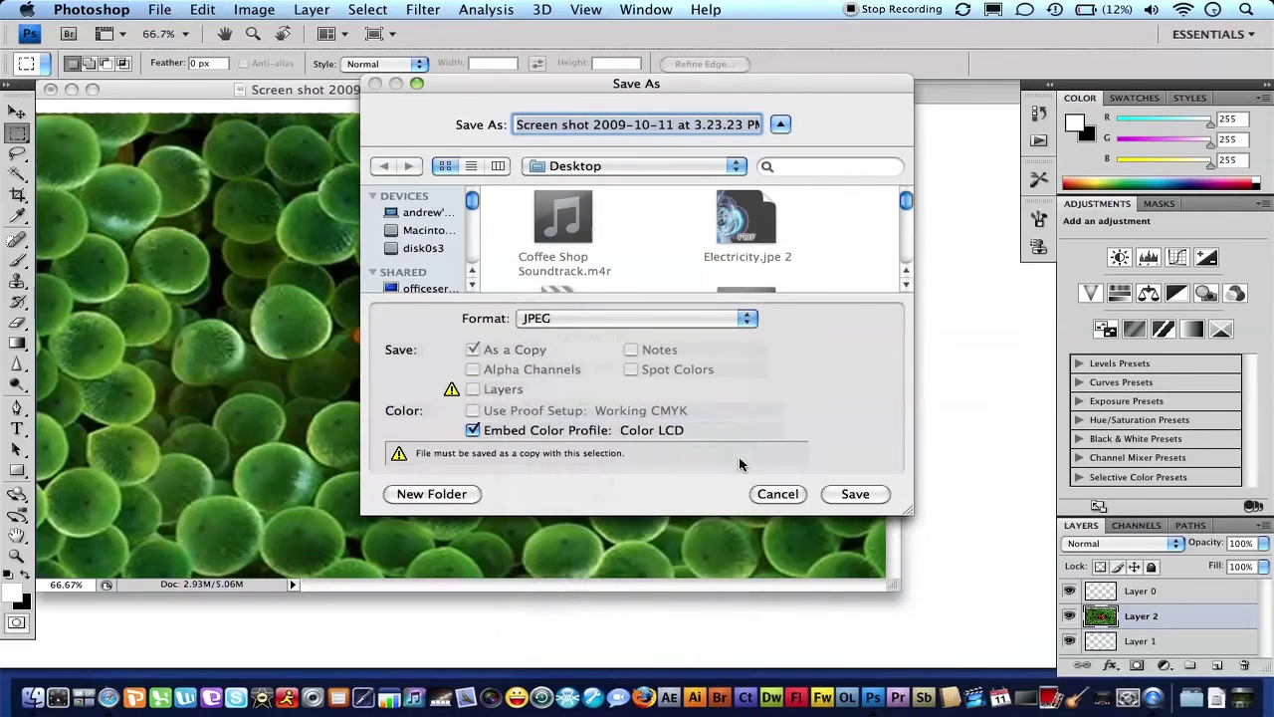
click(854, 493)
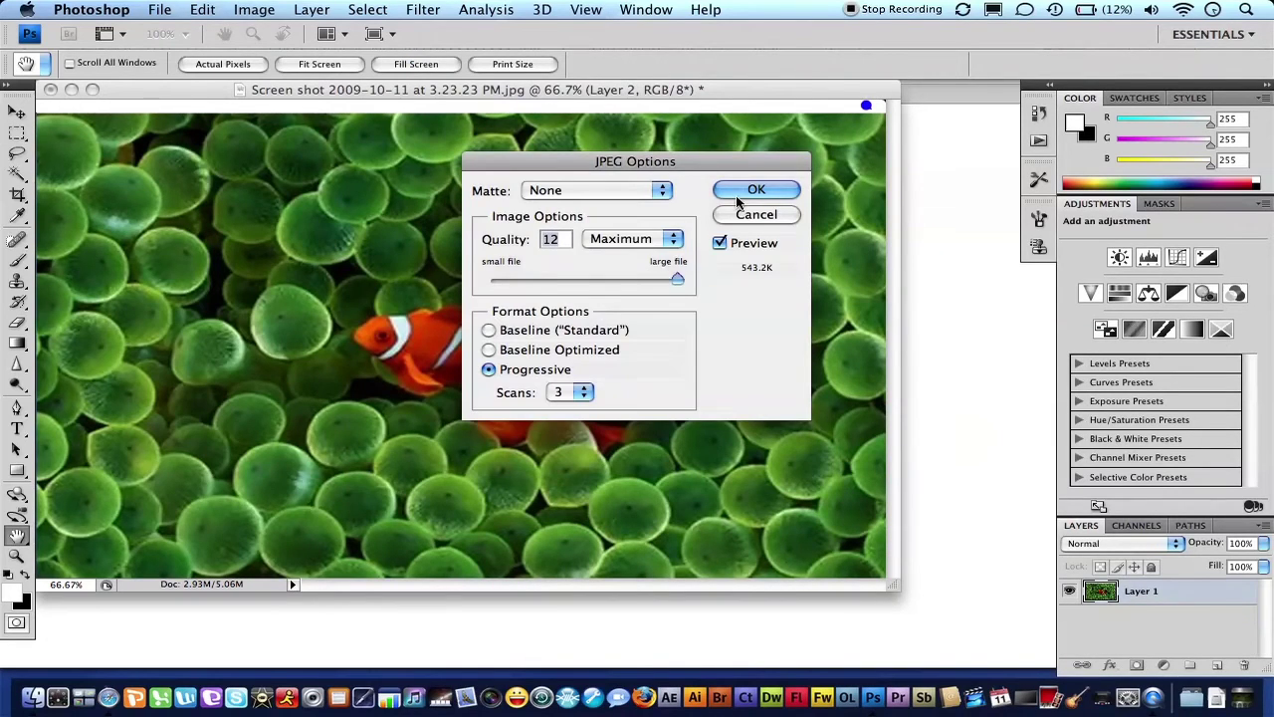
click(736, 195)
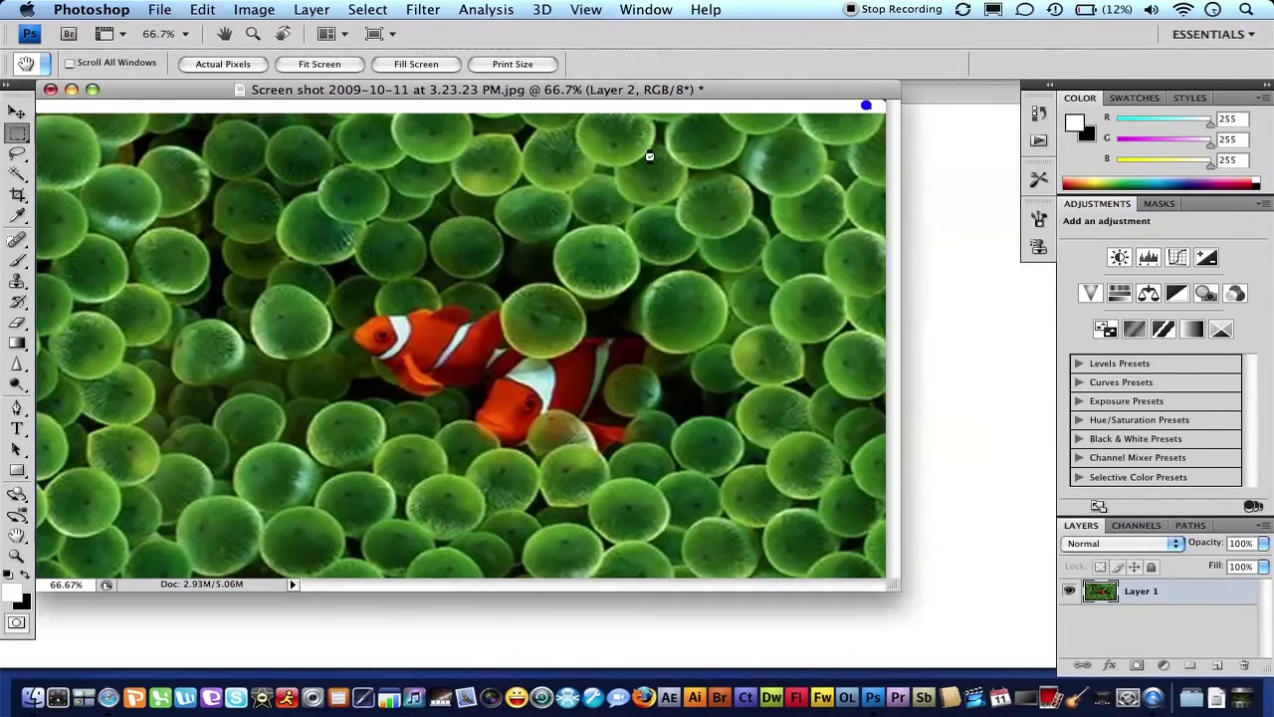
Minimize the Photoshop document, clear Safari's search text and minimize the Safari window to expose the desktop
click(69, 89)
click(288, 304)
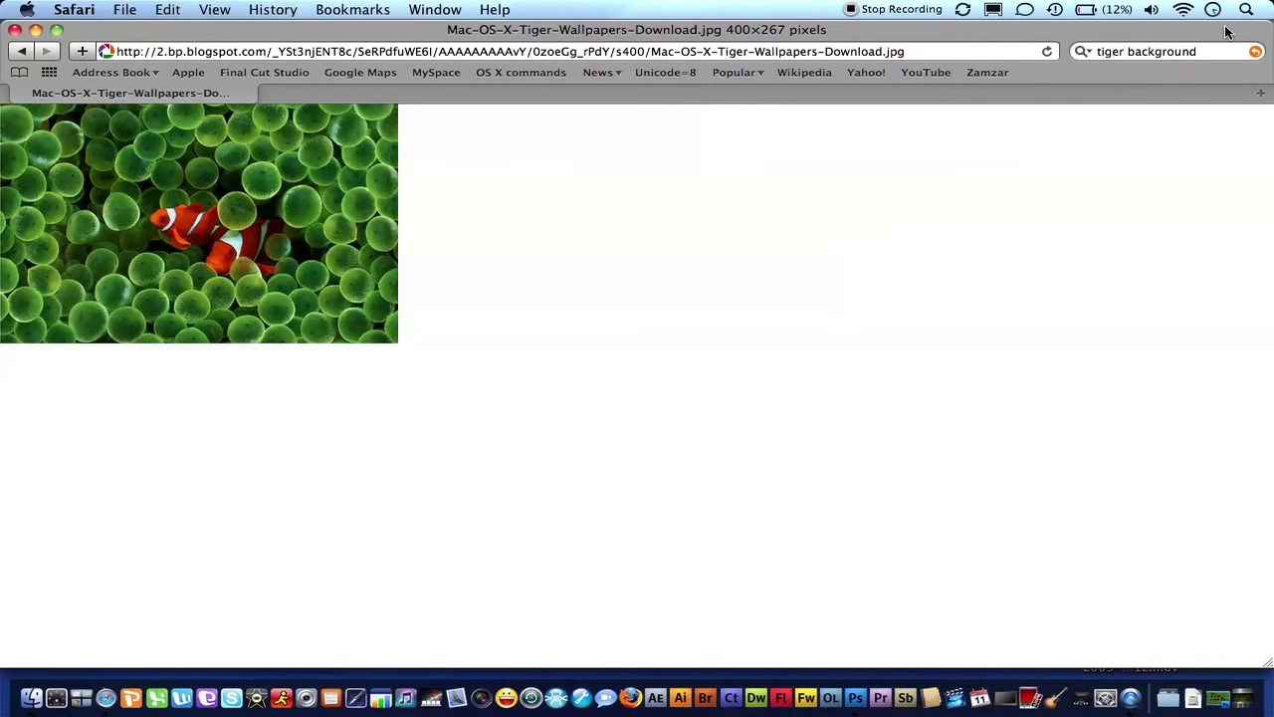
drag(1240, 52, 1103, 56)
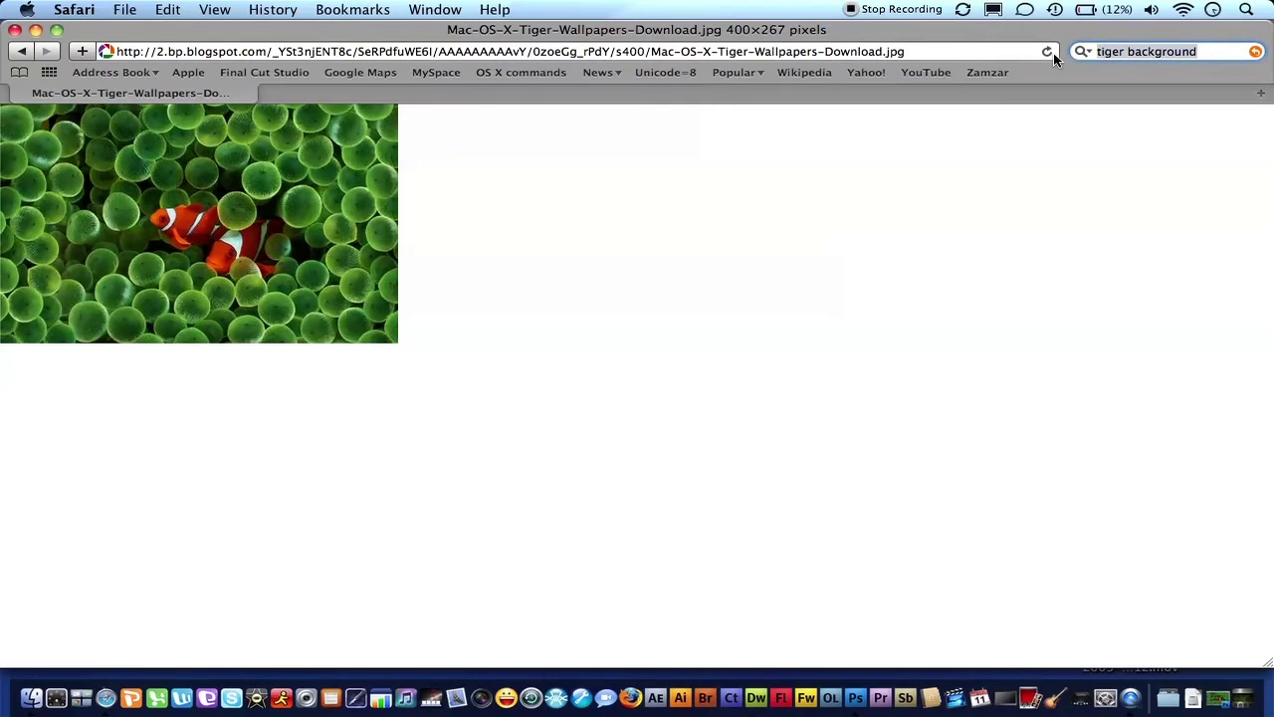
key(BackSpace)
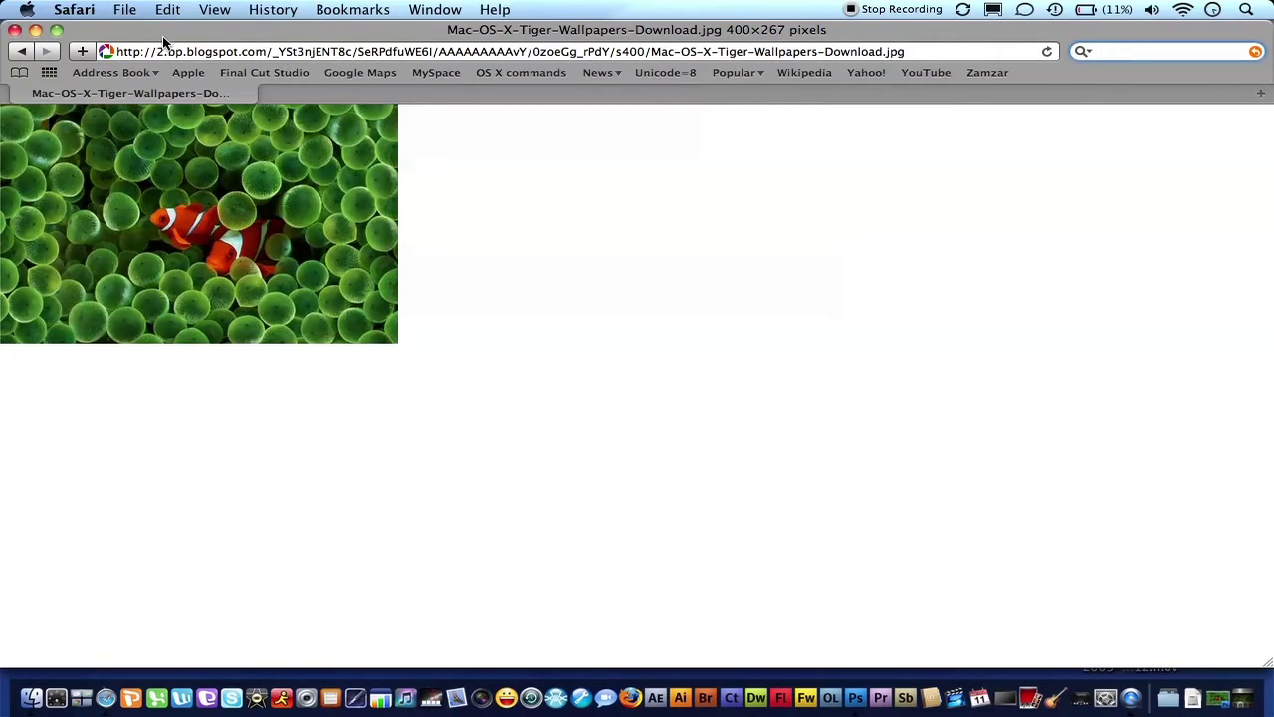
click(35, 31)
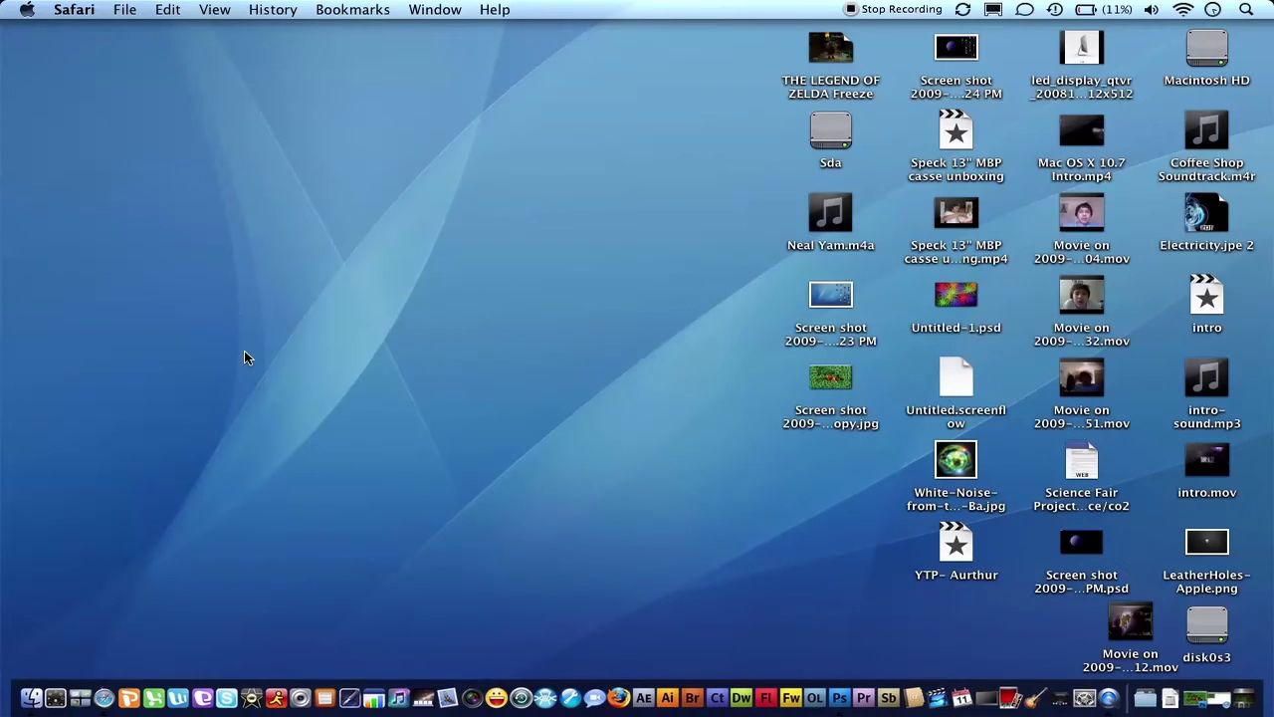
In System Preferences, set the clownfish "3.23.23 PM copy" image from the Desktop folder as the desktop picture and close the window
click(27, 9)
click(80, 93)
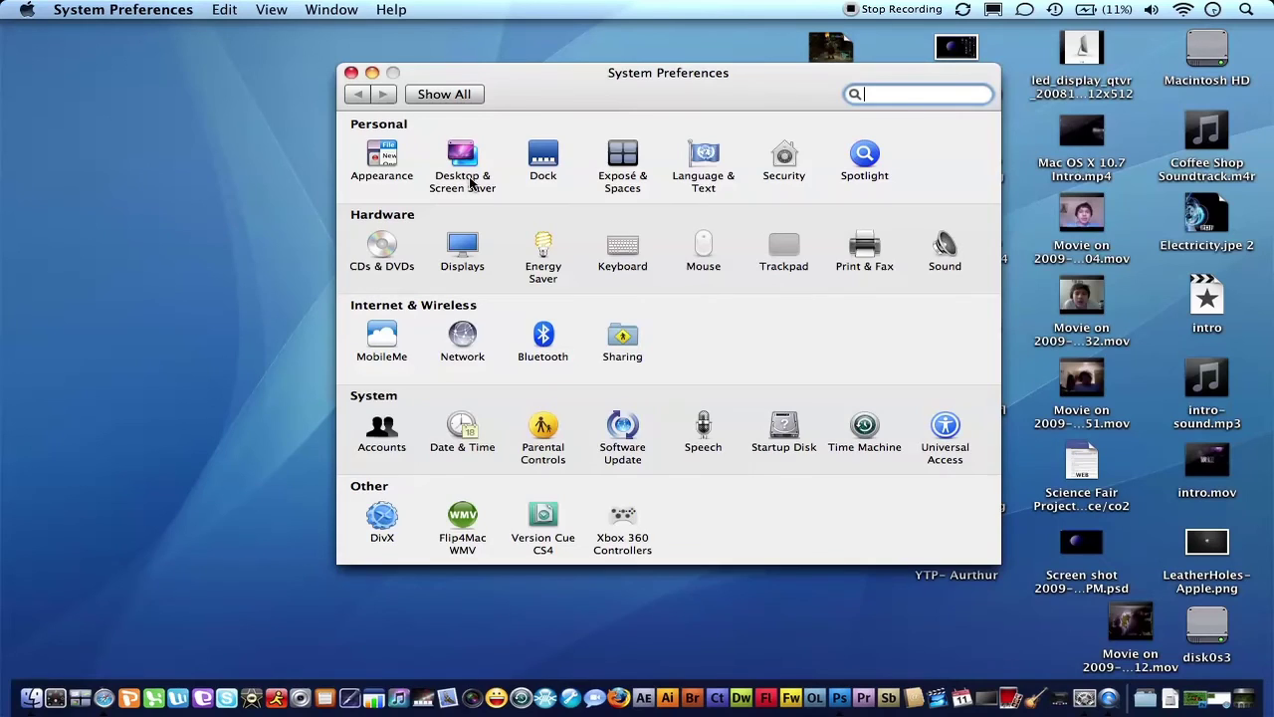
click(464, 159)
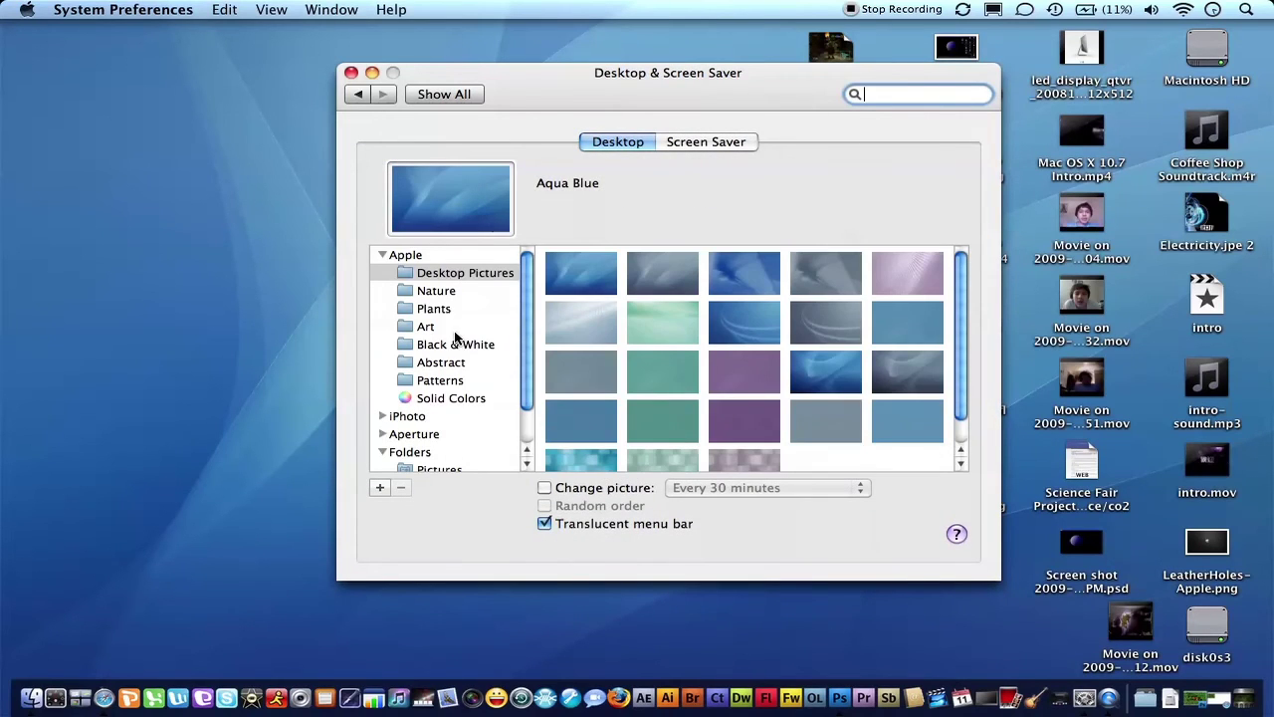
scroll(426, 339, down, 3)
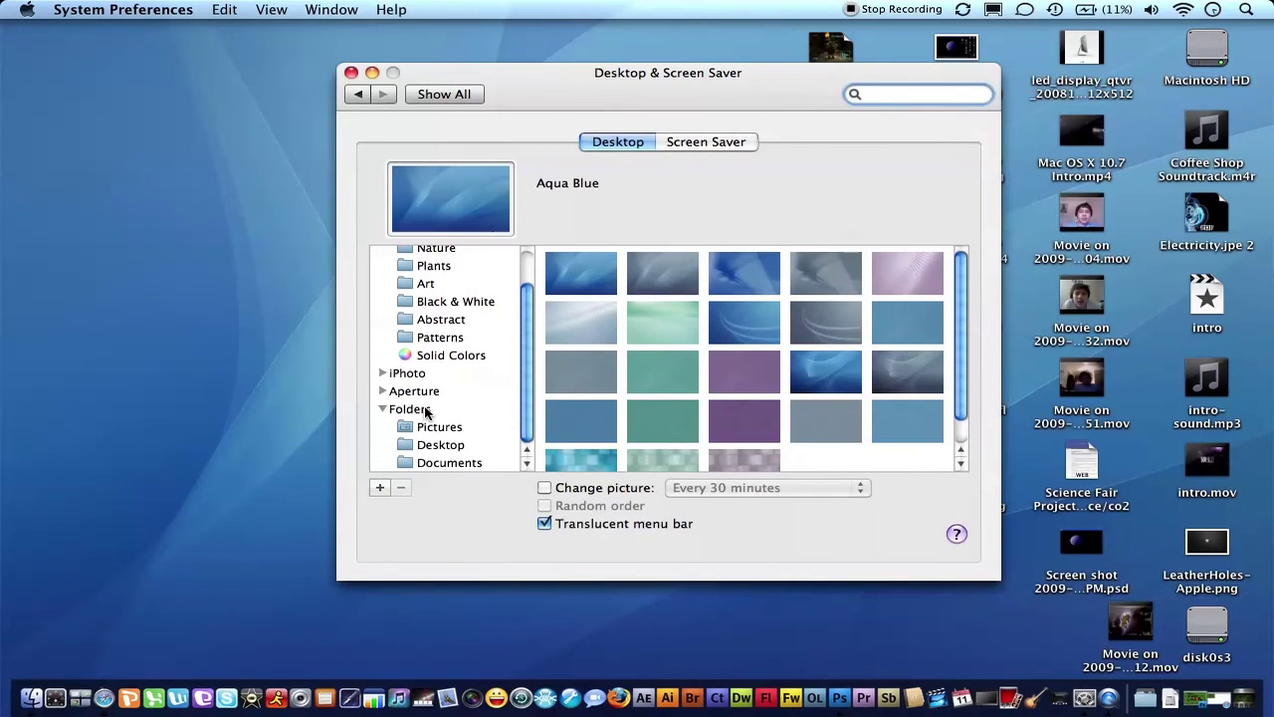
click(440, 444)
click(602, 364)
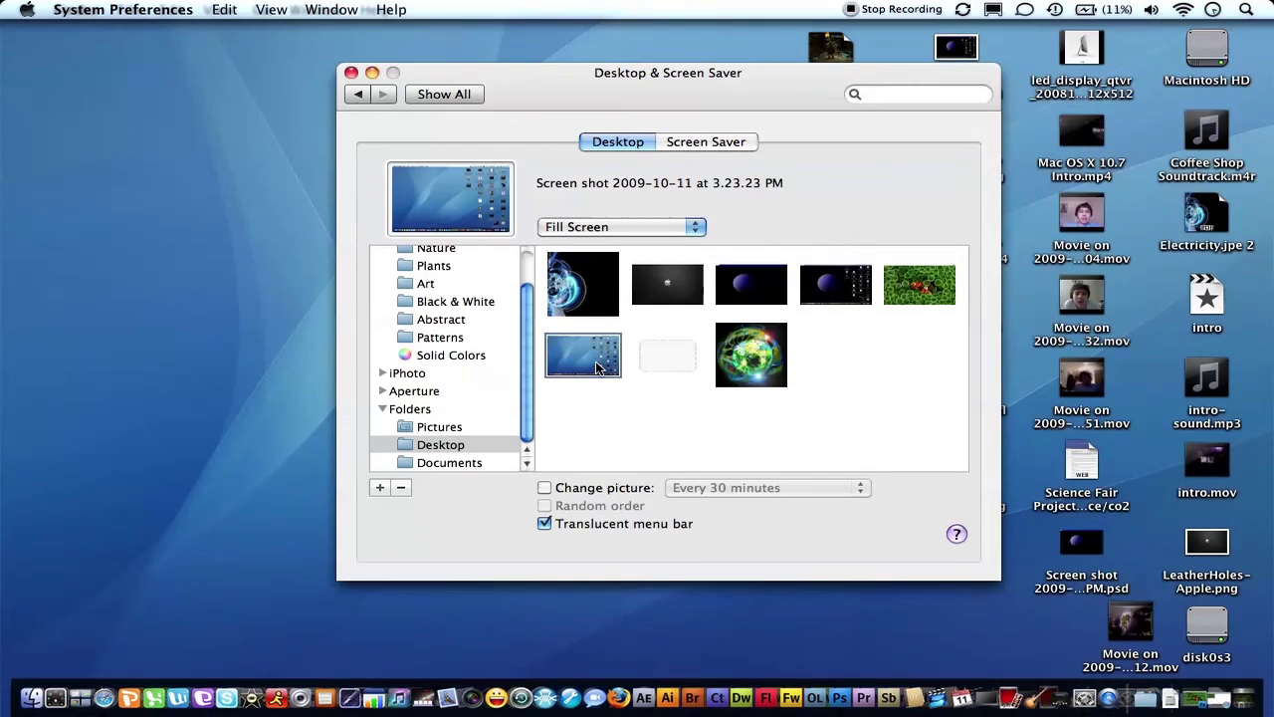
click(946, 296)
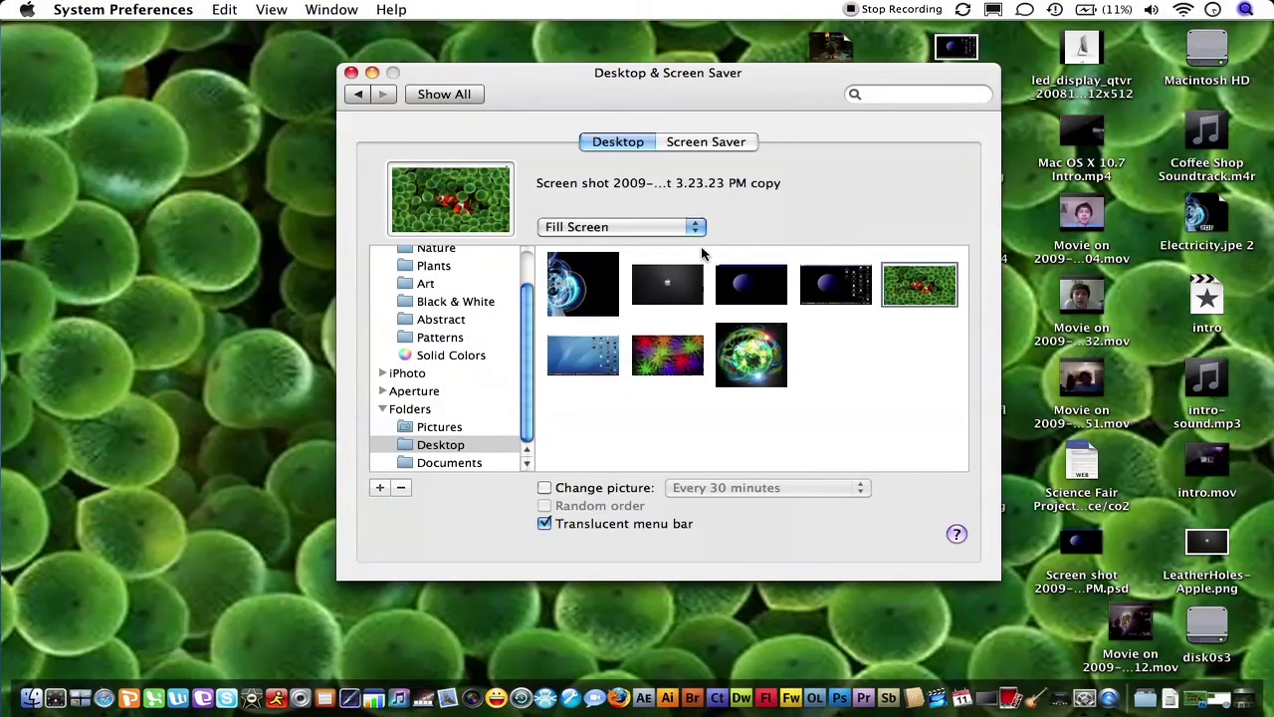
click(351, 74)
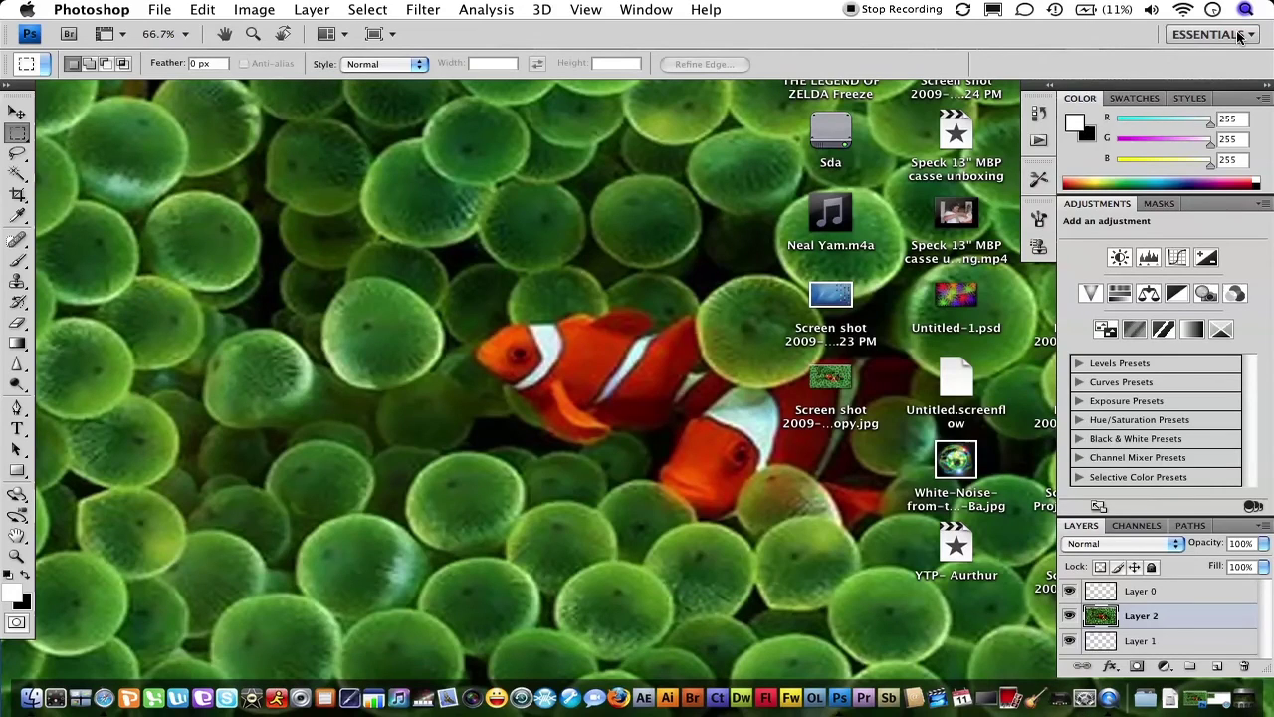
Quit Photoshop without saving the changes to the screenshot document
click(99, 9)
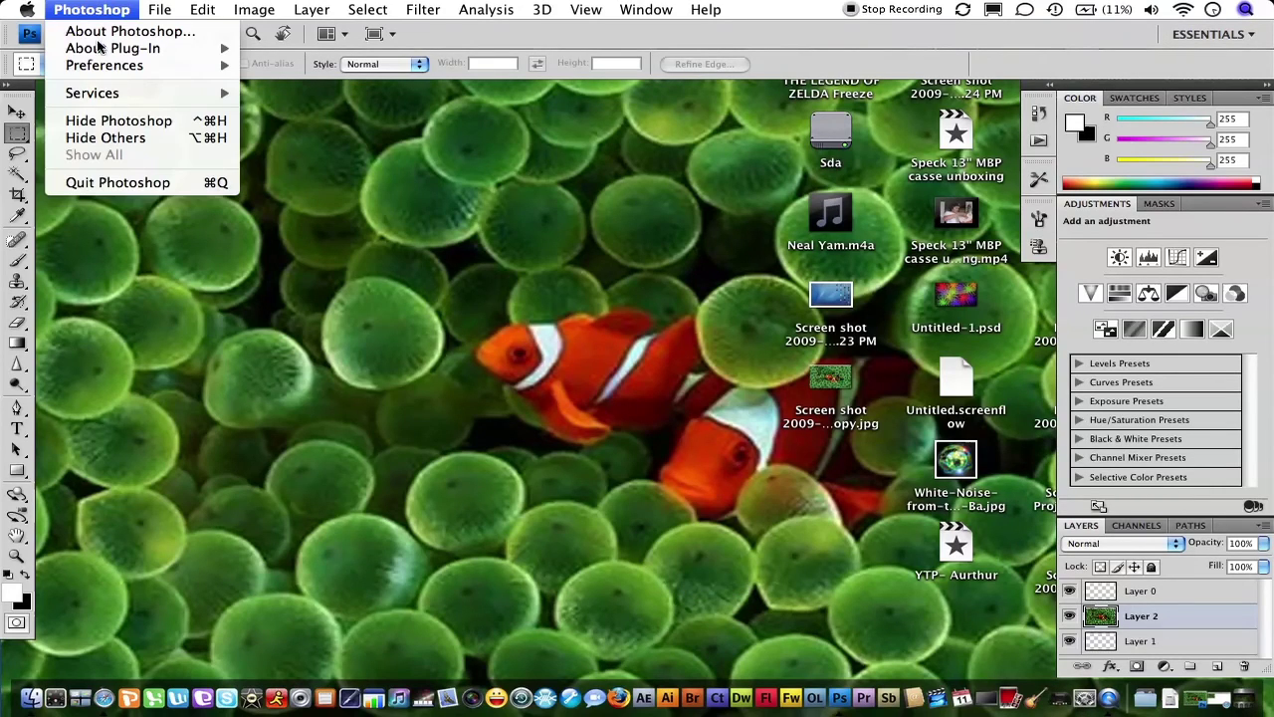
click(116, 182)
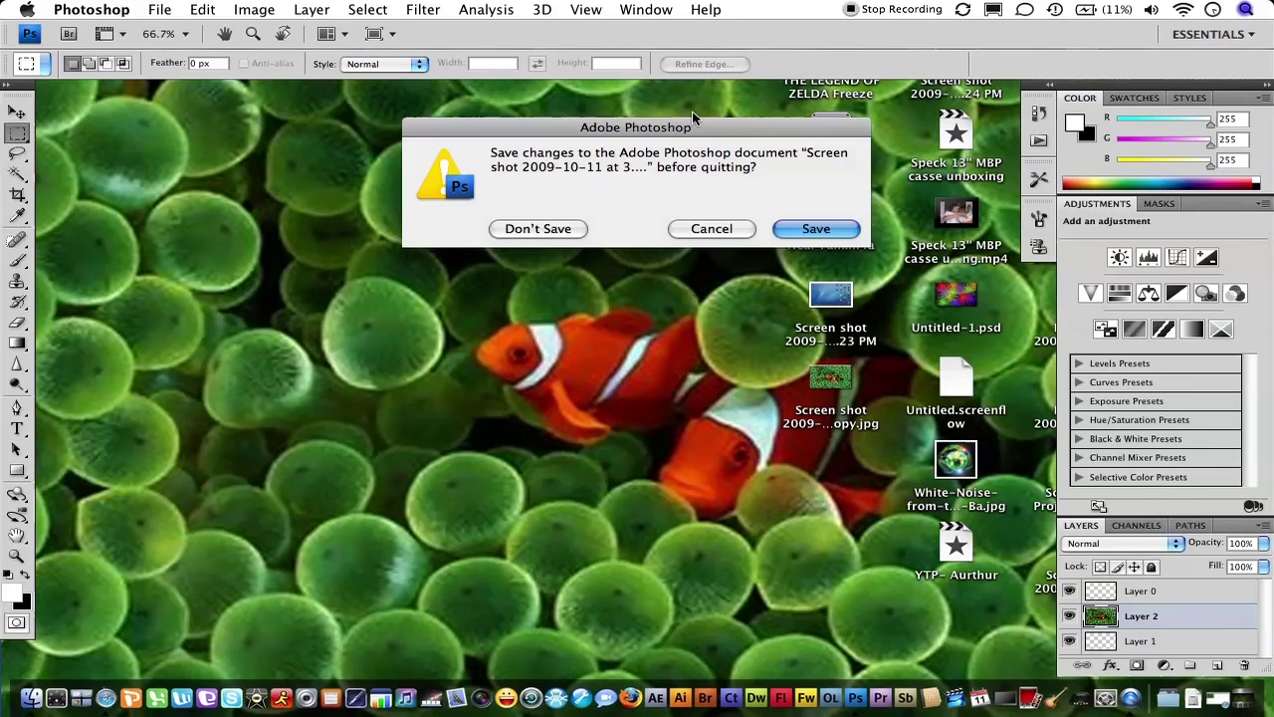
click(556, 229)
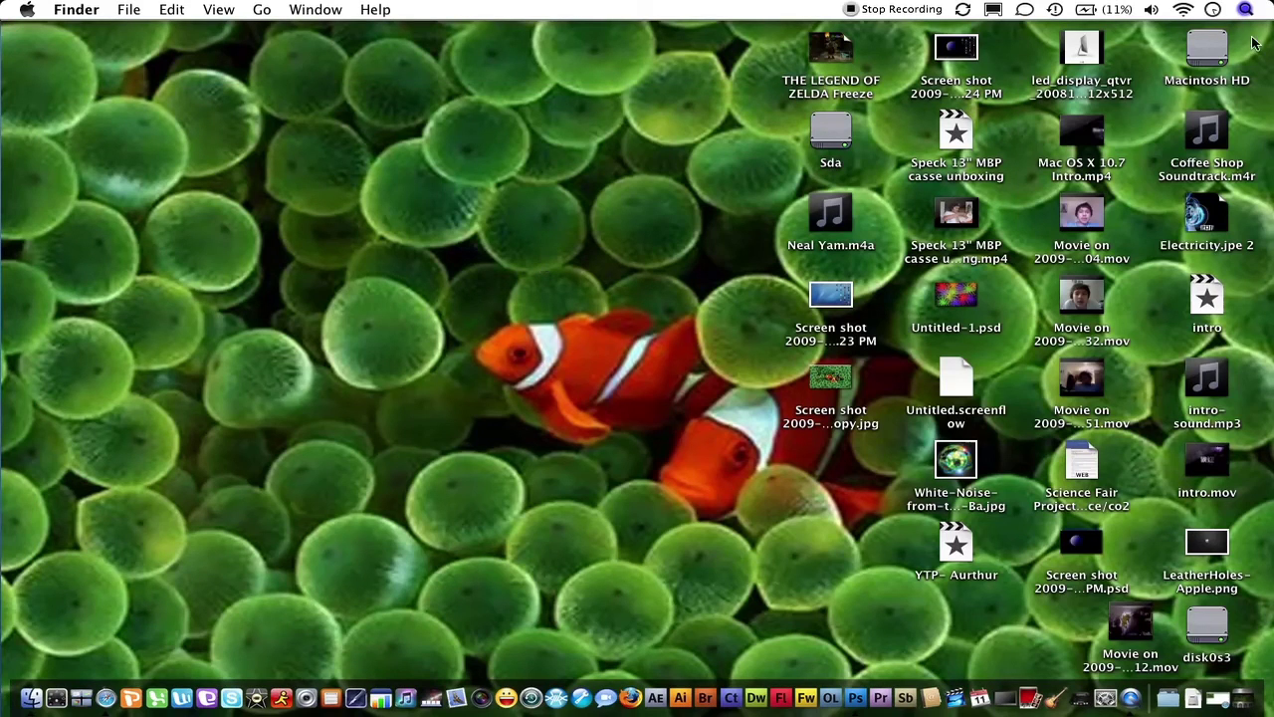
Open a Finder window and show the Applications folder
click(40, 687)
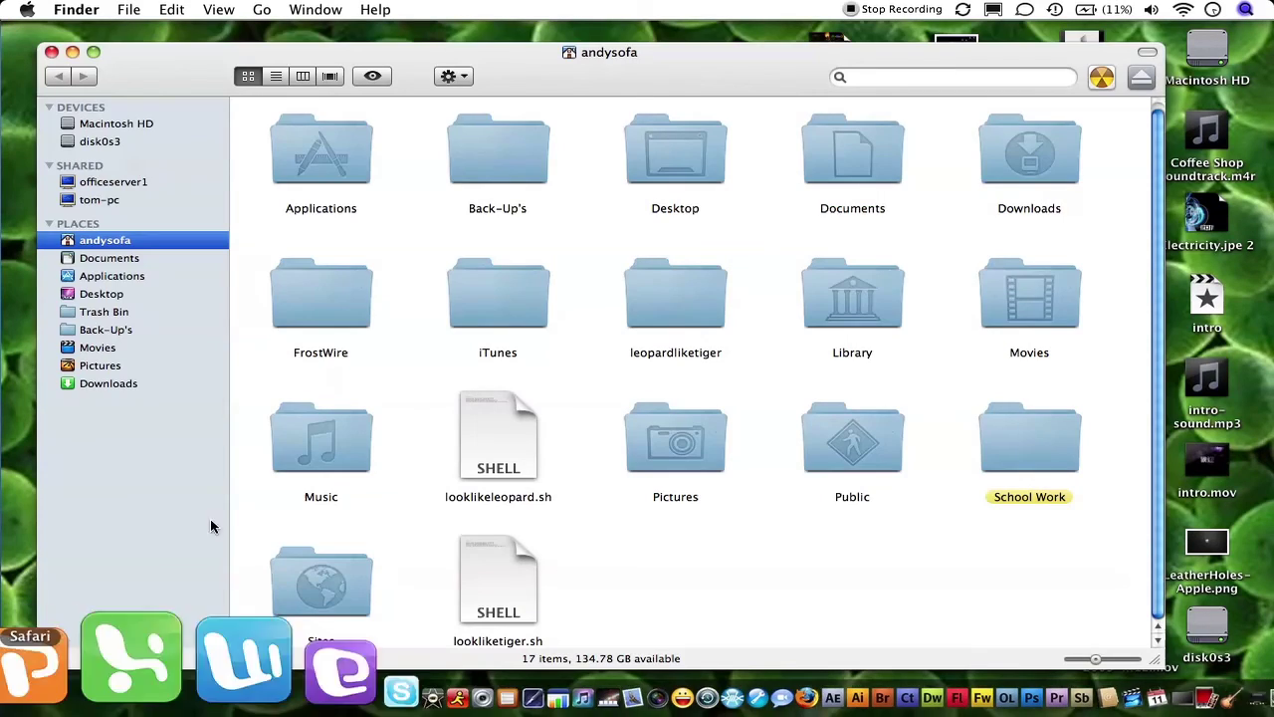
click(99, 276)
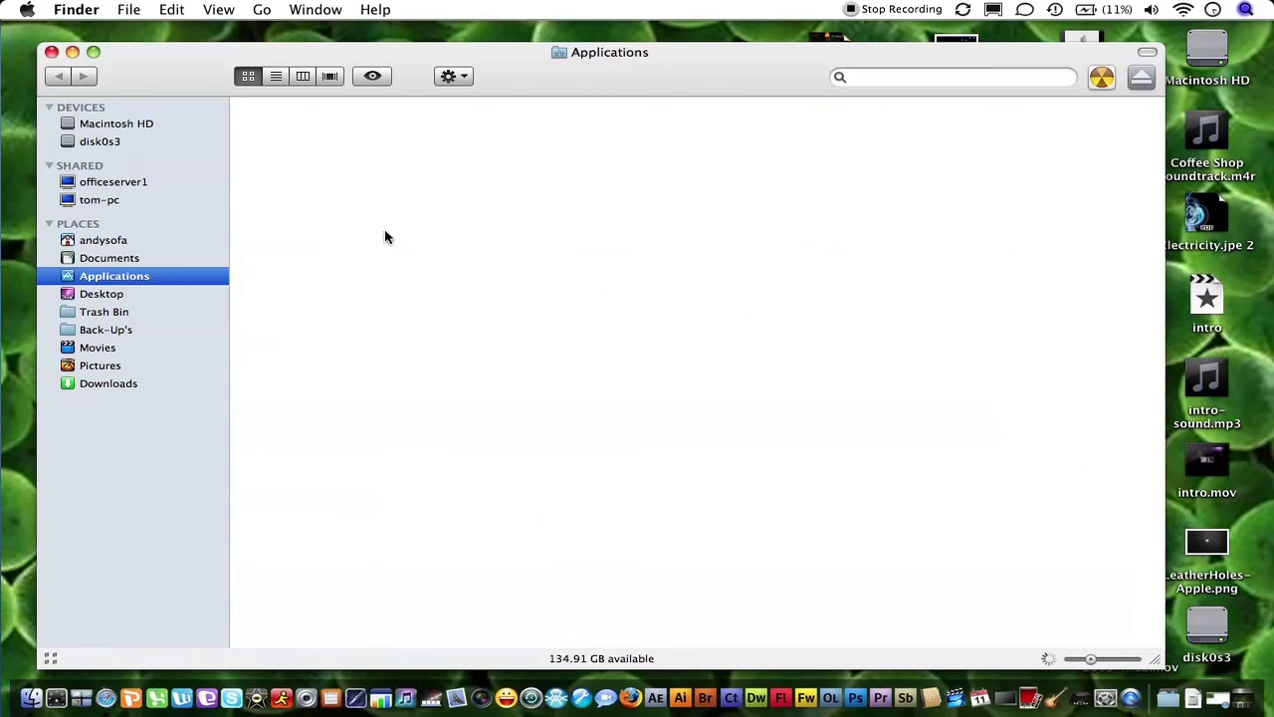